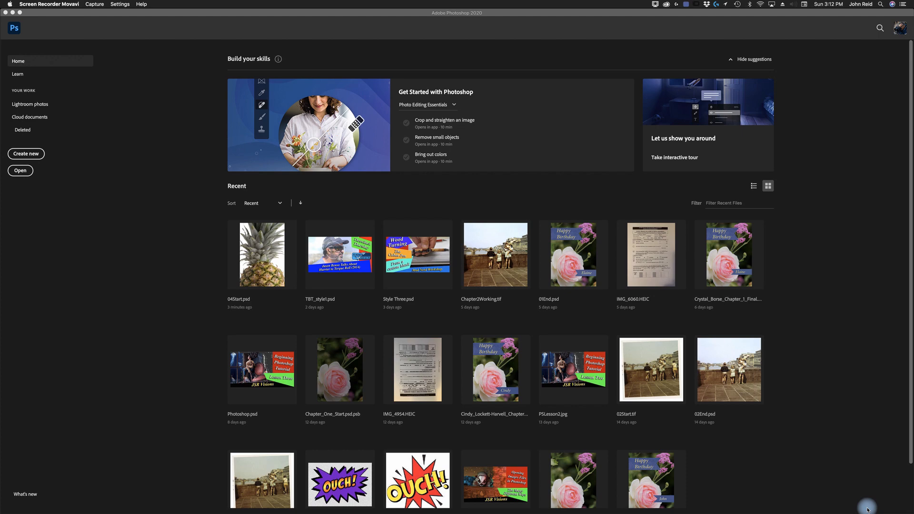
Switch to Adobe Bridge, reposition its window, and use the Filmstrip workspace to browse the lesson files.
mouse_move(822, 513)
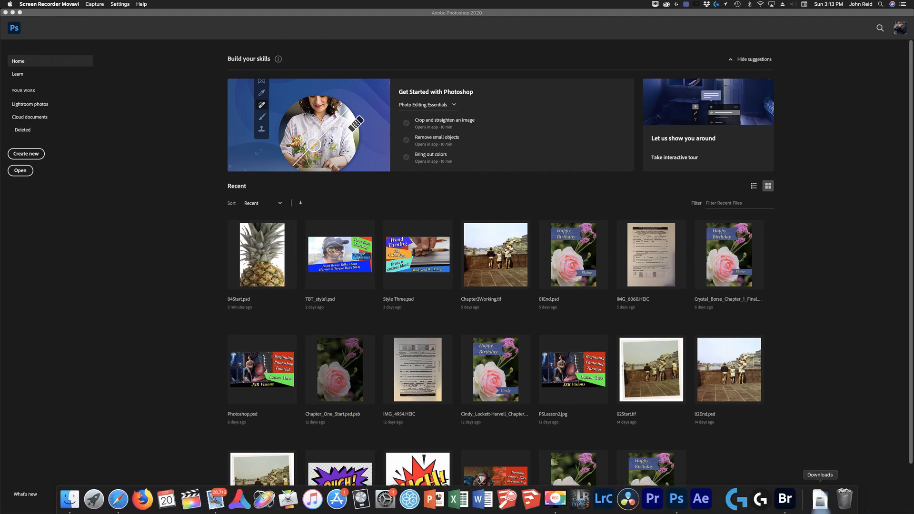
left_click(786, 500)
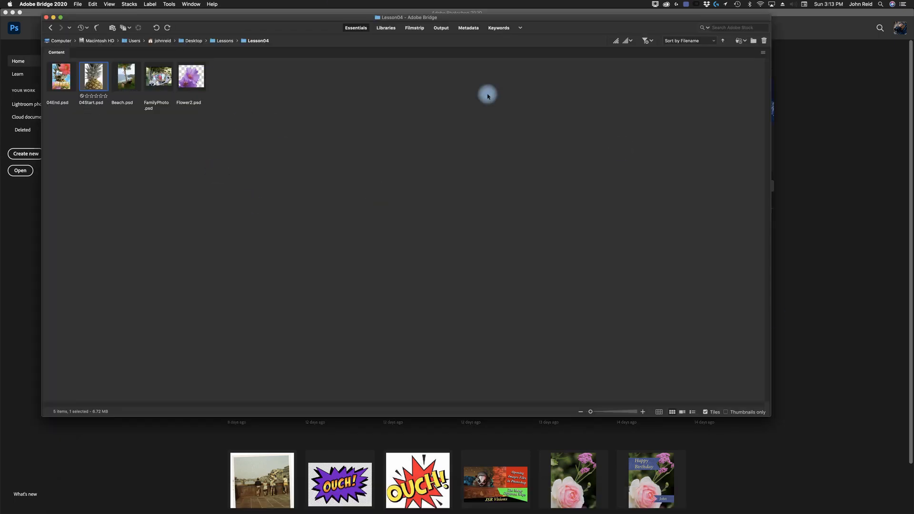
left_click_drag(292, 16, 346, 24)
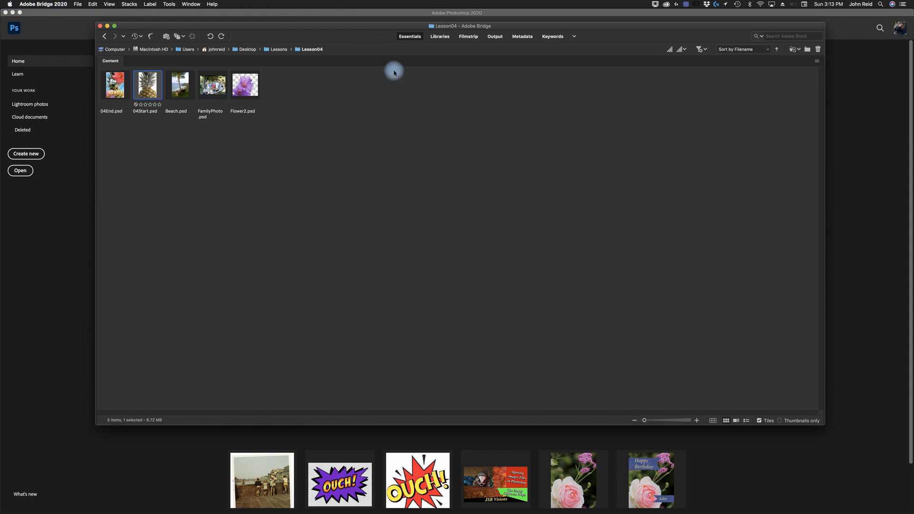
left_click(471, 38)
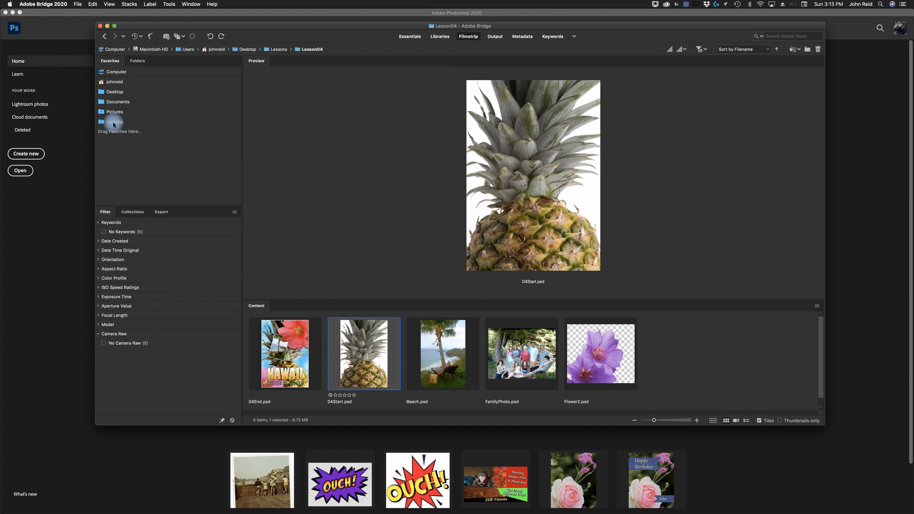
Browse to the Lesson04 folder inside Lessons and open 04Start.psd in Photoshop.
left_click(114, 124)
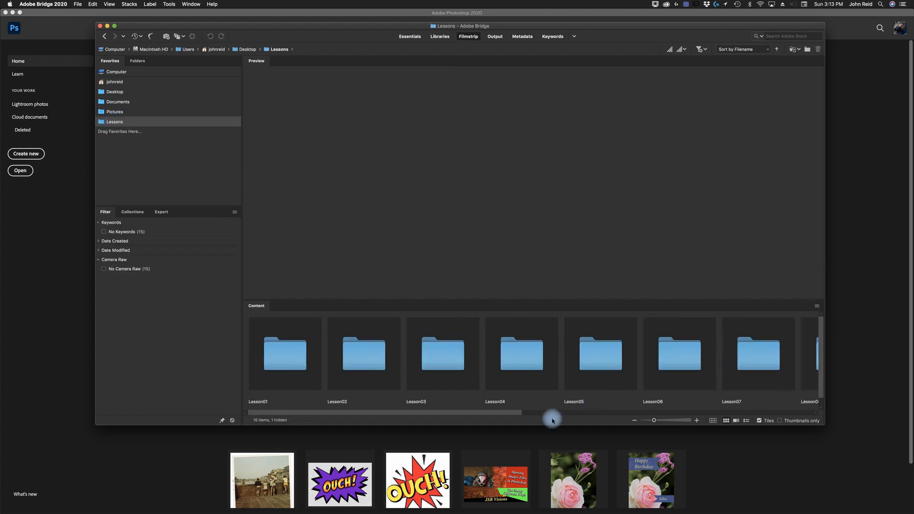
left_click(520, 359)
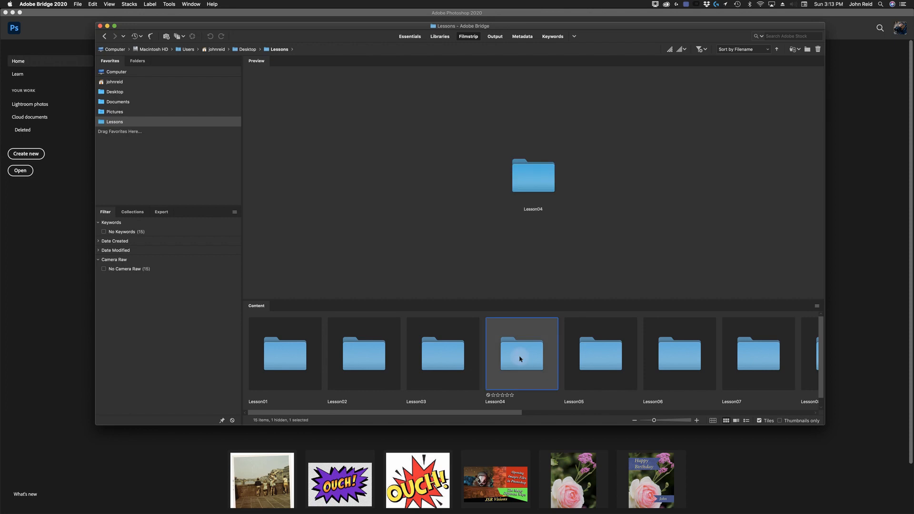
double_click(520, 359)
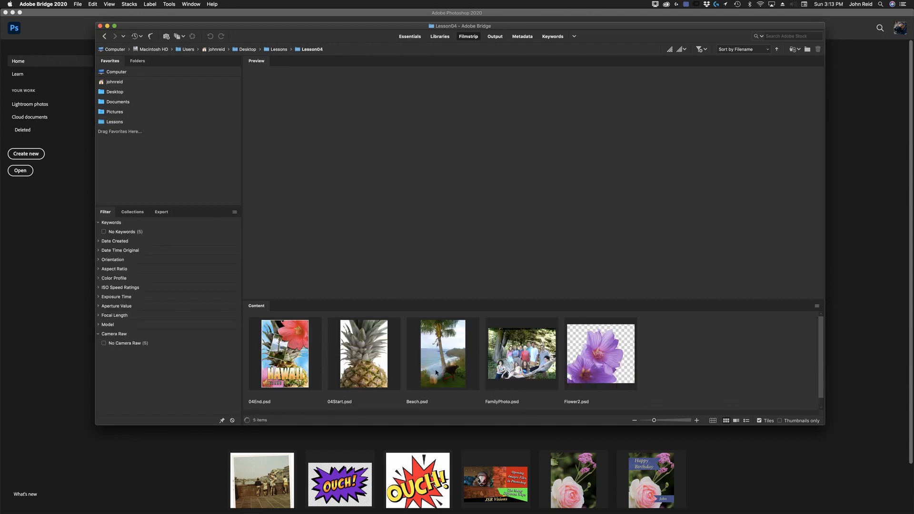
double_click(363, 367)
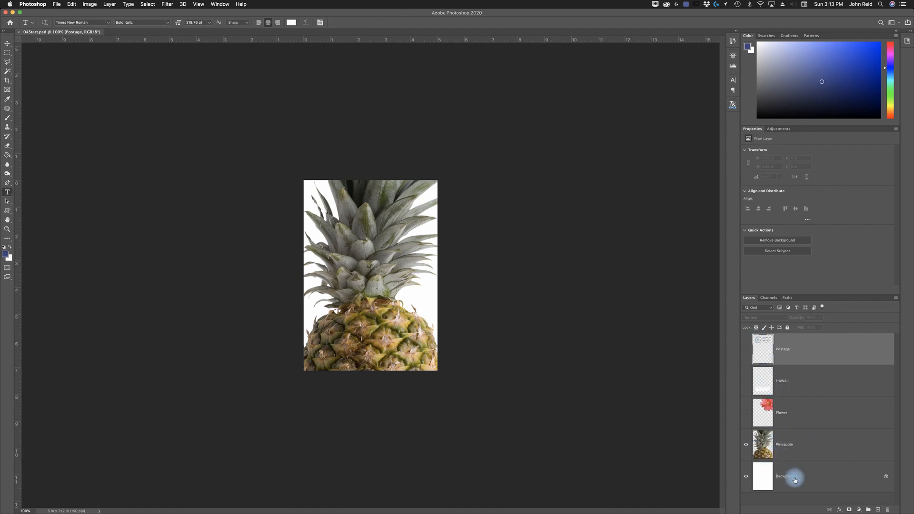
Toggle the visibility of the Pineapple and Flower layers to examine what each contributes to the image.
left_click(746, 446)
left_click(746, 446)
left_click(746, 446)
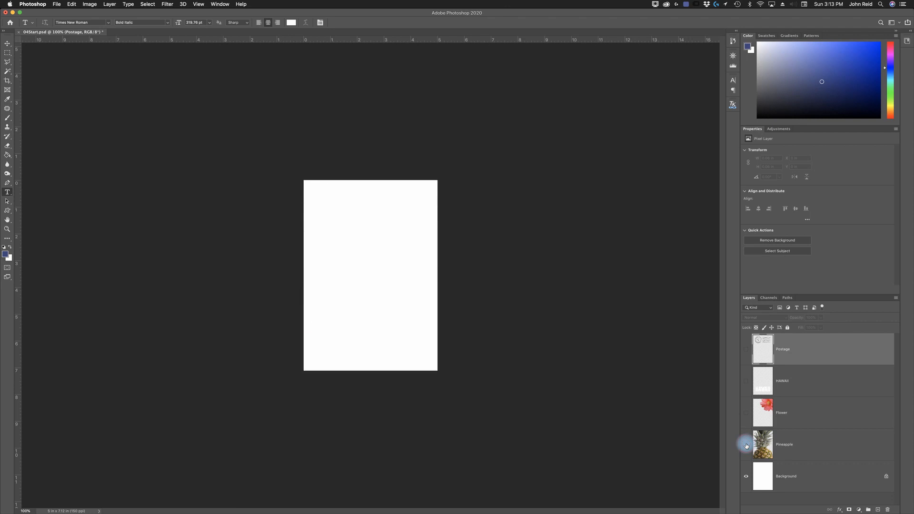
left_click(746, 446)
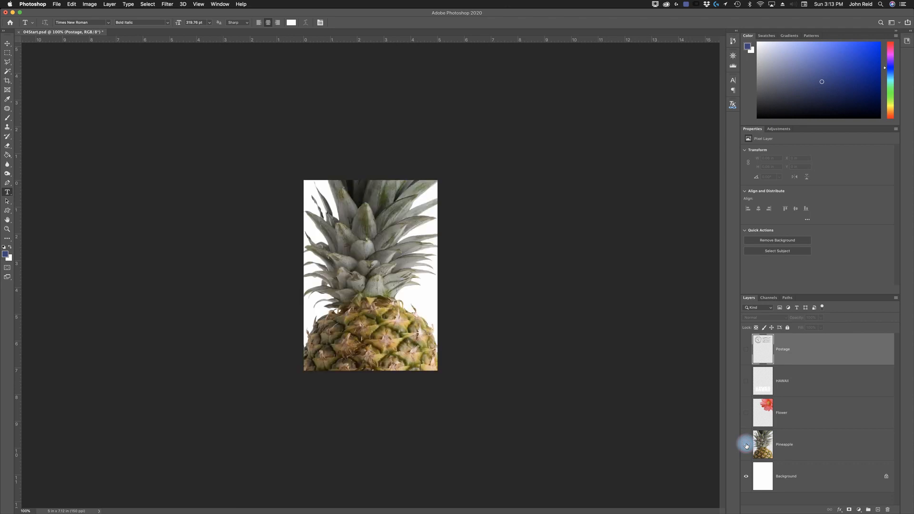
left_click(746, 414)
left_click(745, 414)
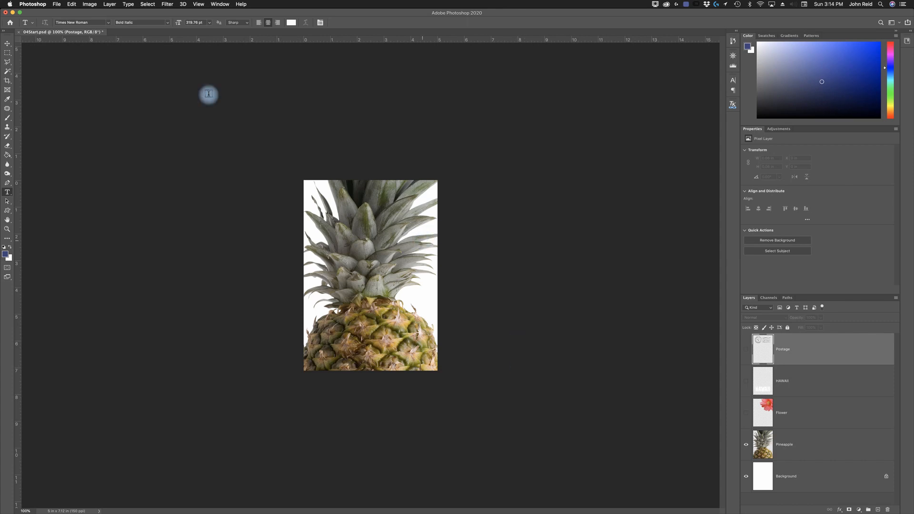
Open Beach.psd from the Lesson04 folder as a second document.
left_click(57, 5)
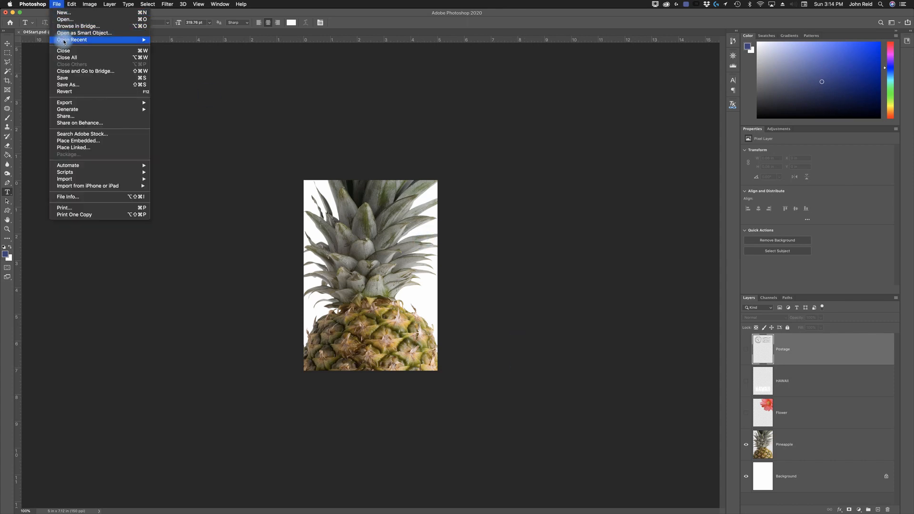
left_click(66, 20)
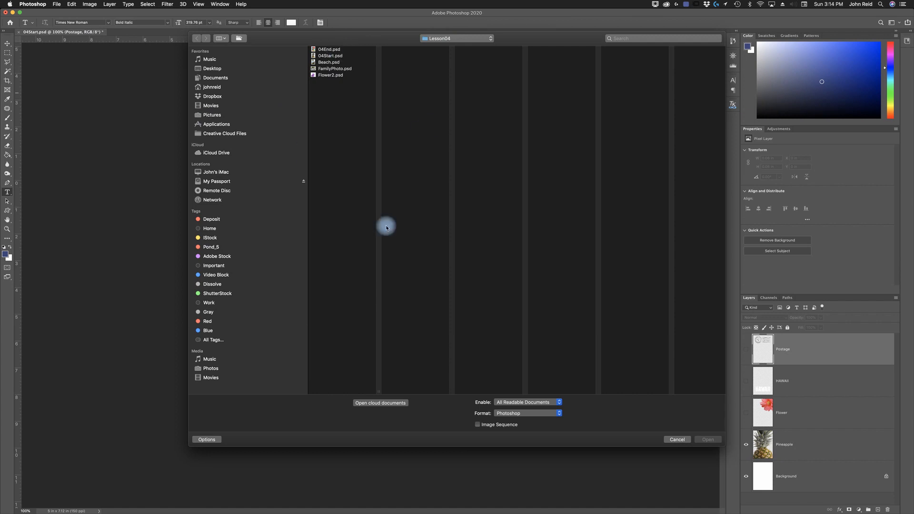
left_click(326, 63)
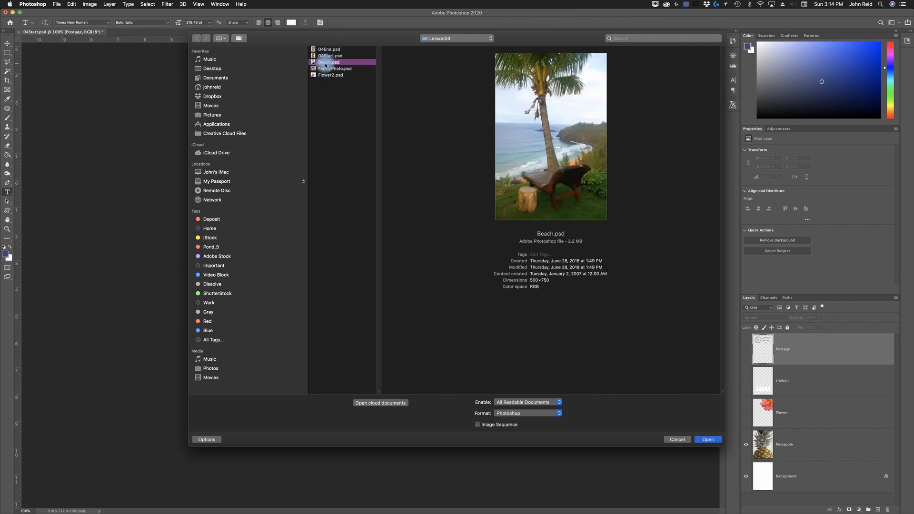
left_click(707, 440)
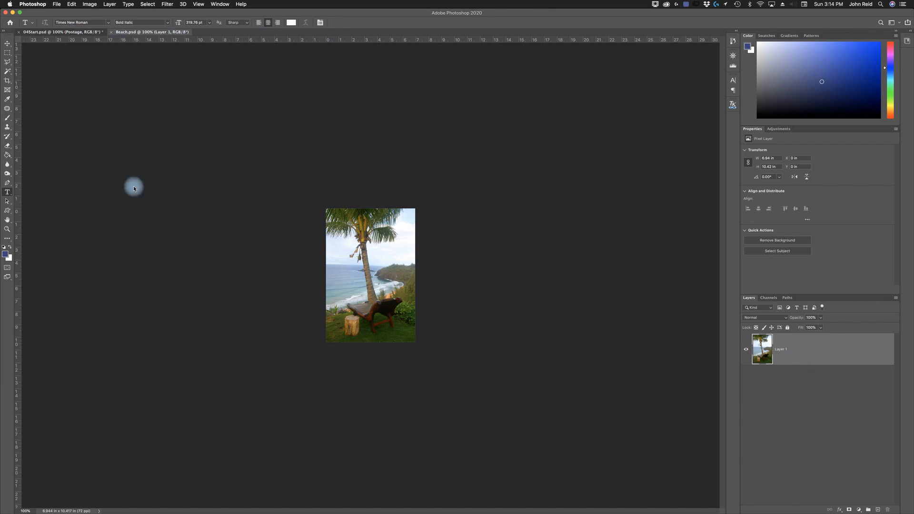
Return to 04Start.psd, activate the Move tool, and try to move the Background layer higher in the layer stack.
left_click(69, 33)
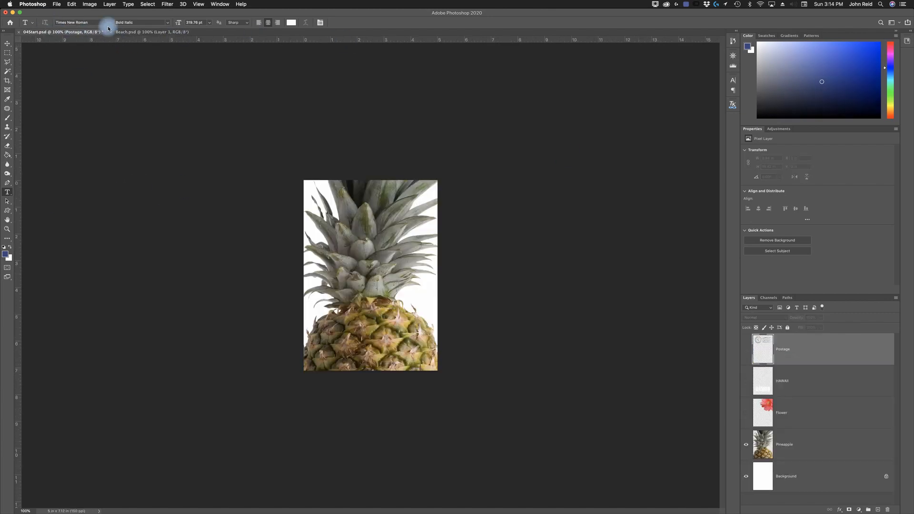
left_click(9, 46)
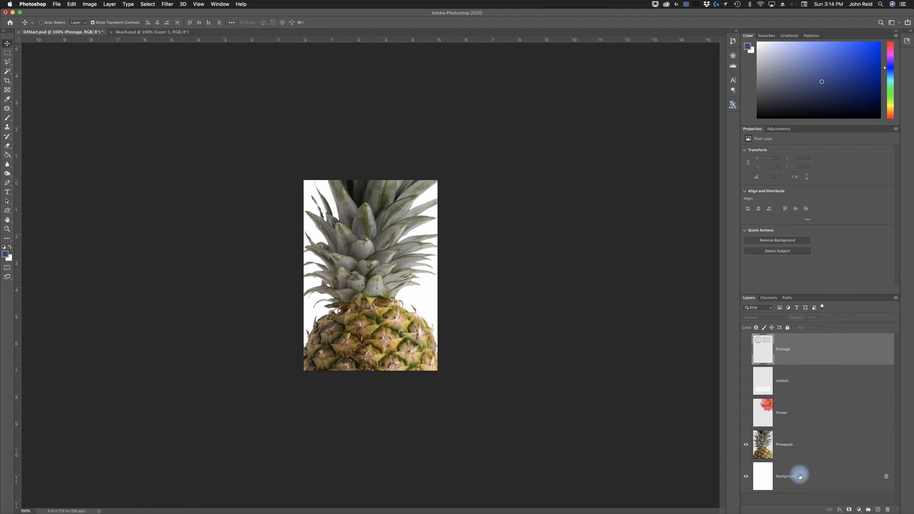
left_click_drag(818, 476, 793, 397)
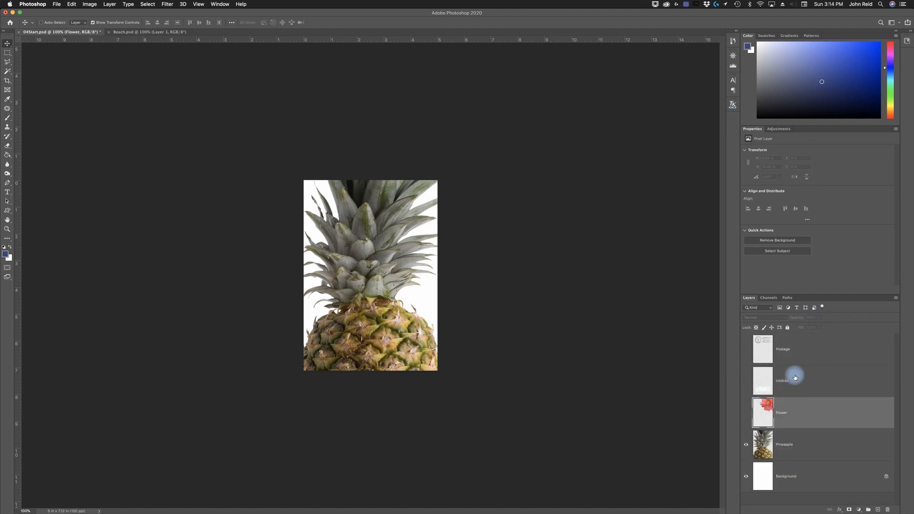
Switch to Beach.psd and convert its only layer, Layer 1, into a Background layer.
left_click(136, 32)
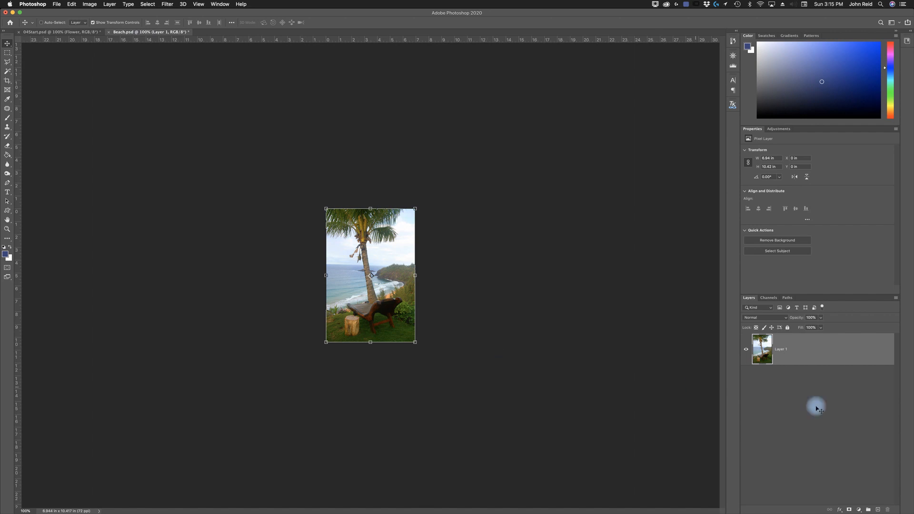
left_click(785, 355)
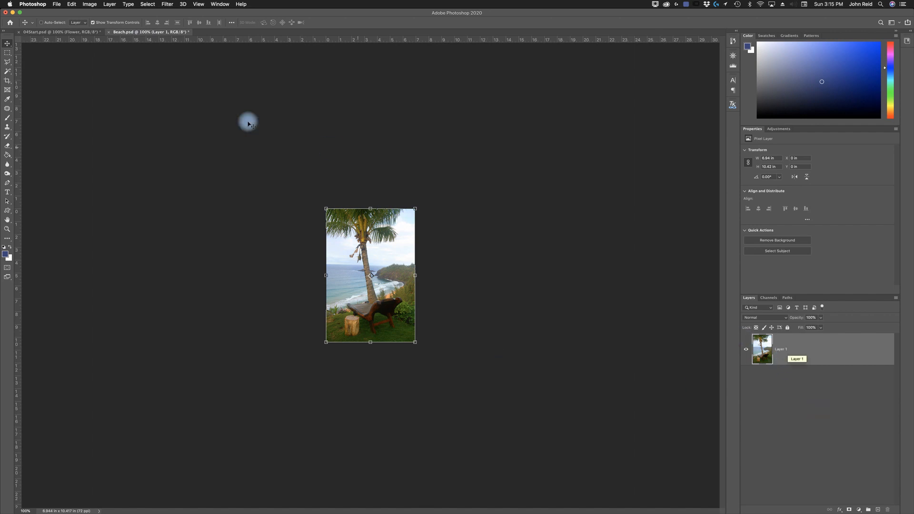
left_click(110, 4)
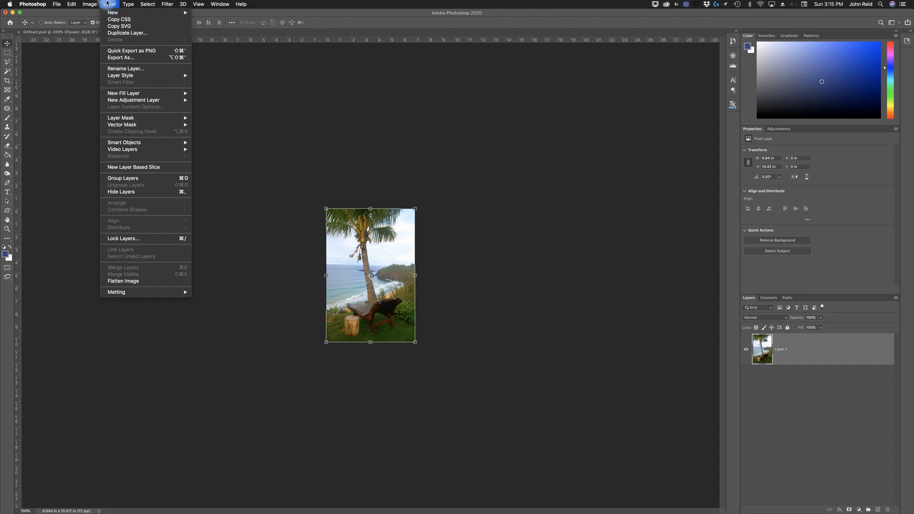
mouse_move(117, 13)
left_click(231, 22)
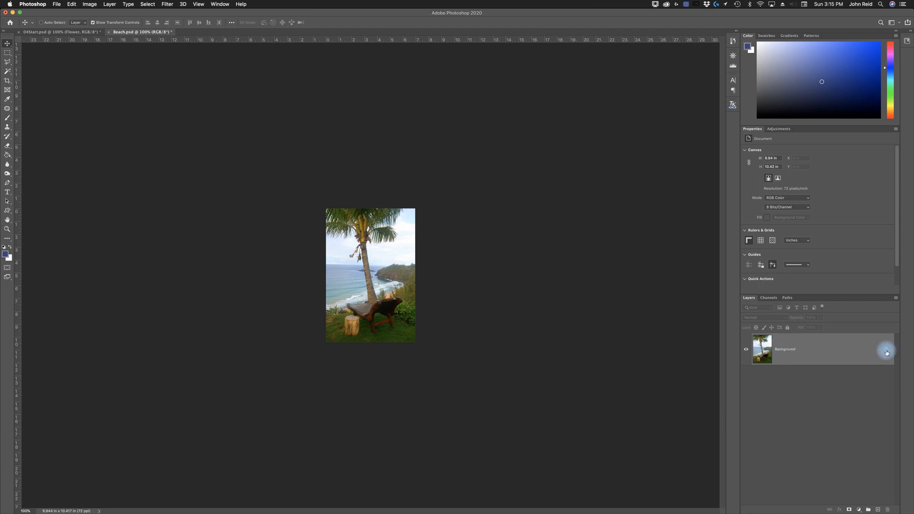
Dismiss the New Layer dialog and unlock the Background layer of Beach.psd directly, making it a regular layer.
double_click(787, 351)
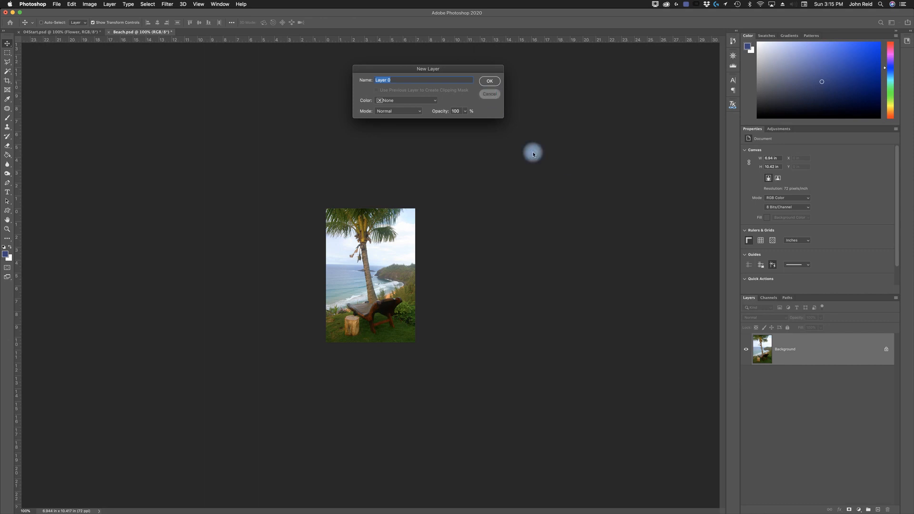
key("Escape")
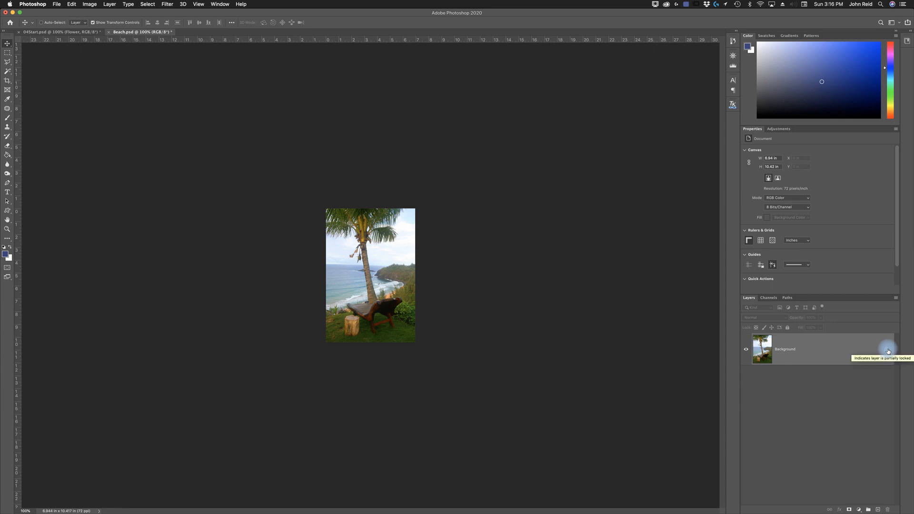
left_click(888, 352)
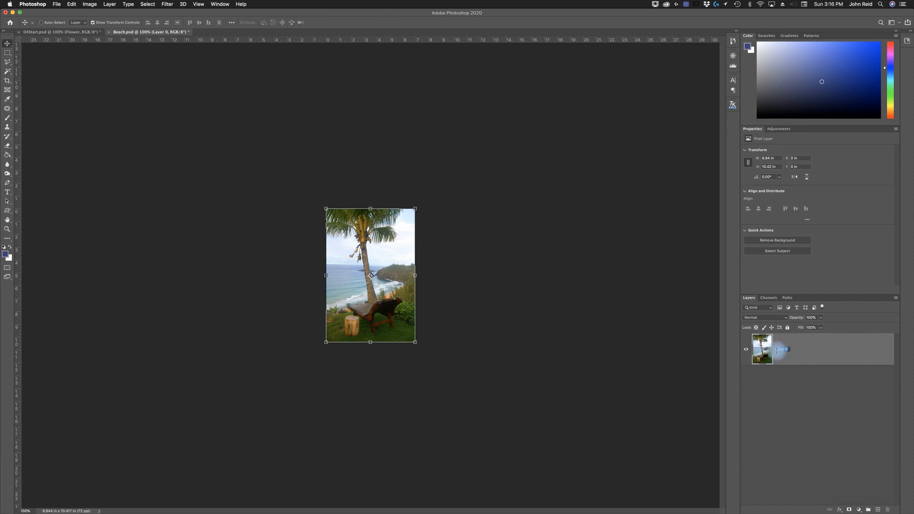
double_click(825, 351)
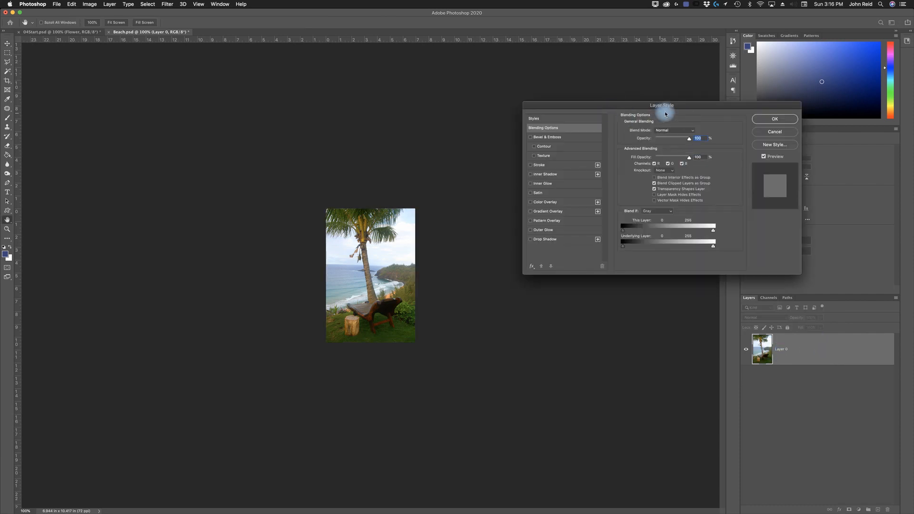
left_click(767, 133)
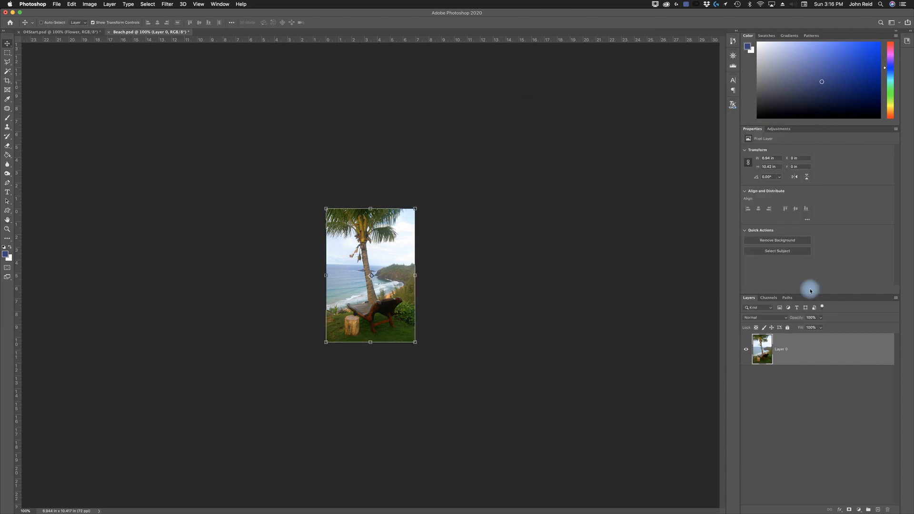
double_click(767, 347)
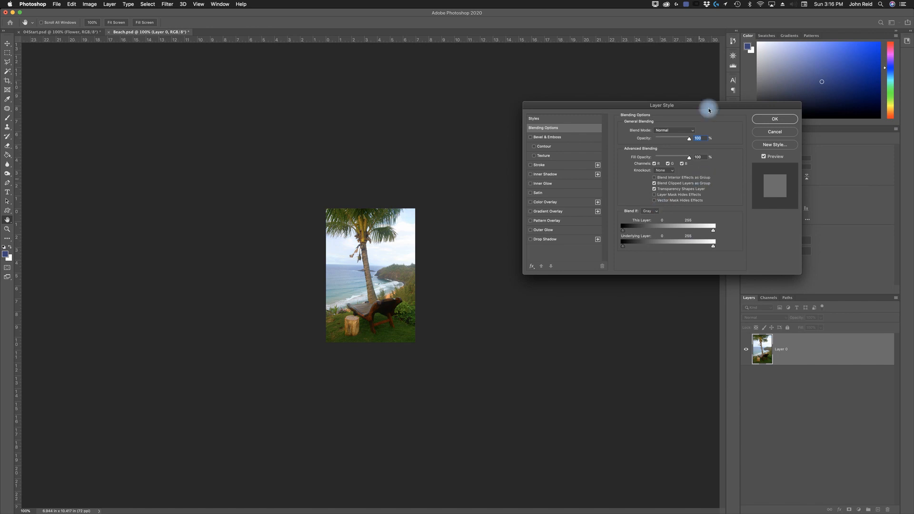
left_click(775, 131)
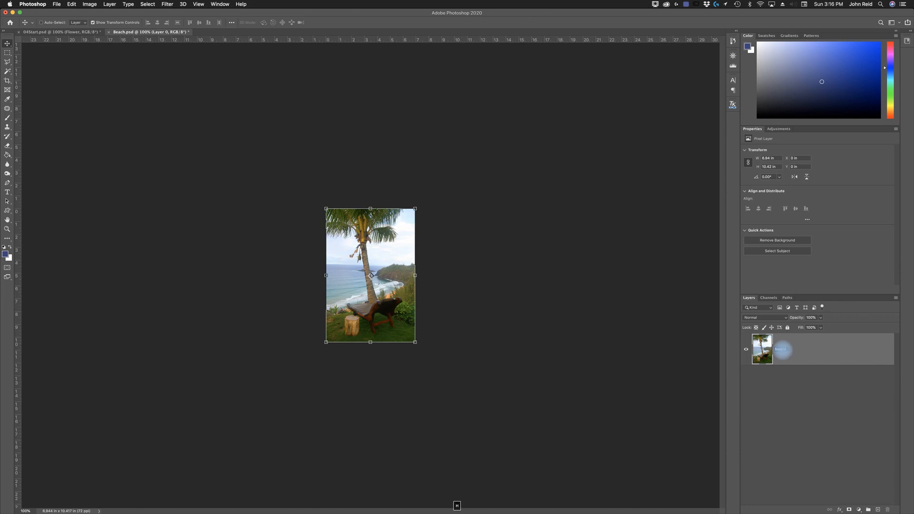
Rename the palm tree image's layer in Beach.psd as Beach.
key("Return")
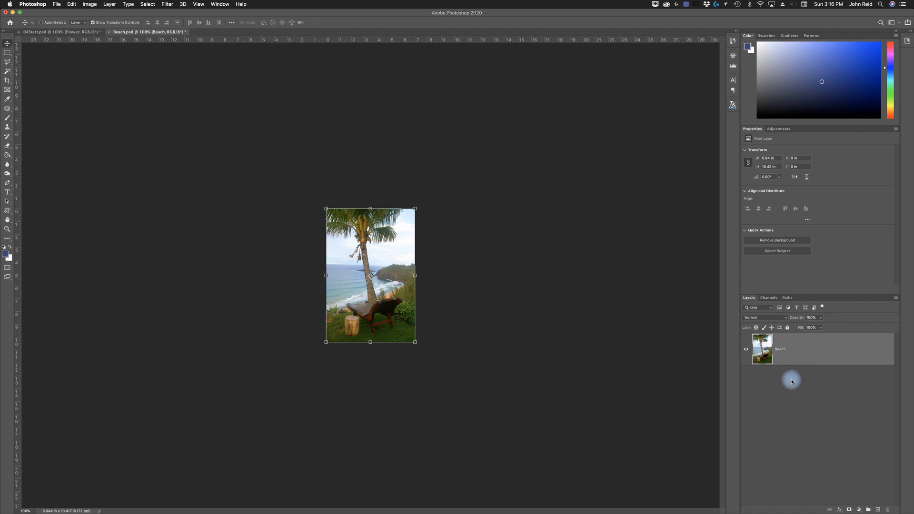
left_click(853, 464)
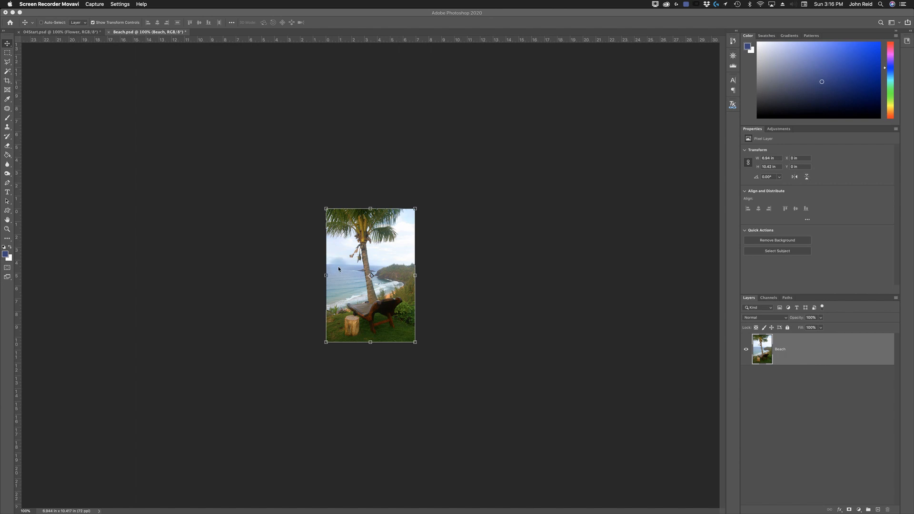
Check the layers of 04Start.psd, return to Beach.psd, and arrange both documents side by side as 2-up Vertical.
left_click(54, 34)
left_click(54, 32)
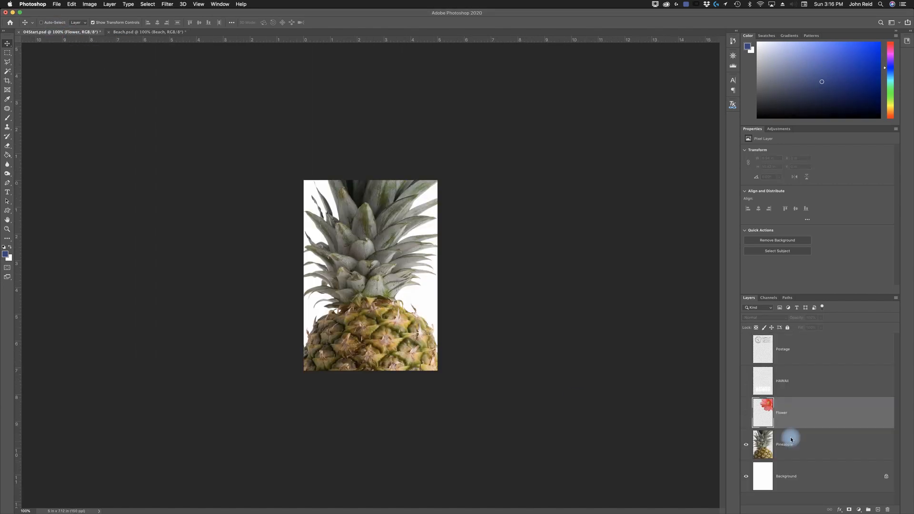
left_click(164, 33)
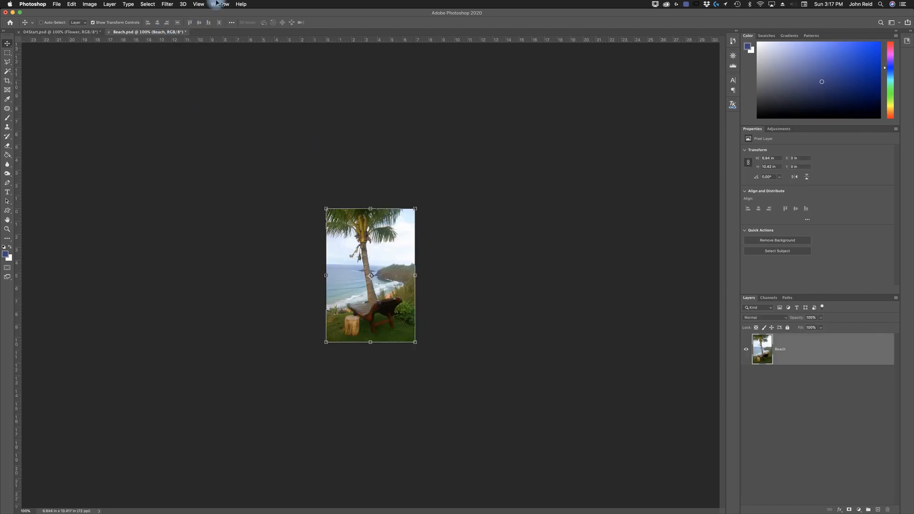
left_click(218, 5)
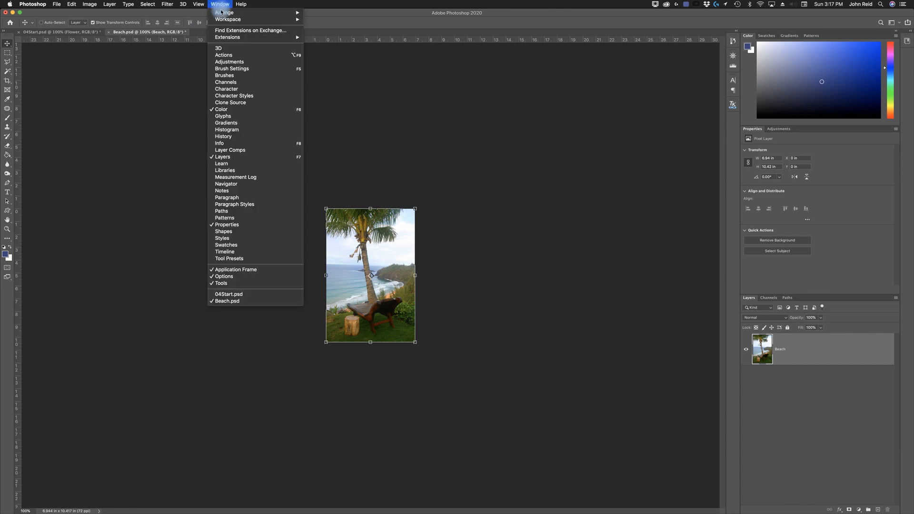
mouse_move(224, 13)
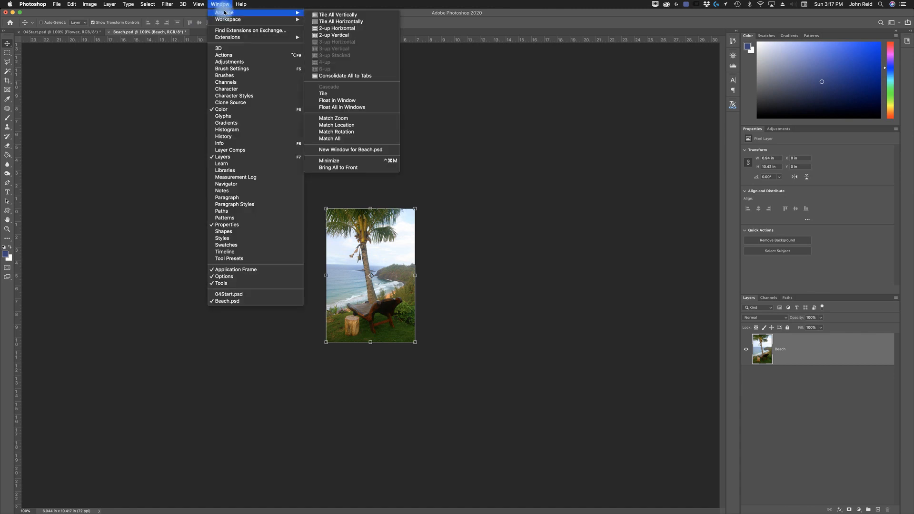
left_click(331, 37)
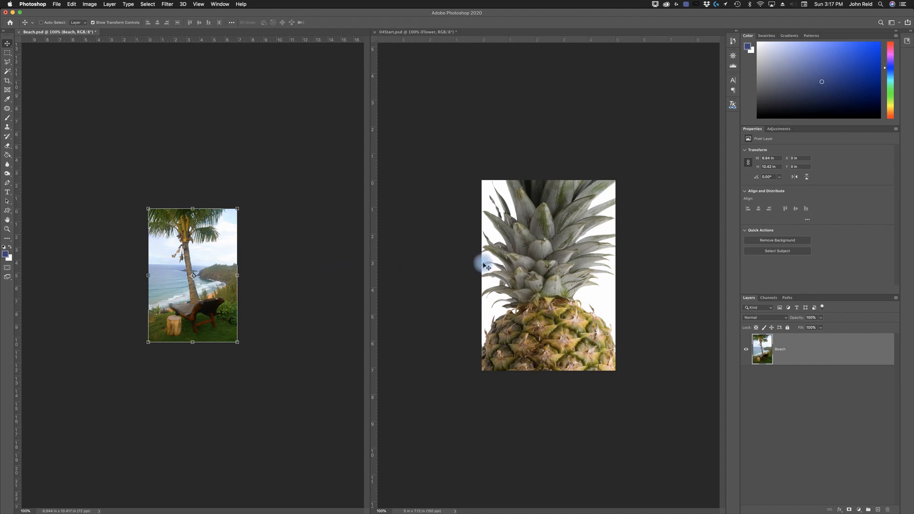
left_click(221, 4)
mouse_move(233, 12)
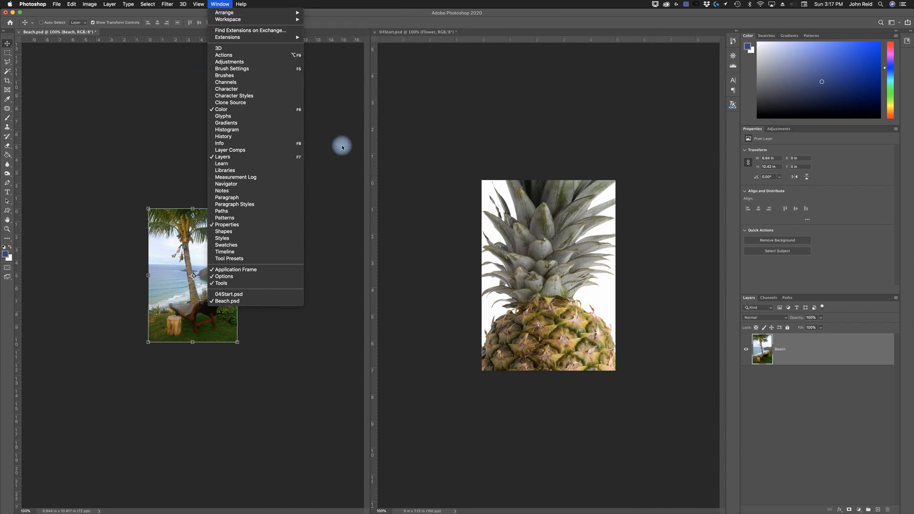
left_click(393, 19)
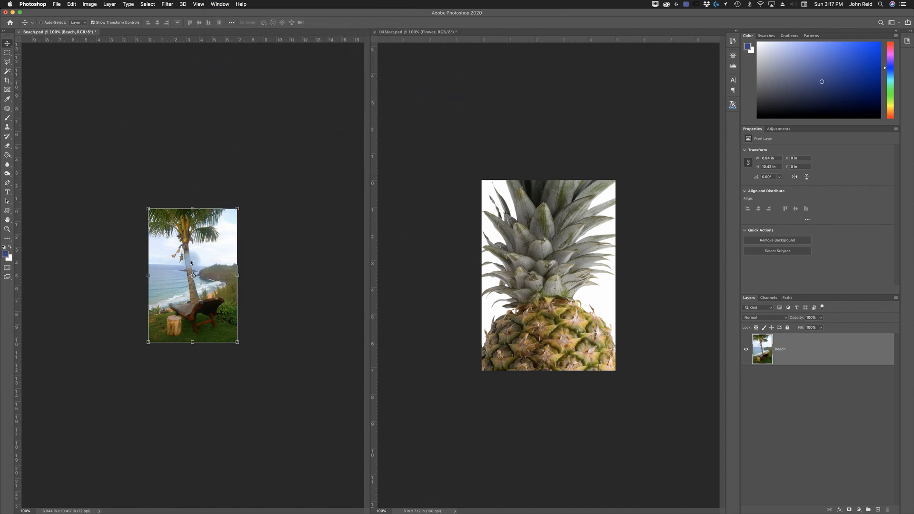
Activate the Move tool, make 04Start.psd the active document, and select its Background layer.
left_click(10, 43)
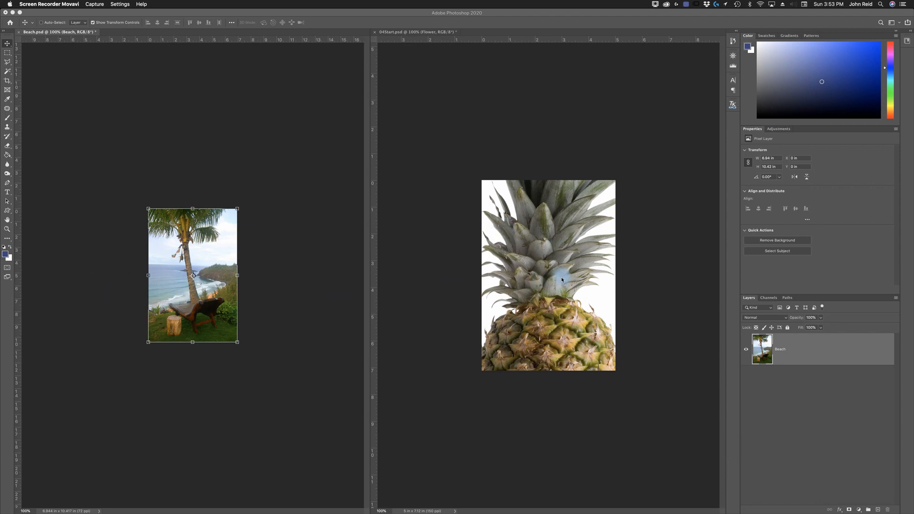
left_click(577, 322)
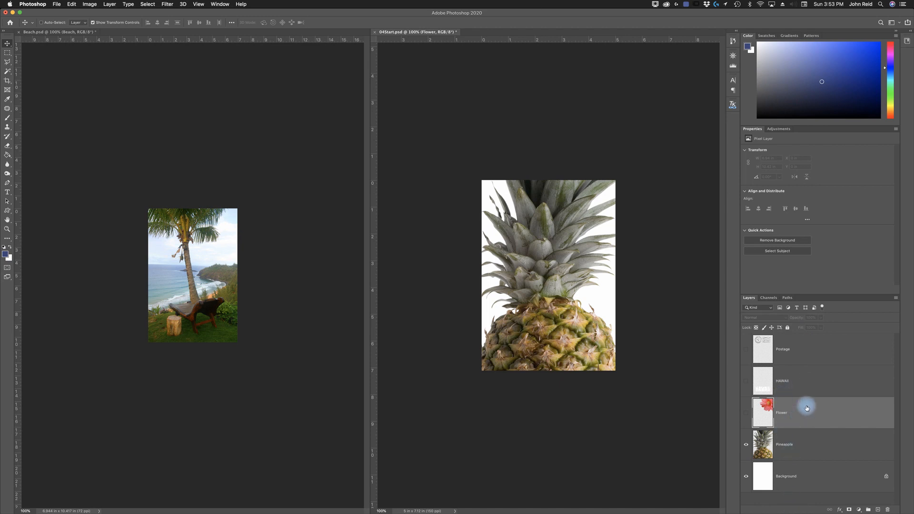
left_click(795, 477)
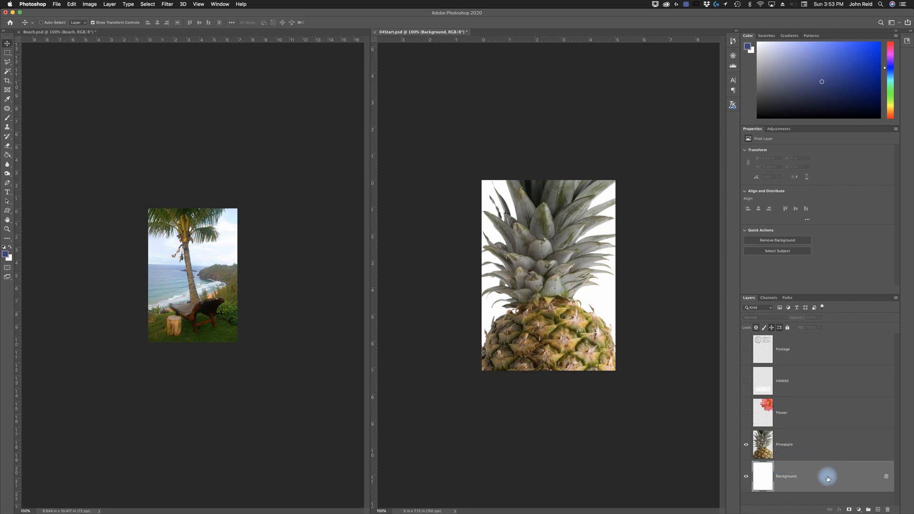
left_click(808, 413)
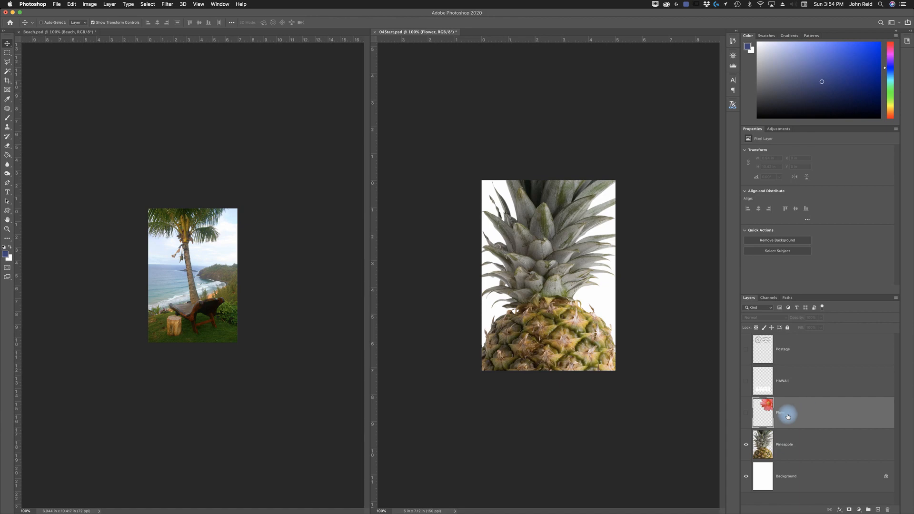
left_click(799, 476)
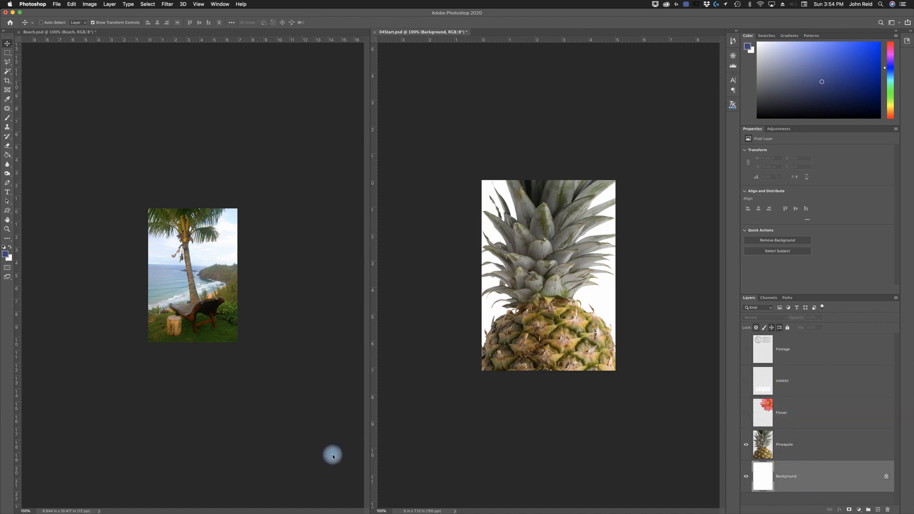
Copy the Beach layer from Beach.psd into 04Start.psd directly above the Background layer, accepting the colour profile conversion.
left_click(191, 281)
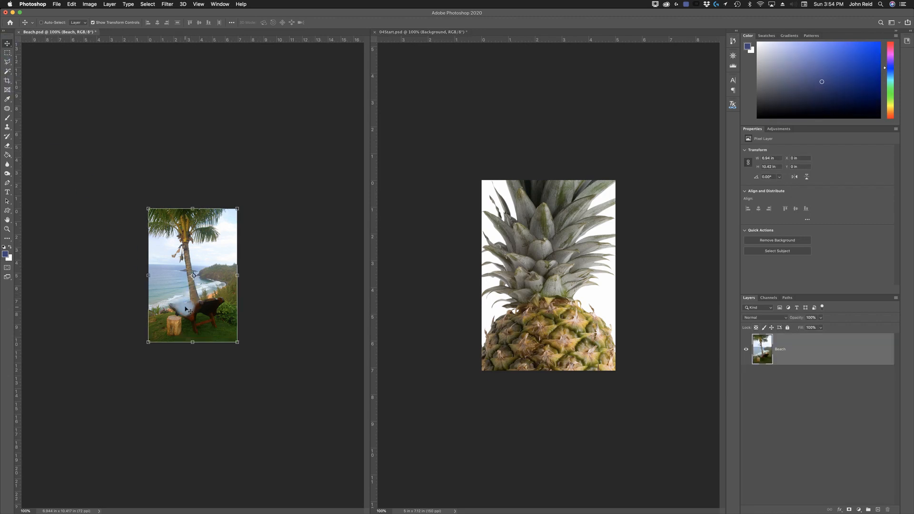
left_click_drag(187, 310, 585, 295)
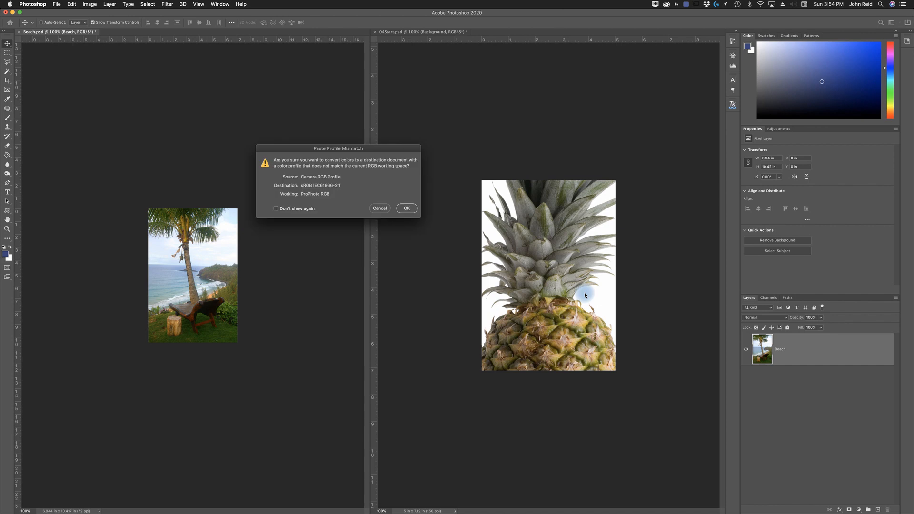
left_click(406, 208)
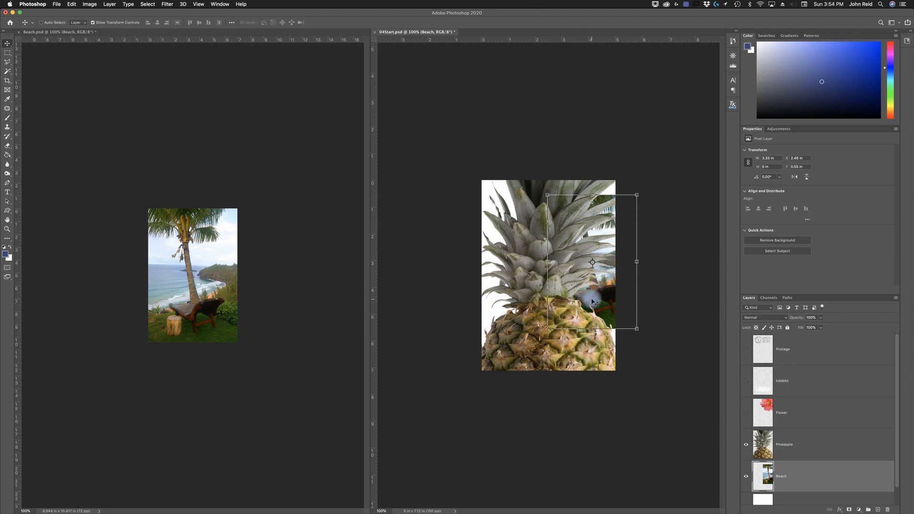
Try repositioning the Beach layer within 04Start.psd, and undo both that move and the copying of the layer.
left_click(821, 476)
left_click_drag(578, 269, 564, 305)
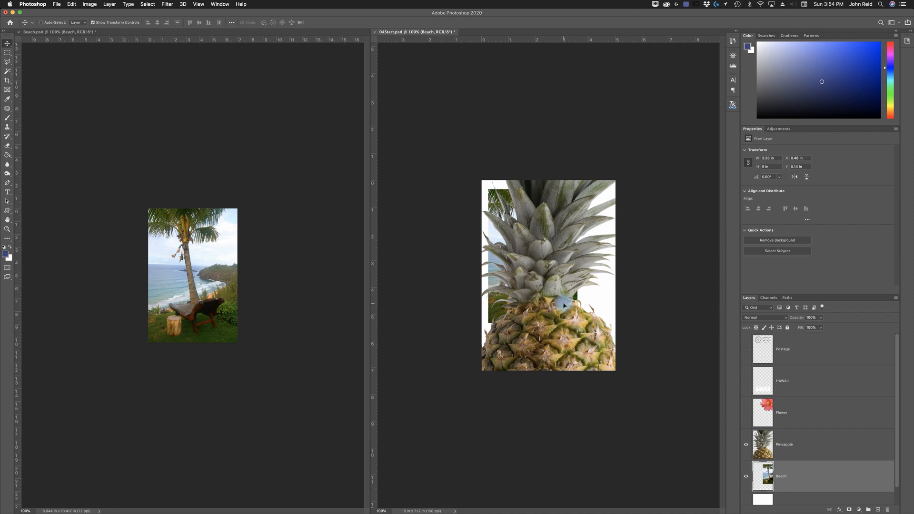
key("super+z")
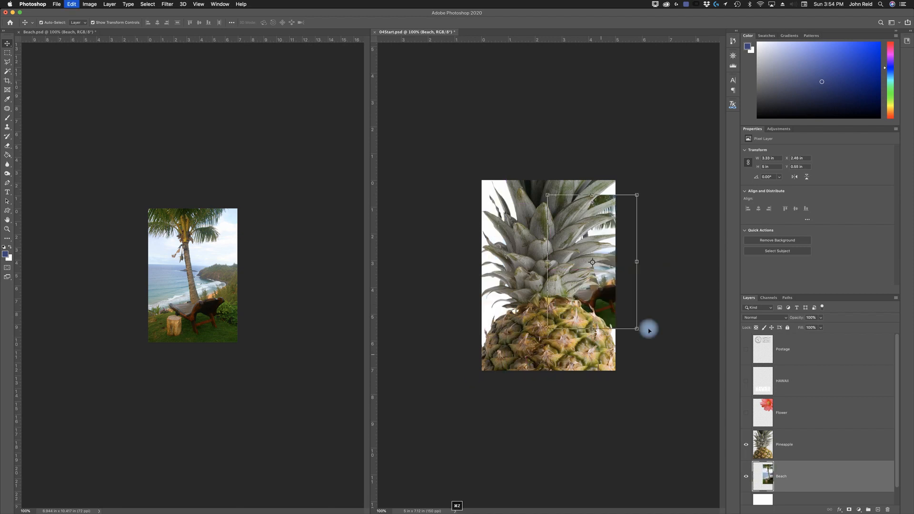
key("super+z")
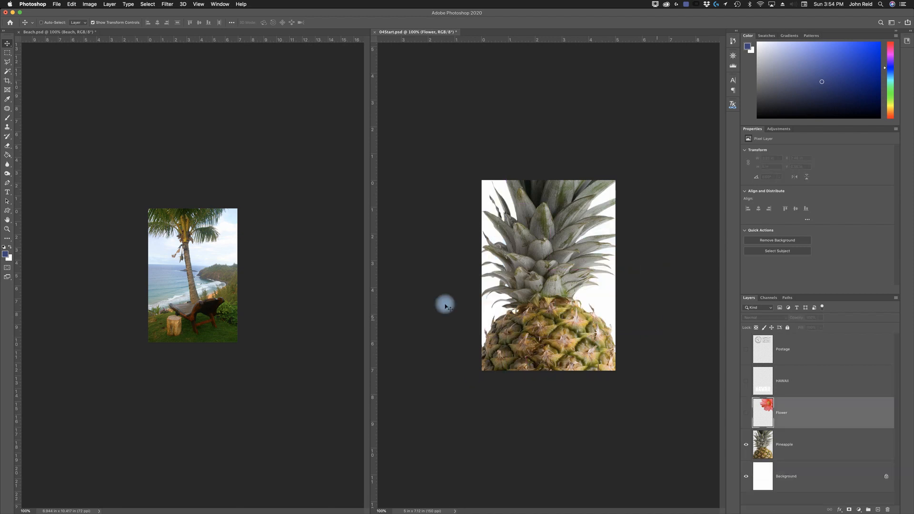
Copy the Beach layer from Beach.psd into 04Start.psd centred on the canvas, accepting the colour profile conversion.
left_click(217, 293)
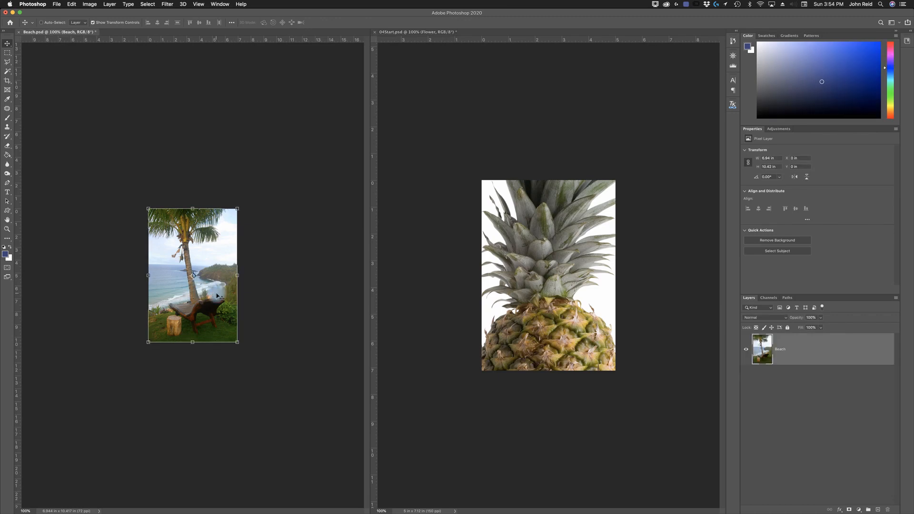
left_click_drag(208, 300, 551, 281)
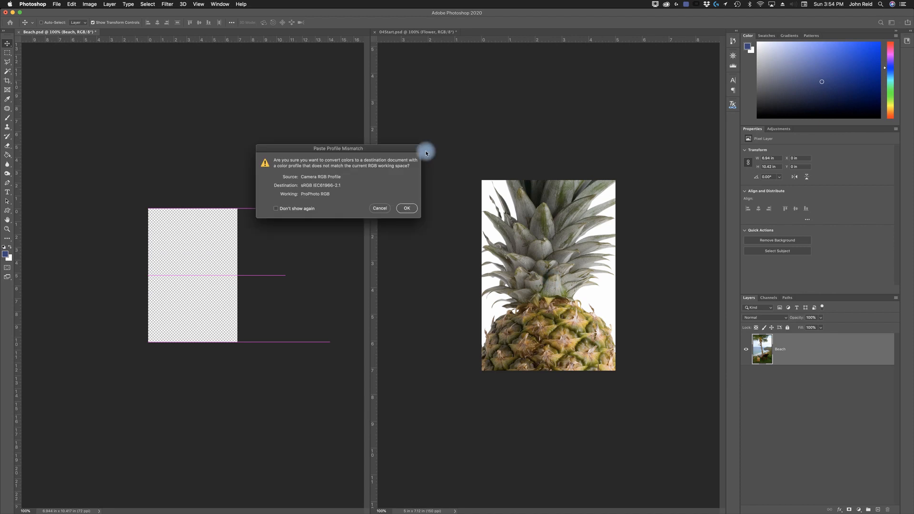
left_click(407, 209)
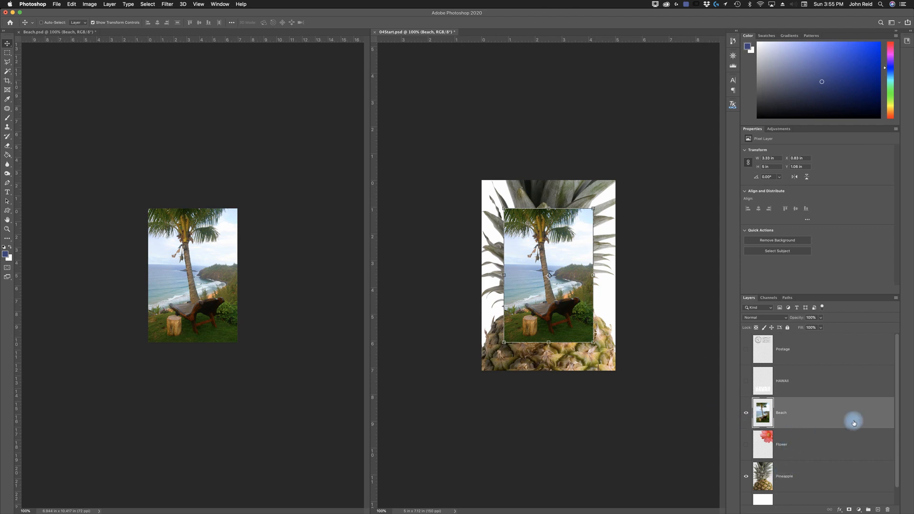
Move the Beach layer between the Pineapple and Background layers of 04Start.psd, and hide the Pineapple layer.
left_click_drag(898, 413, 900, 453)
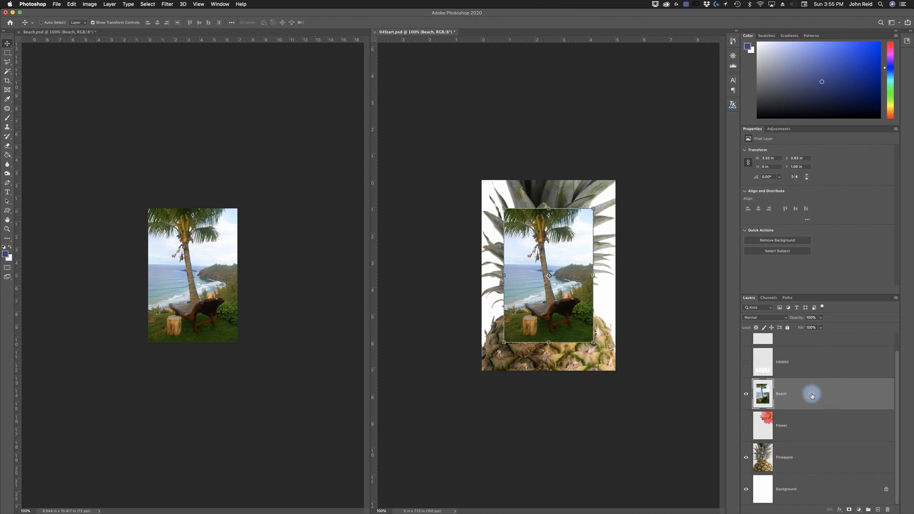
left_click_drag(812, 396, 794, 486)
left_click(794, 487)
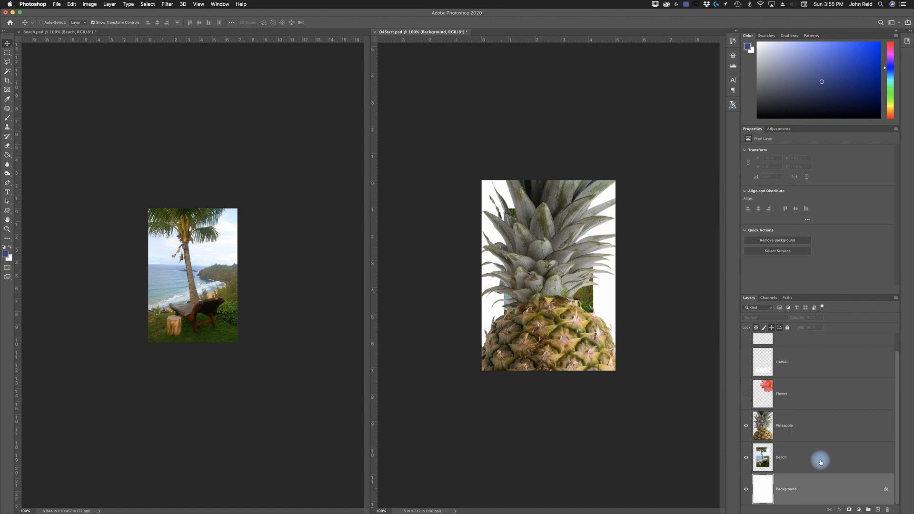
left_click(791, 457)
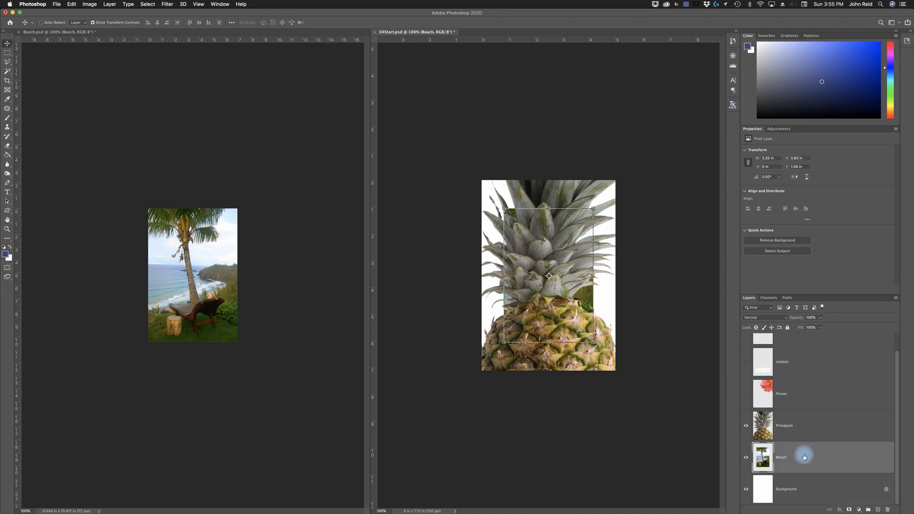
left_click(746, 428)
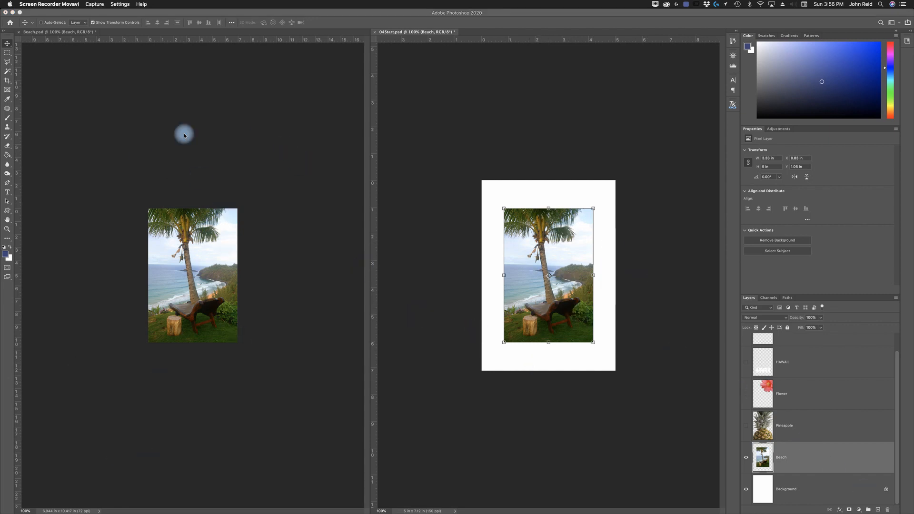
Close Beach.psd without saving its changes.
left_click(122, 91)
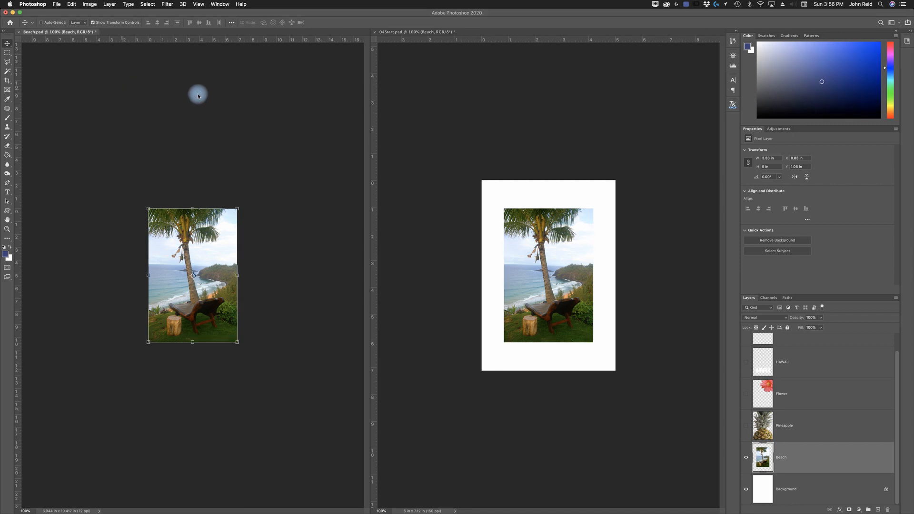
left_click(18, 33)
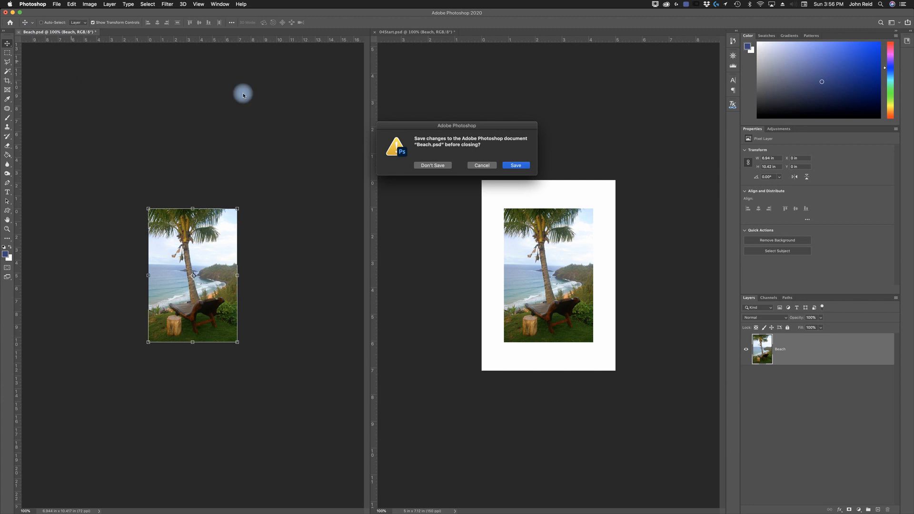
left_click(433, 165)
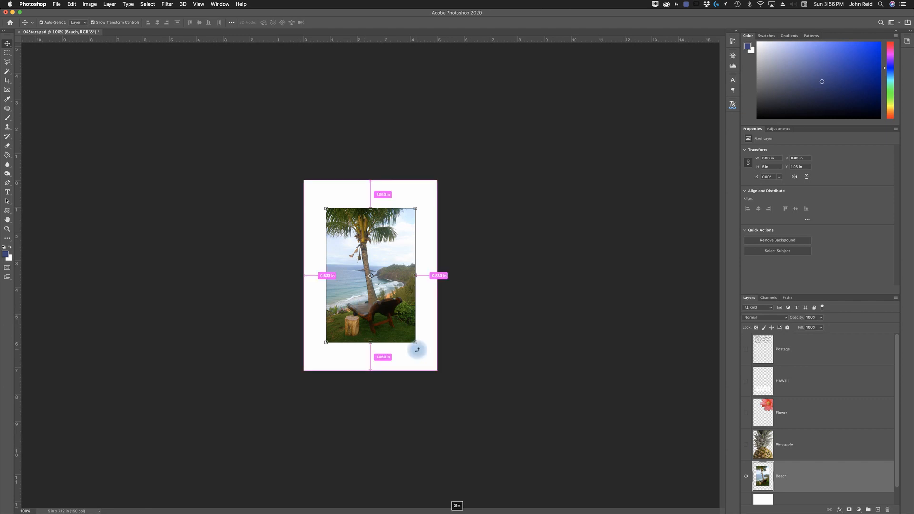
Enlarge the Layers panel to fit the whole stack, and toggle the layers other than Beach off and back on.
key("super+equal")
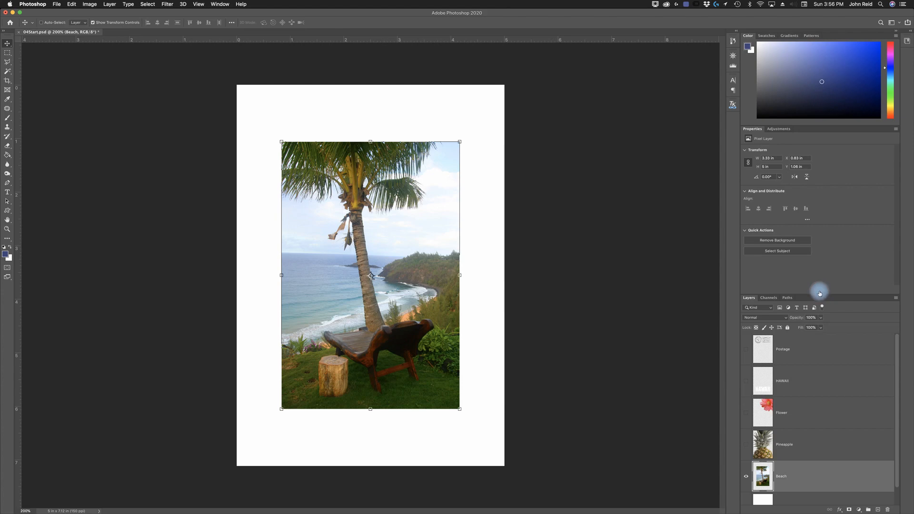
left_click_drag(821, 296, 808, 199)
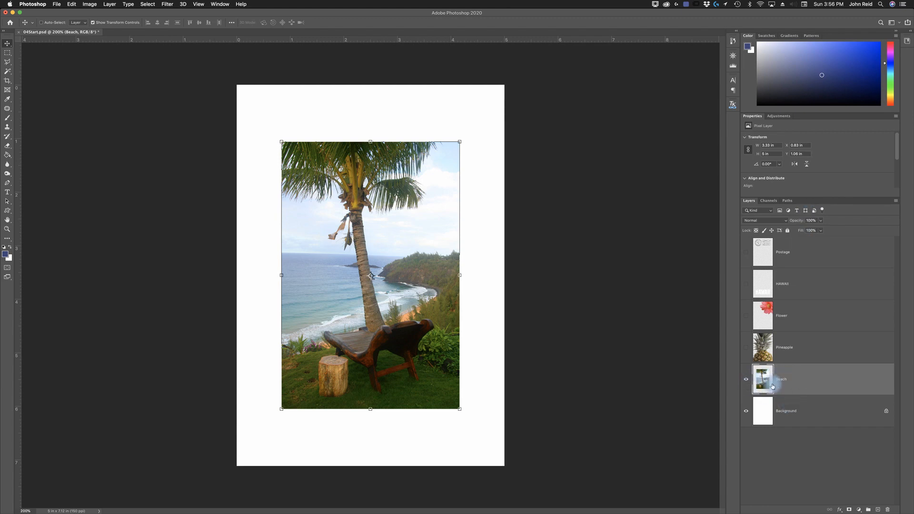
left_click(746, 381, "alt")
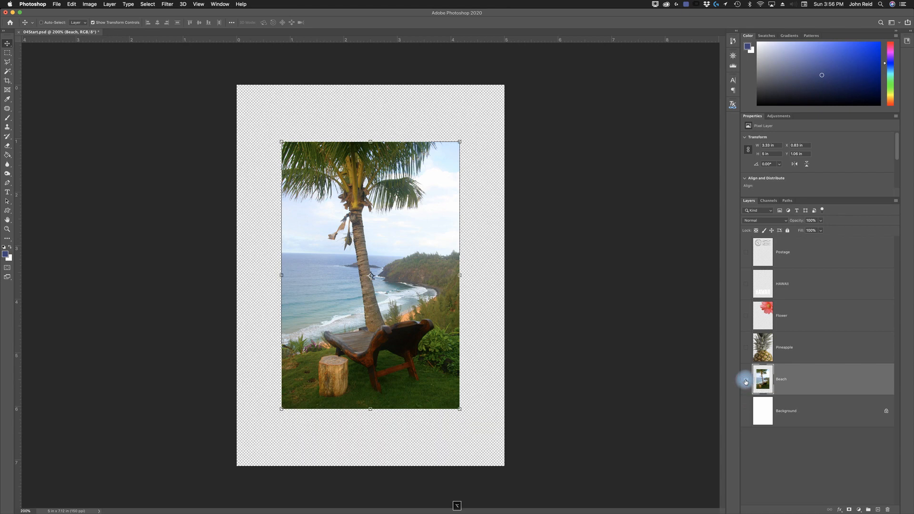
left_click(747, 381, "alt")
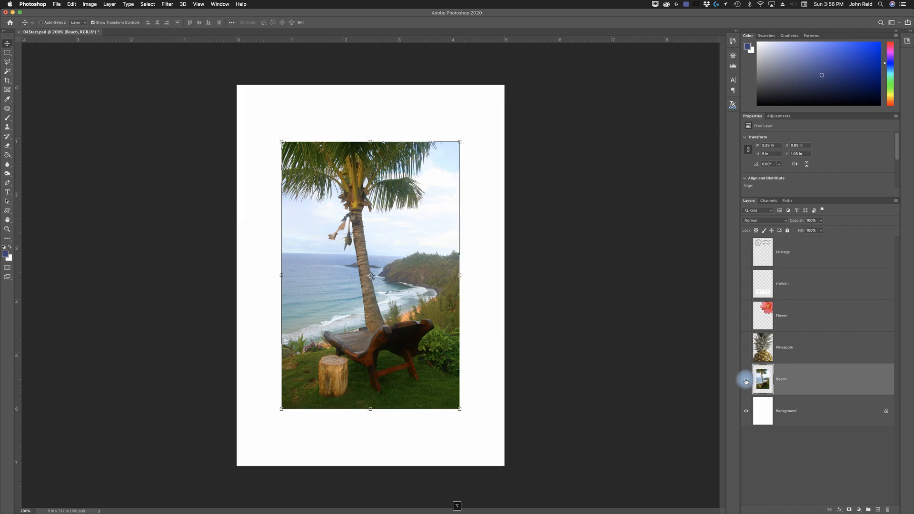
Show the Pineapple and Flower layers, and hide every layer except Beach.
left_click(747, 348)
left_click(746, 316)
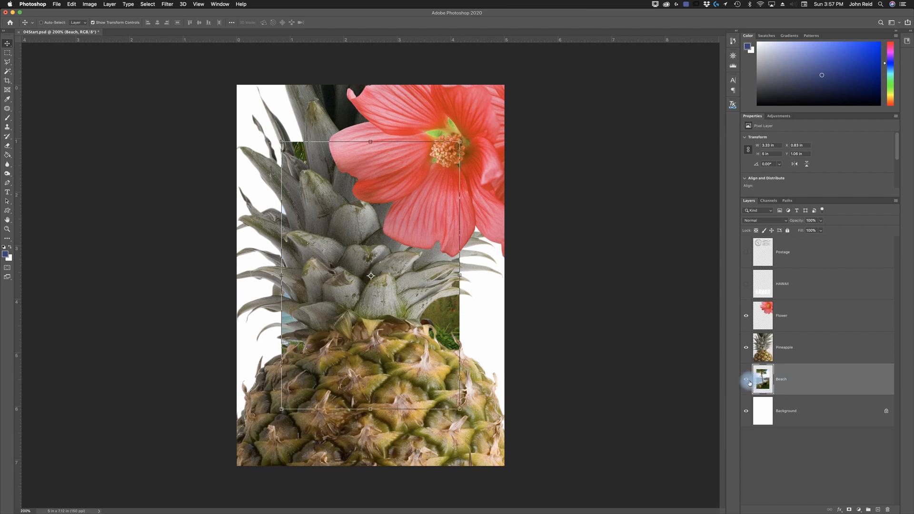
left_click(747, 380, "alt")
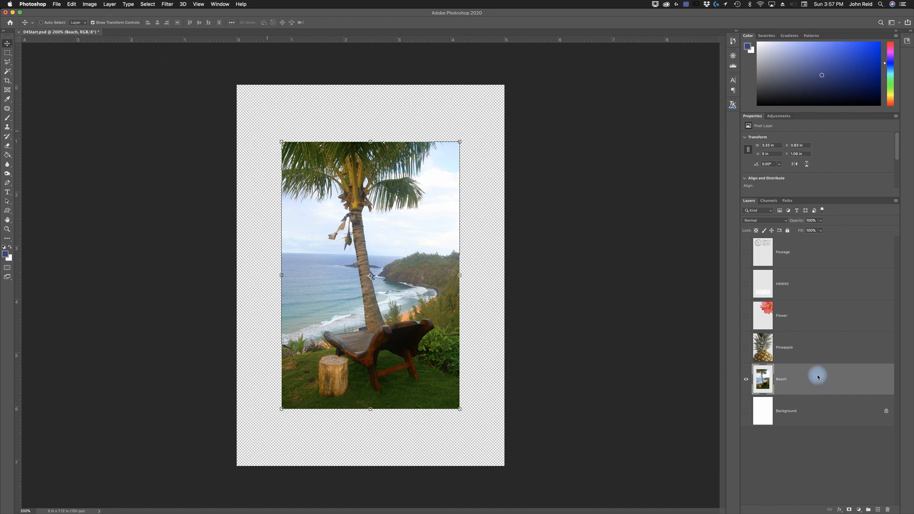
left_click(110, 4)
left_click(113, 13)
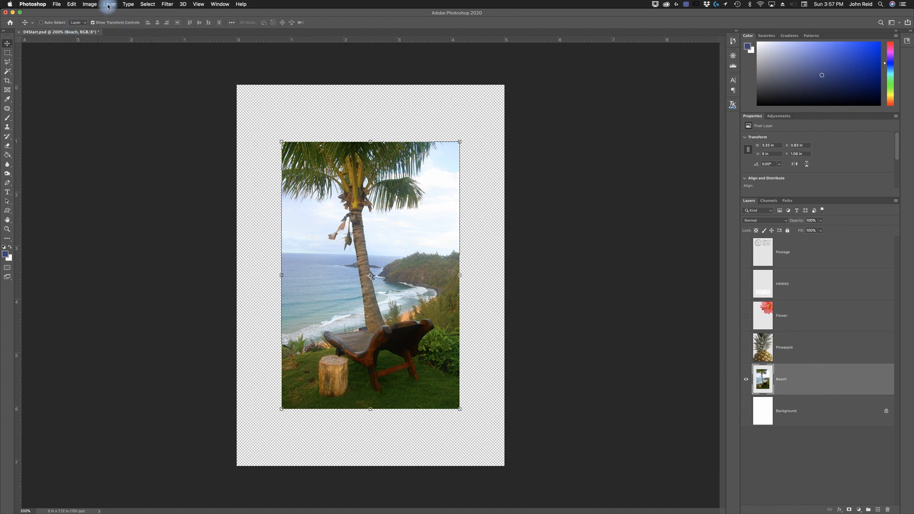
left_click(109, 5)
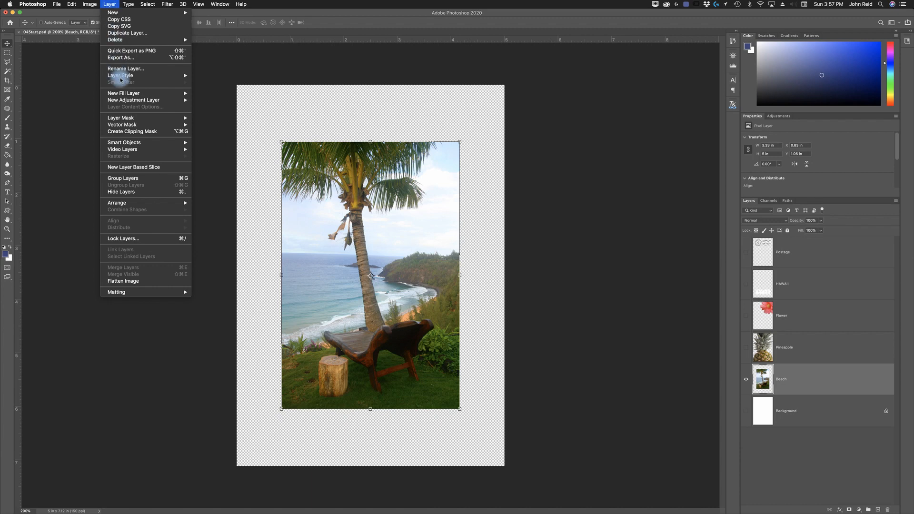
mouse_move(122, 76)
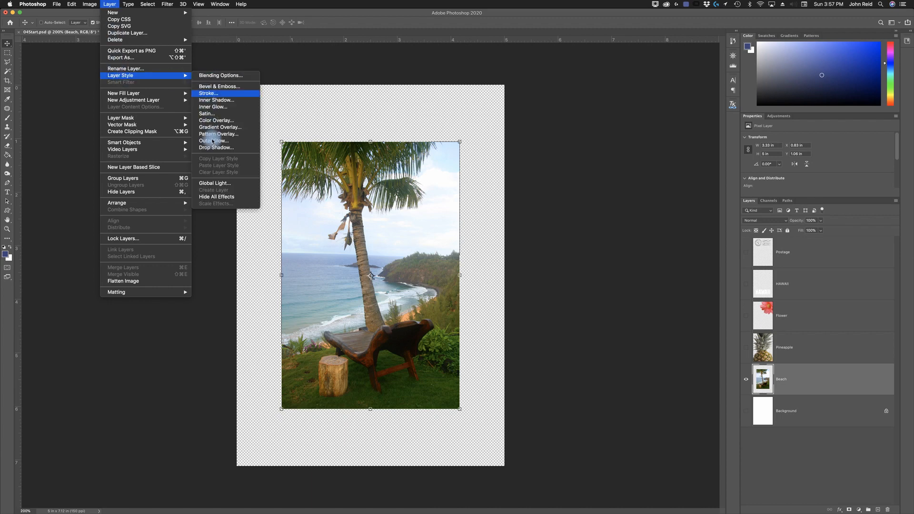
left_click(211, 94)
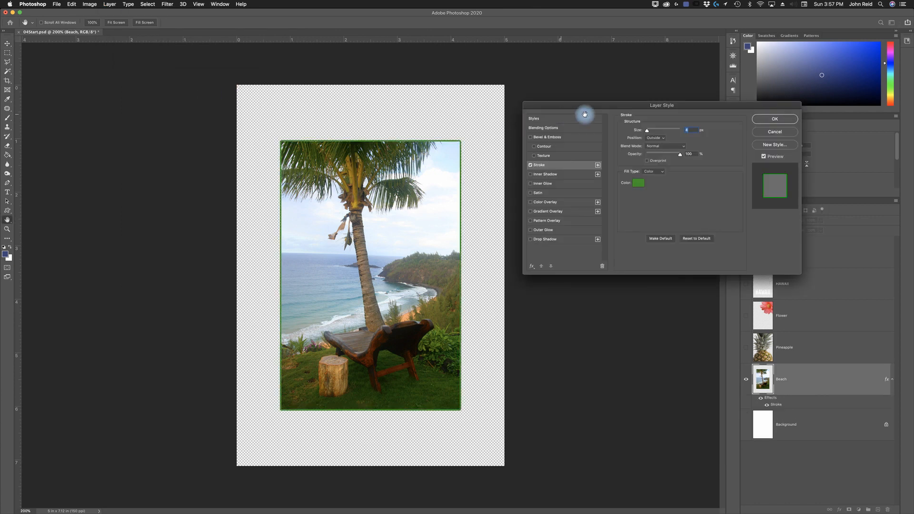
left_click_drag(590, 105, 498, 71)
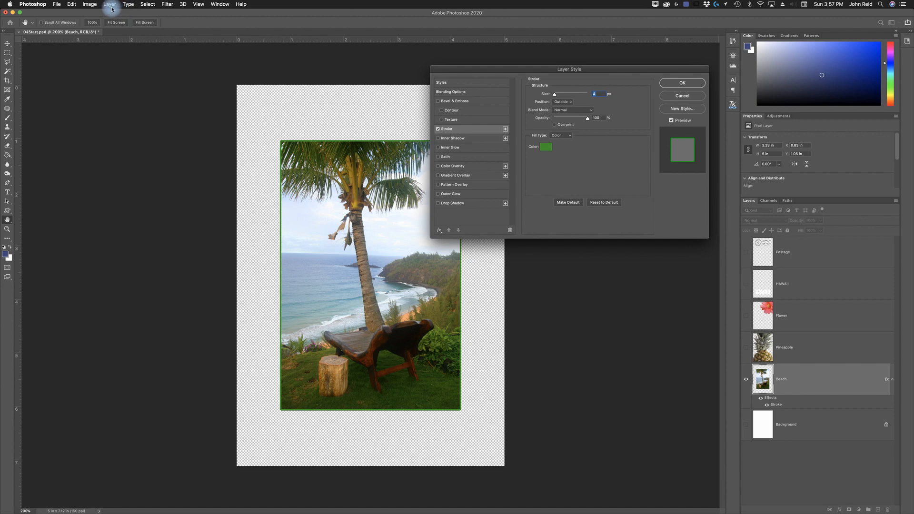
left_click(438, 131)
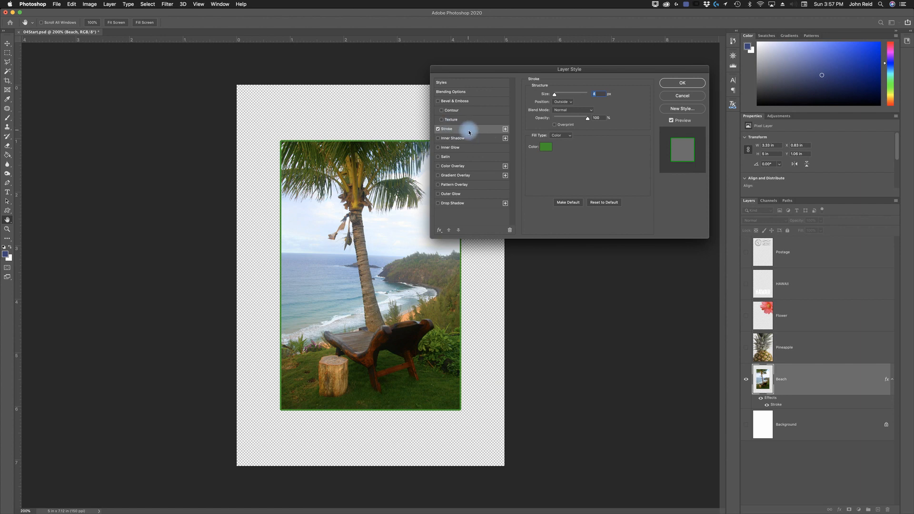
left_click(683, 100)
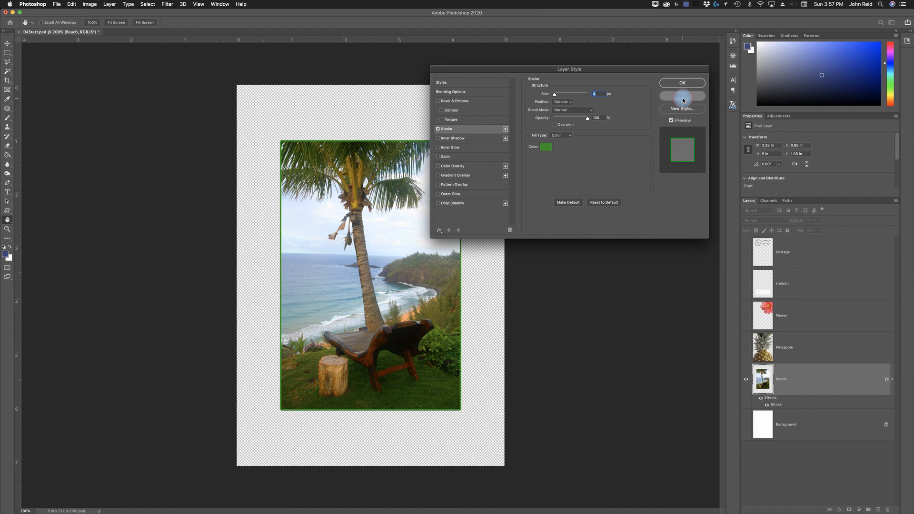
key("v")
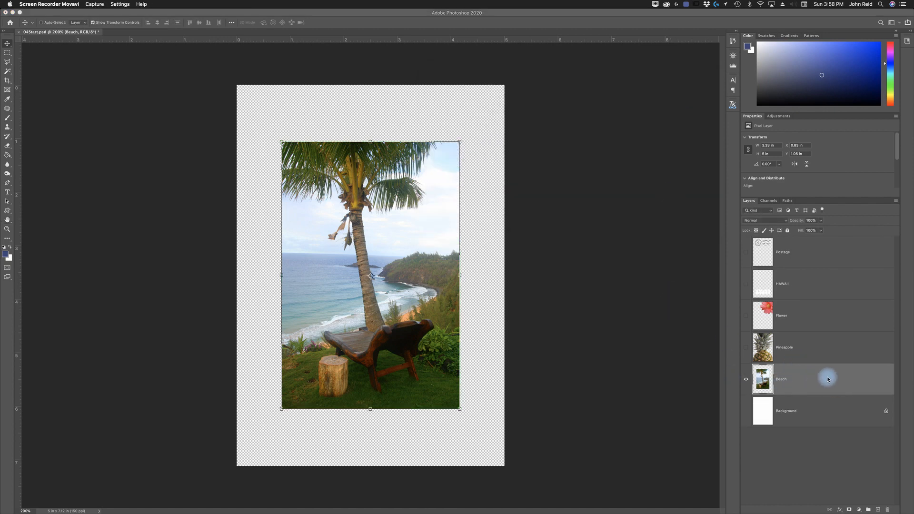
Add a Stroke layer style to the Beach layer and set its size to 5 px.
left_click(829, 380)
double_click(828, 380)
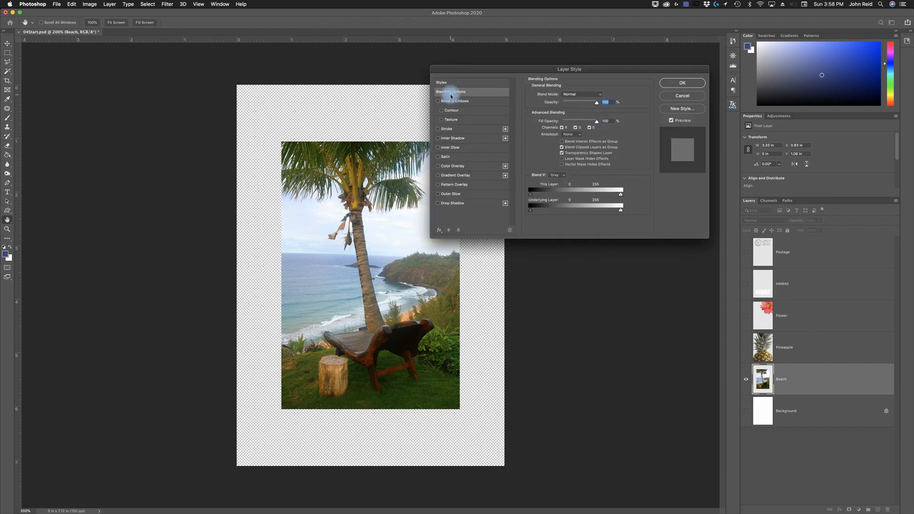
left_click(447, 130)
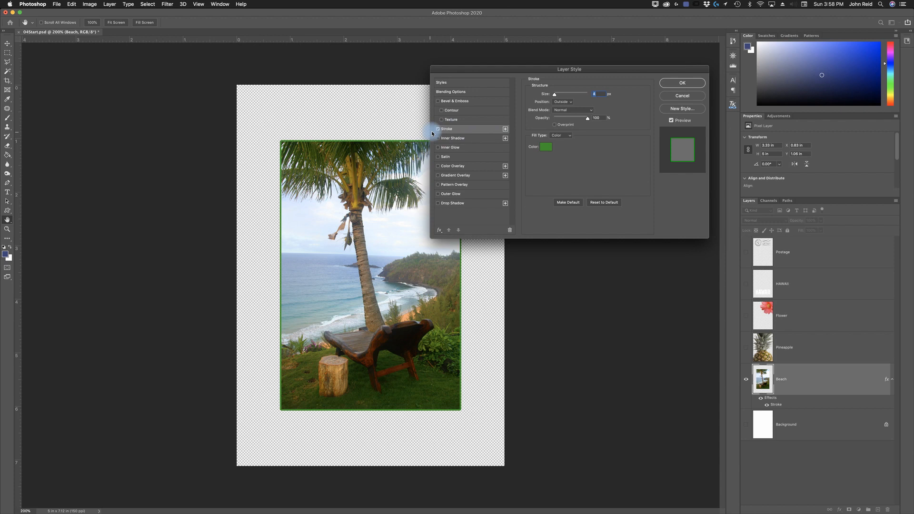
left_click_drag(510, 72, 566, 64)
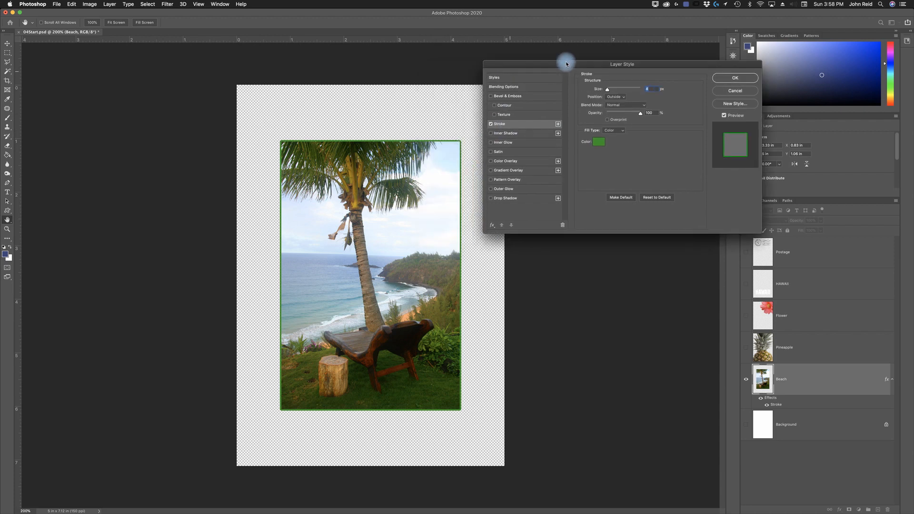
left_click(617, 92)
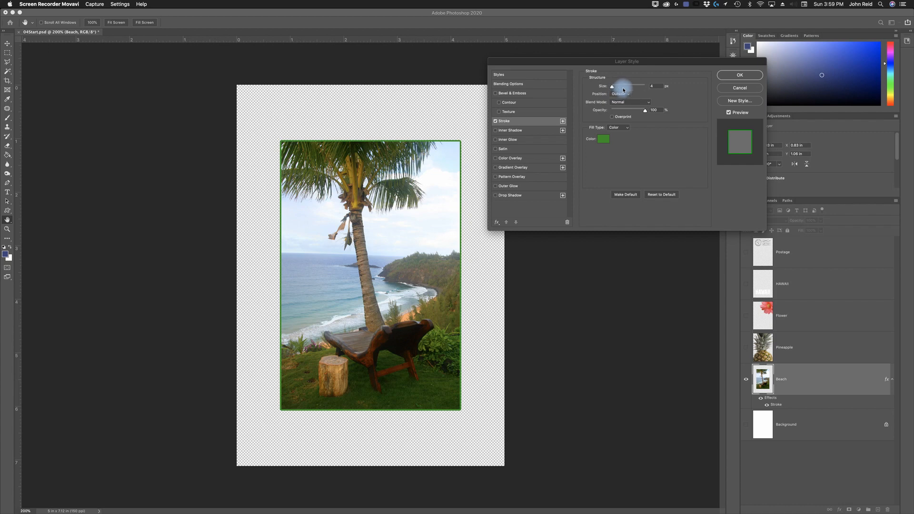
left_click(655, 86)
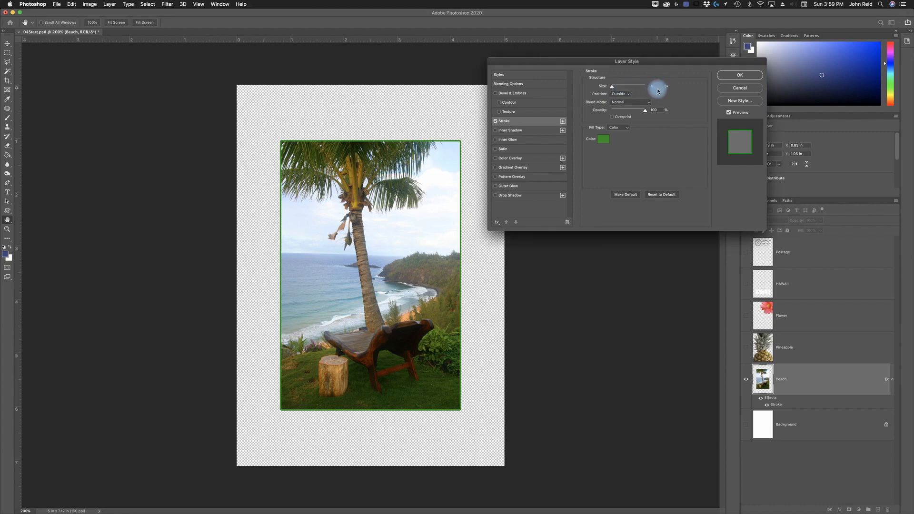
type("0")
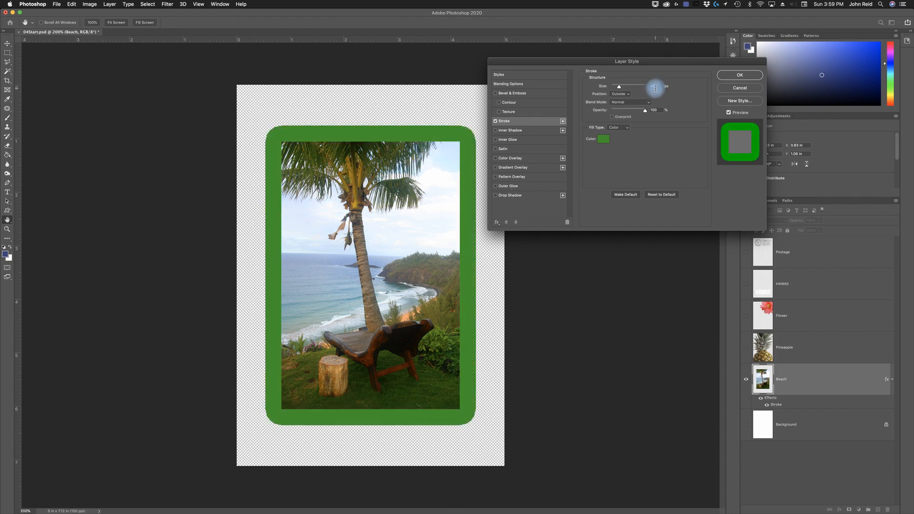
key("BackSpace")
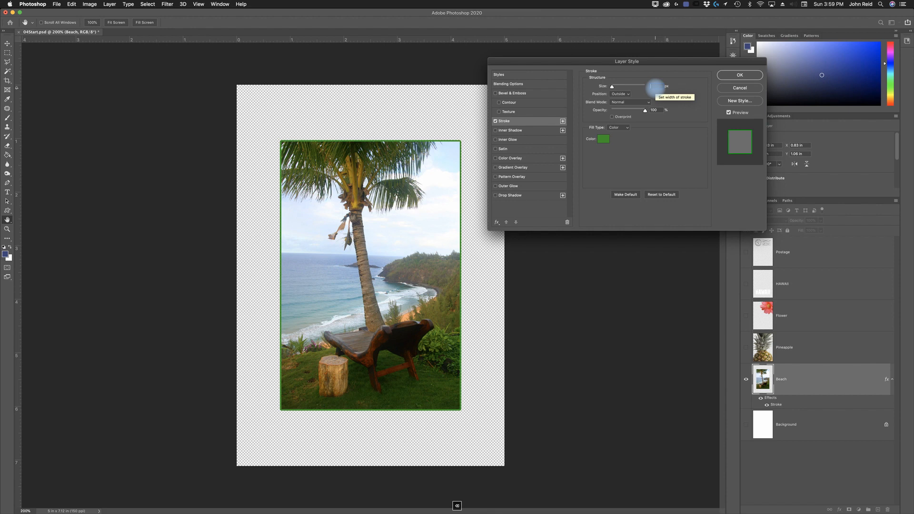
type("5")
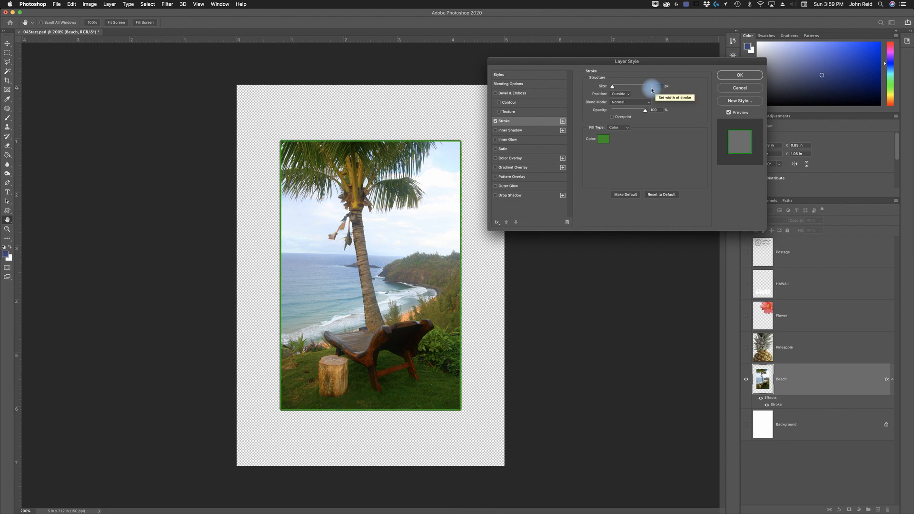
Set the Beach stroke's position to Inside.
left_click(628, 94)
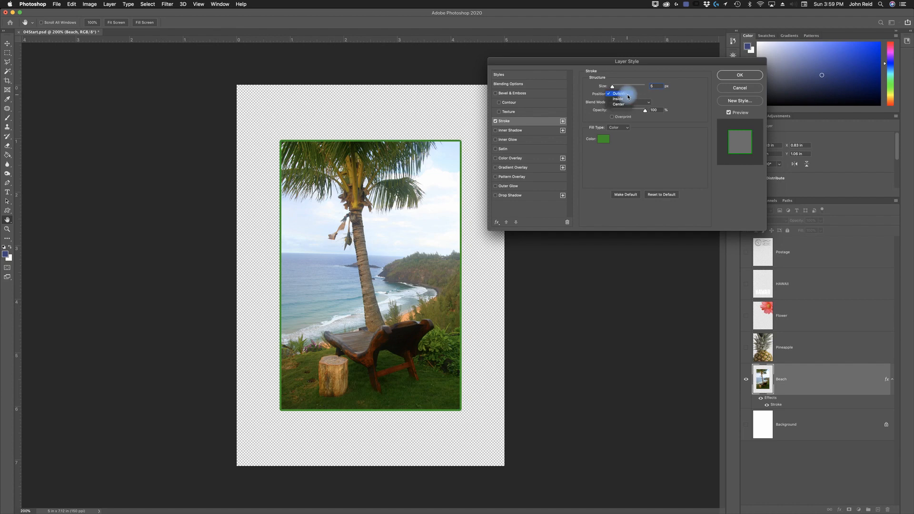
left_click(625, 101)
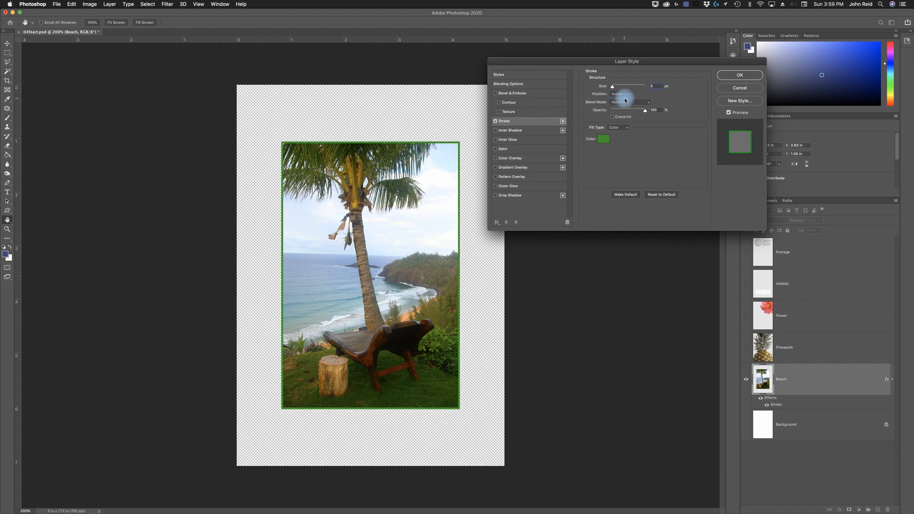
left_click(277, 133)
left_click(650, 103)
left_click(636, 103)
Change the stroke colour to white (#fefffe) and apply the layer style to Beach.
left_click(604, 139)
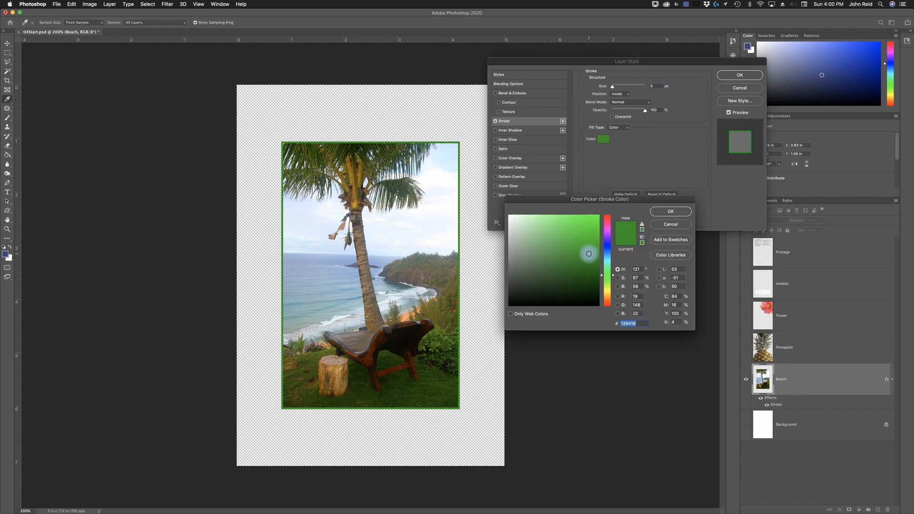
left_click(510, 217)
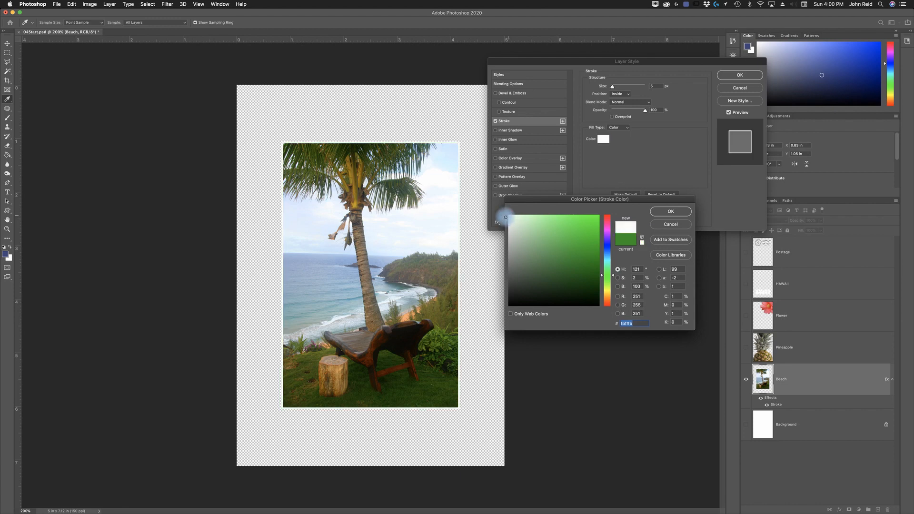
left_click_drag(506, 218, 509, 213)
left_click(672, 212)
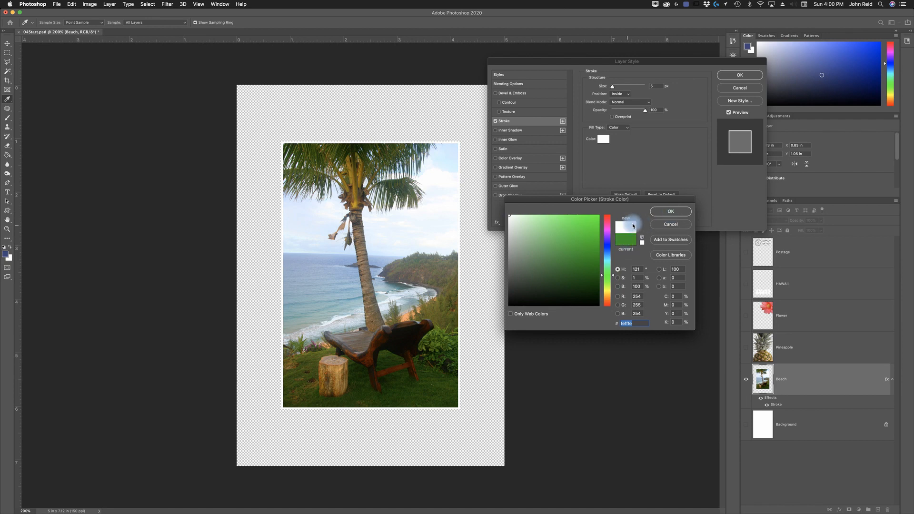
left_click(680, 213)
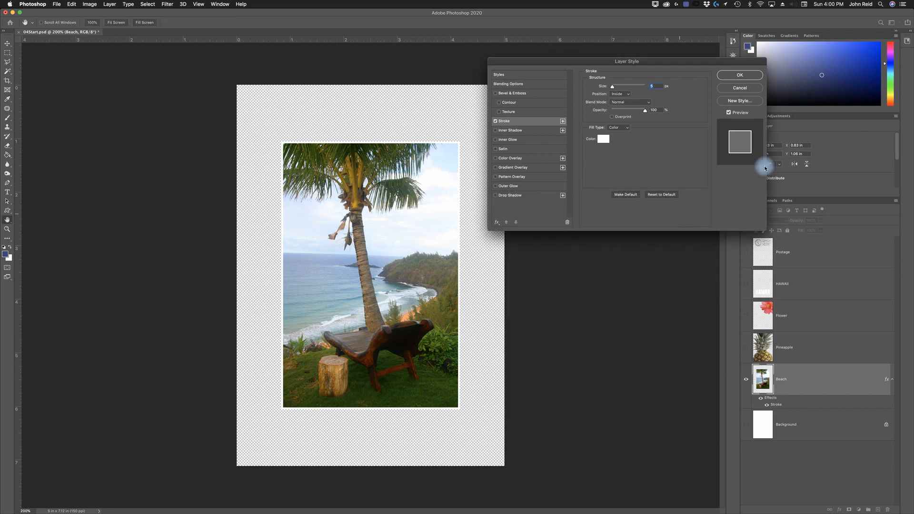
left_click(736, 75)
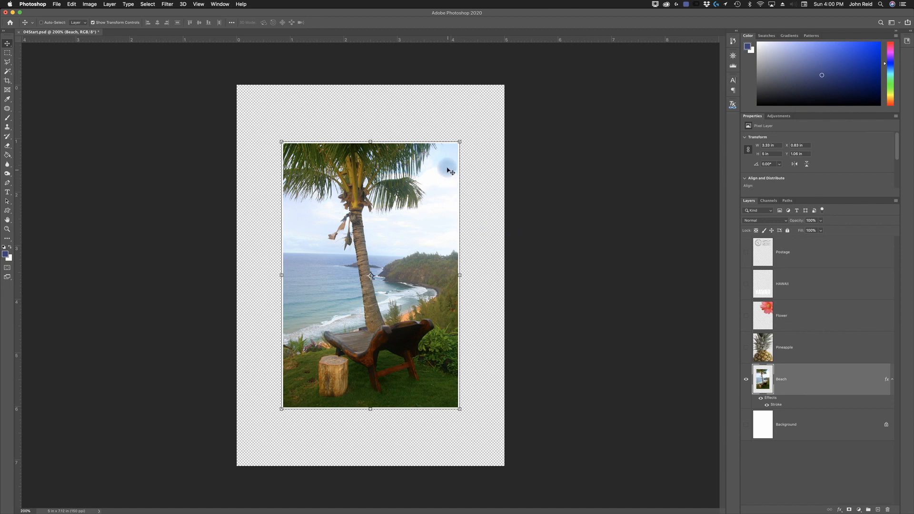
Make all the layers visible, and move the Beach layer between the Flower and Pineapple layers.
left_click(747, 381, "alt")
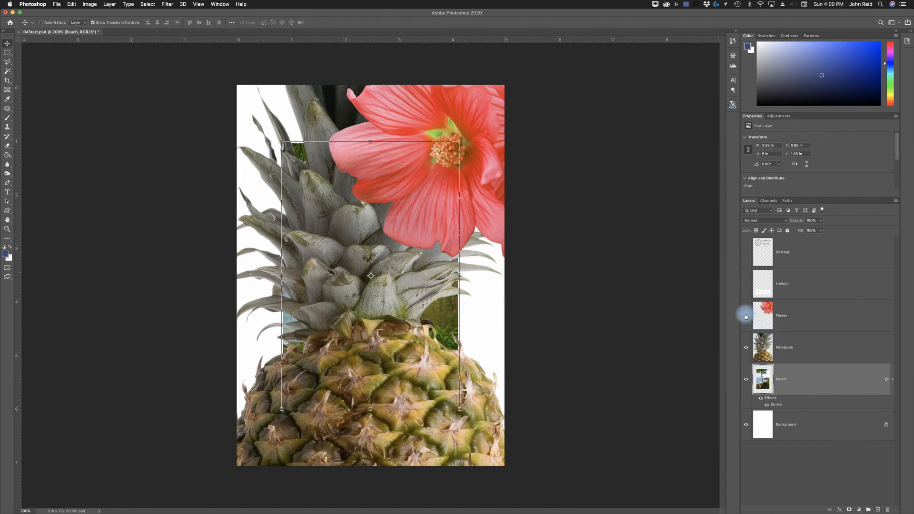
left_click(747, 316)
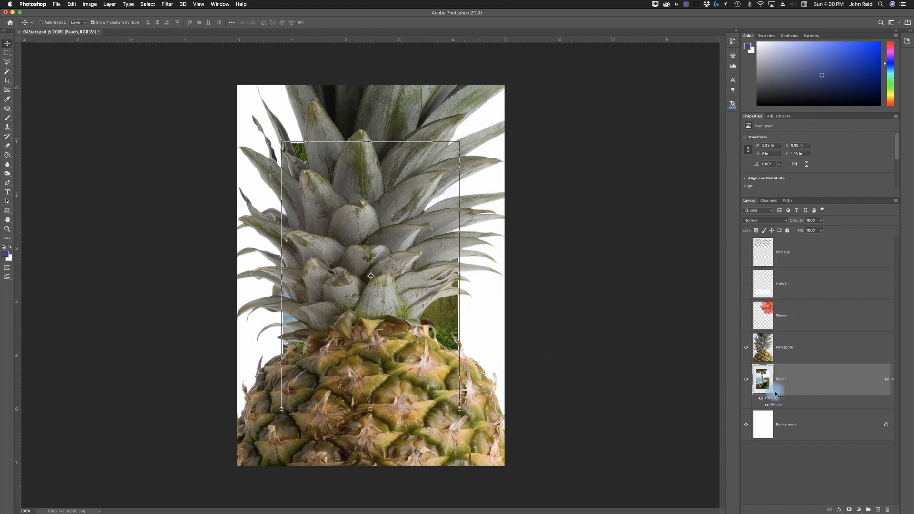
left_click_drag(777, 394, 895, 505)
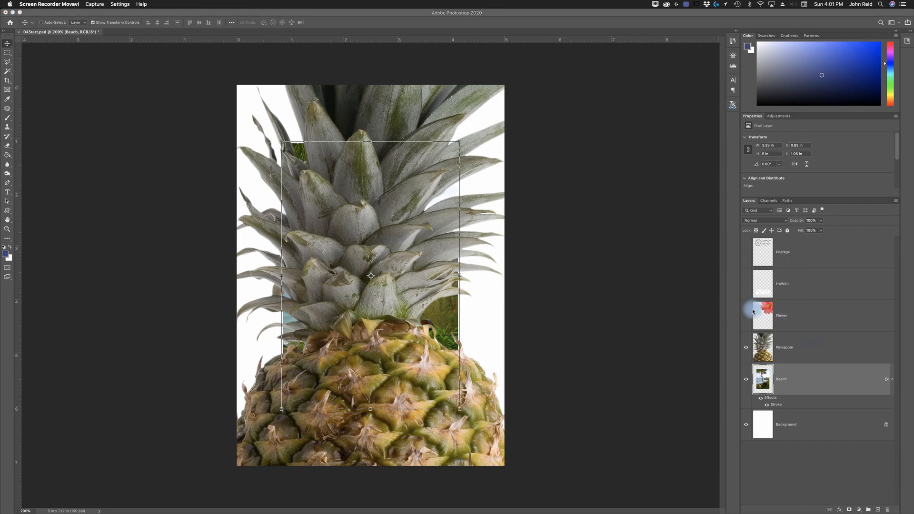
left_click_drag(747, 318, 746, 255)
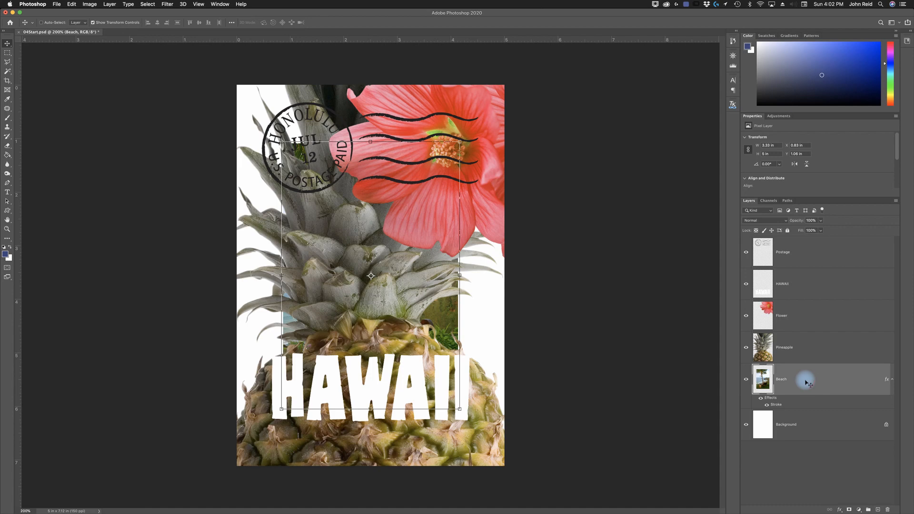
left_click_drag(805, 384, 806, 330)
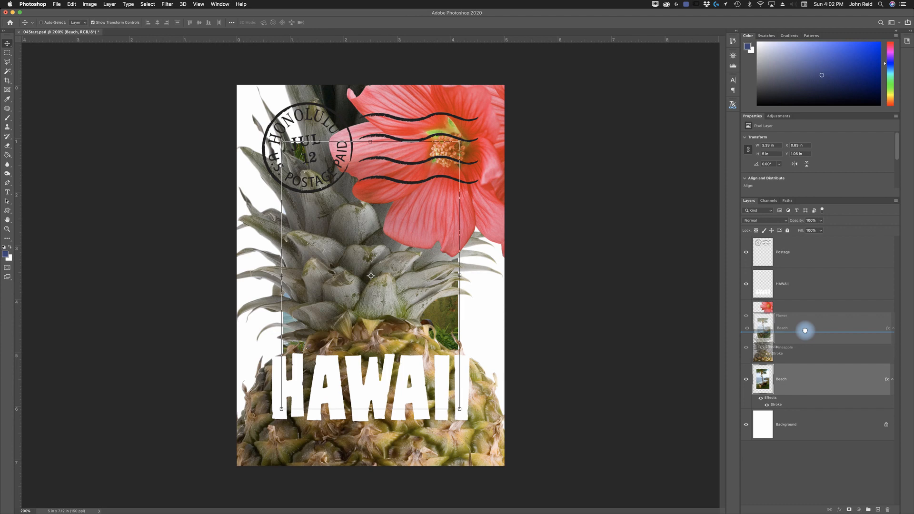
left_click_drag(805, 331, 806, 331)
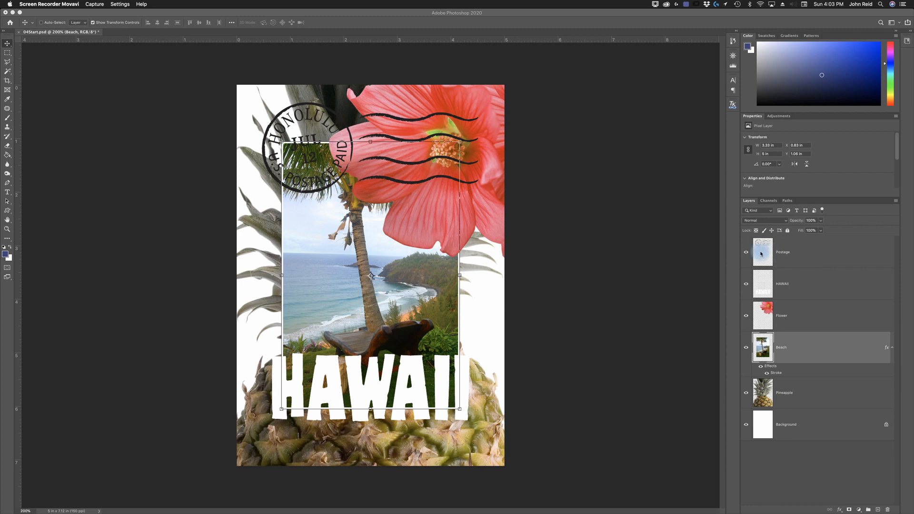
Set the opacity of the Postage layer to 25%.
left_click(806, 256)
left_click(809, 255)
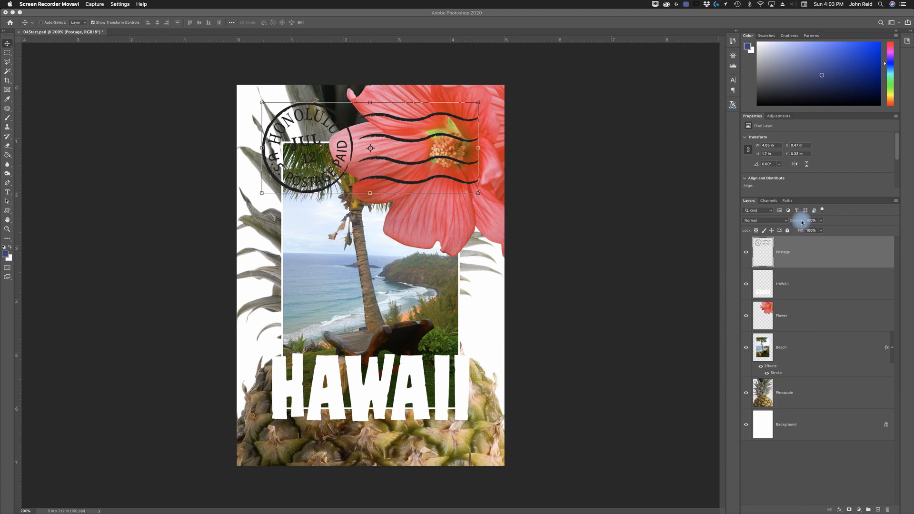
left_click(804, 222)
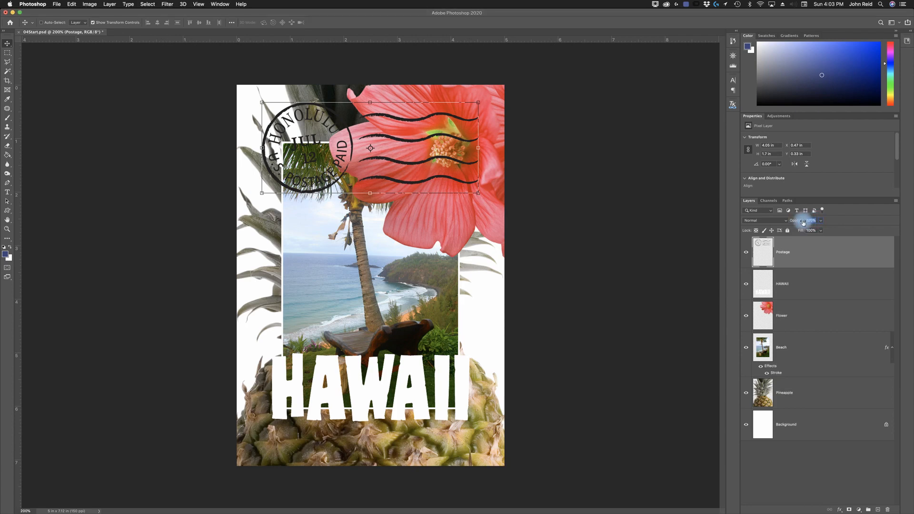
left_click(811, 220)
left_click(799, 222)
mouse_move(797, 222)
left_mouse_down()
mouse_move(766, 222)
mouse_move(805, 222)
left_mouse_up()
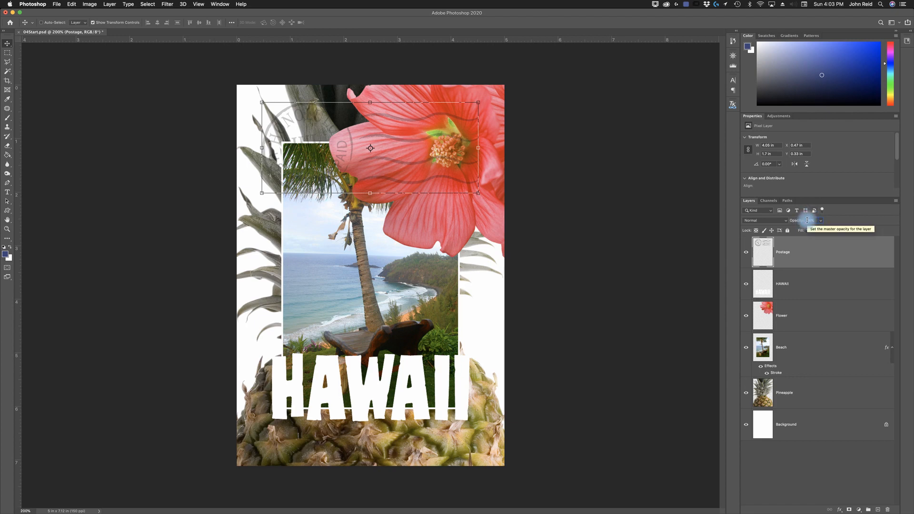
type("5")
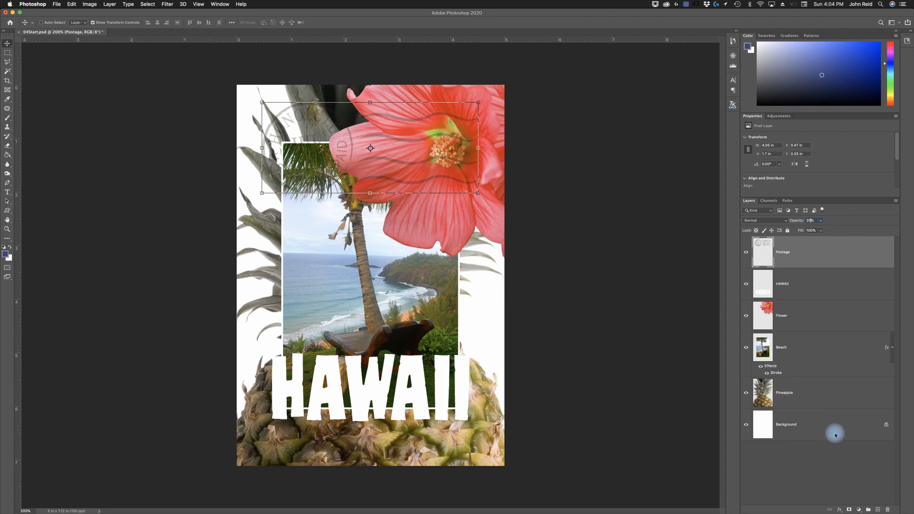
Hide the Postage, HAWAII, Flower and Beach layers, leaving Pineapple and Background visible.
left_click(877, 508)
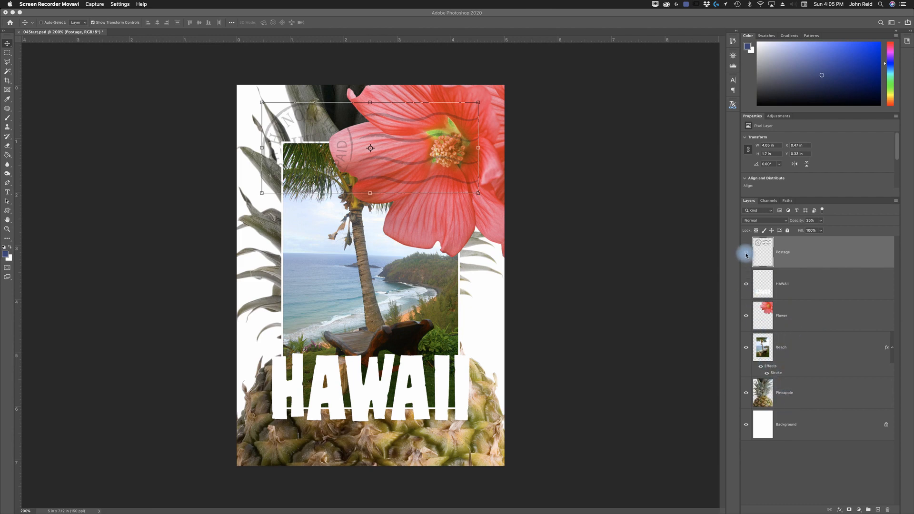
left_click_drag(747, 256, 748, 353)
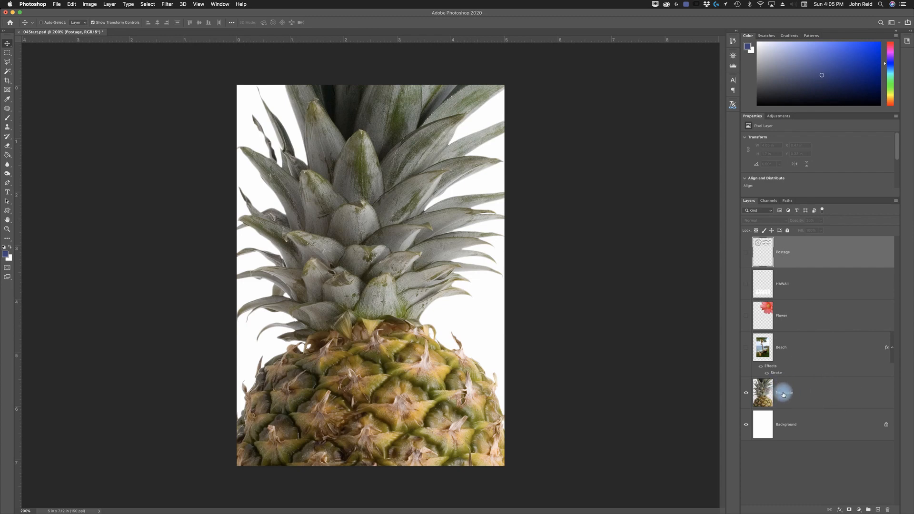
Duplicate the Pineapple layer as Pineapple copy and set the copy's blending mode to Overlay.
right_click(837, 395)
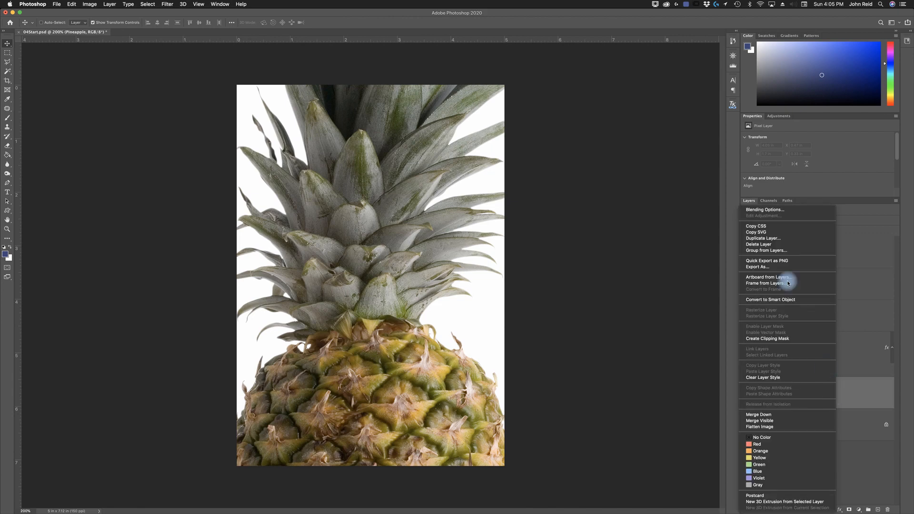
left_click(764, 238)
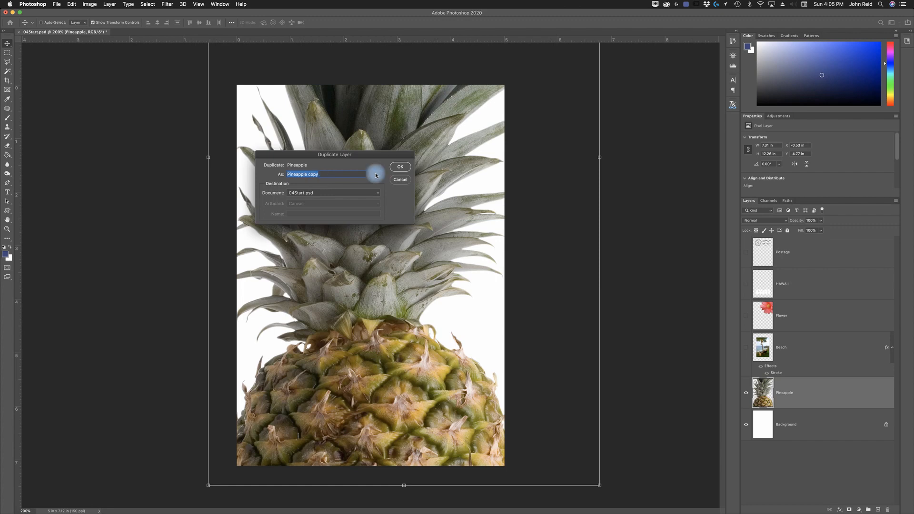
left_click(401, 168)
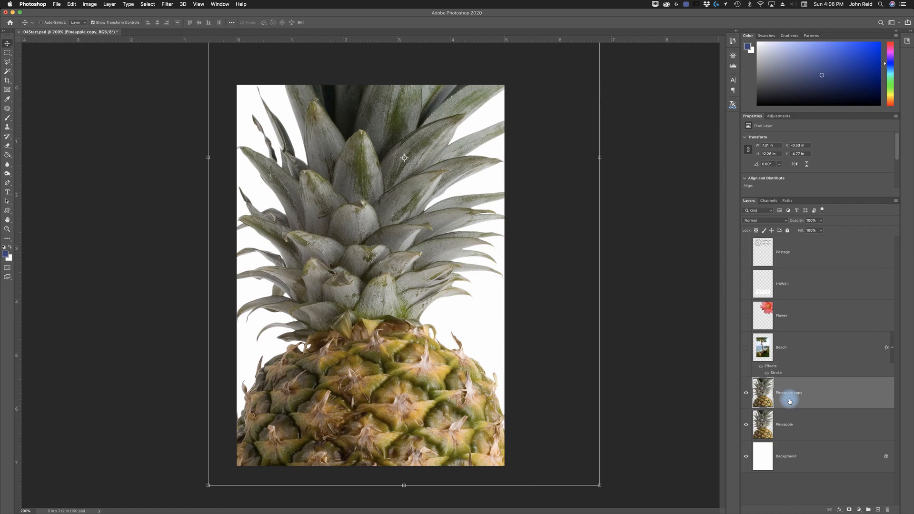
left_click(780, 222)
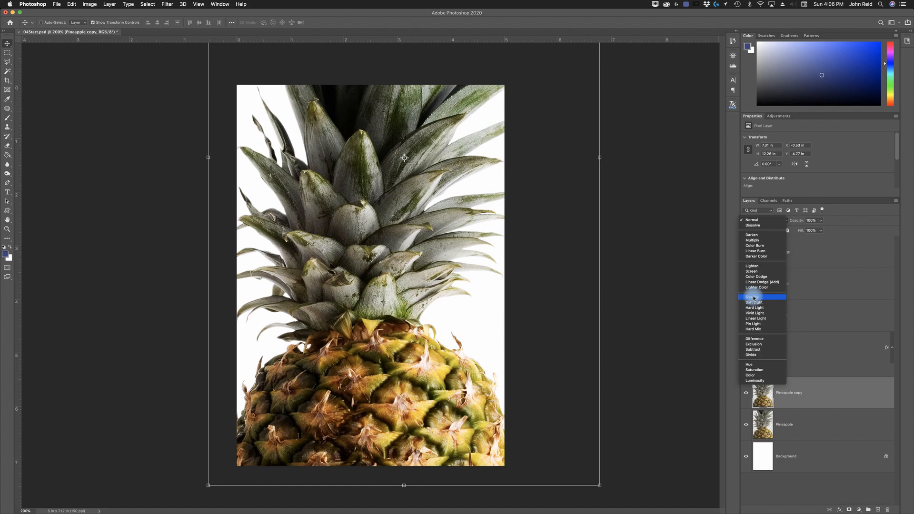
left_click(754, 297)
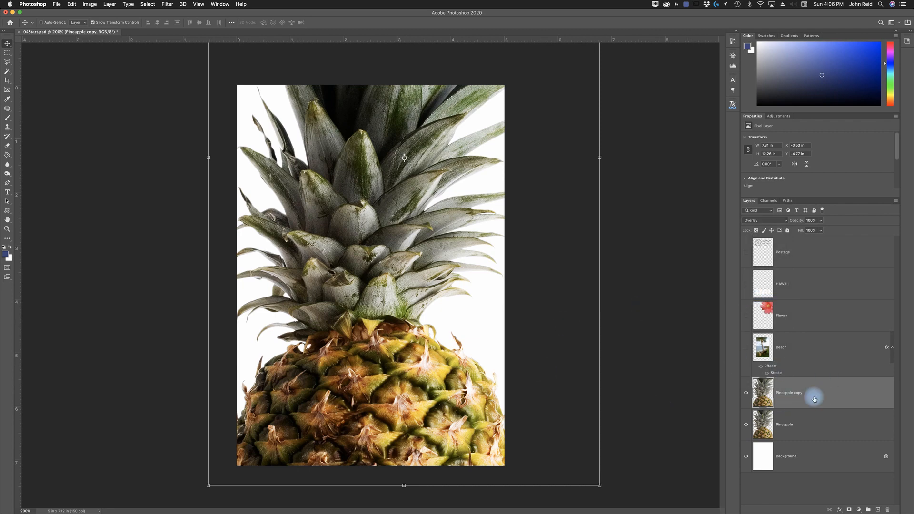
Toggle the visibility of the Pineapple copy layer to compare the image with and without the Overlay blend.
left_click(747, 394)
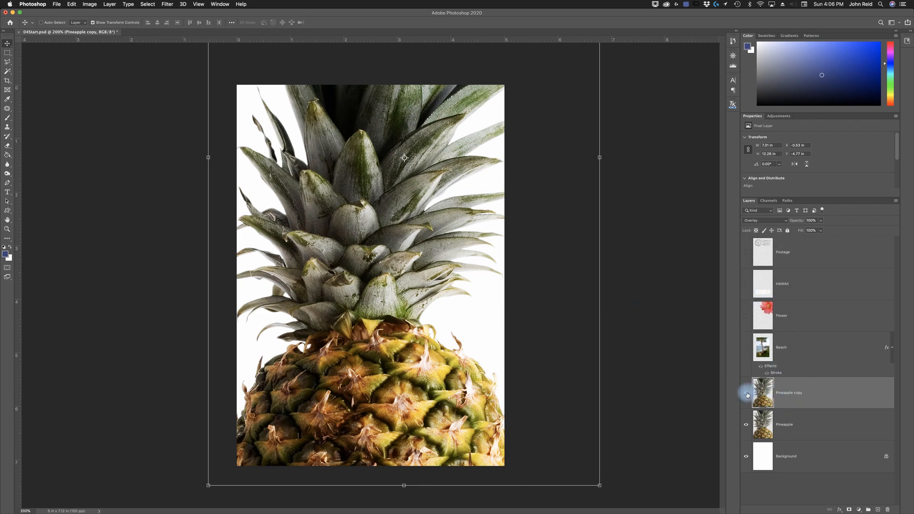
left_click(747, 394)
left_click(747, 395)
left_click(747, 395)
left_click(748, 395)
left_click(747, 394)
left_click(747, 395)
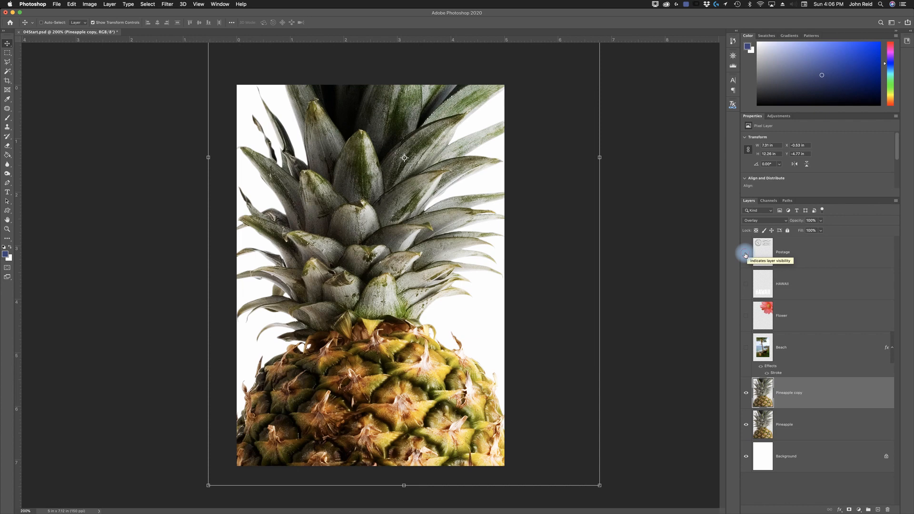
Show the Postage layer and set its blending mode to Multiply.
left_click(746, 255)
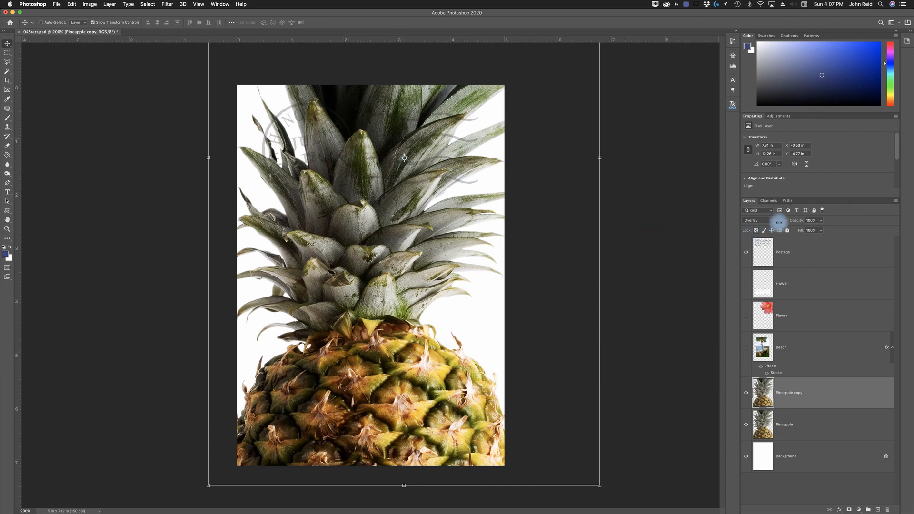
left_click(823, 255)
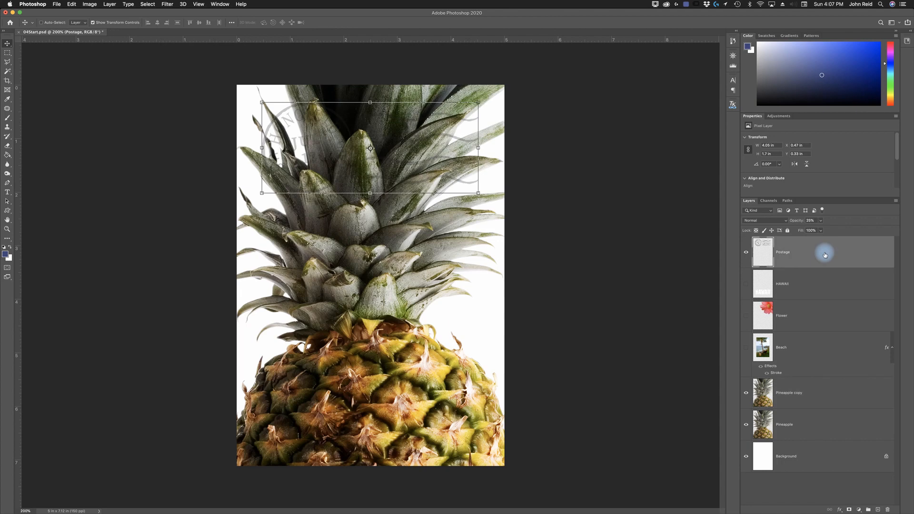
left_click(786, 221)
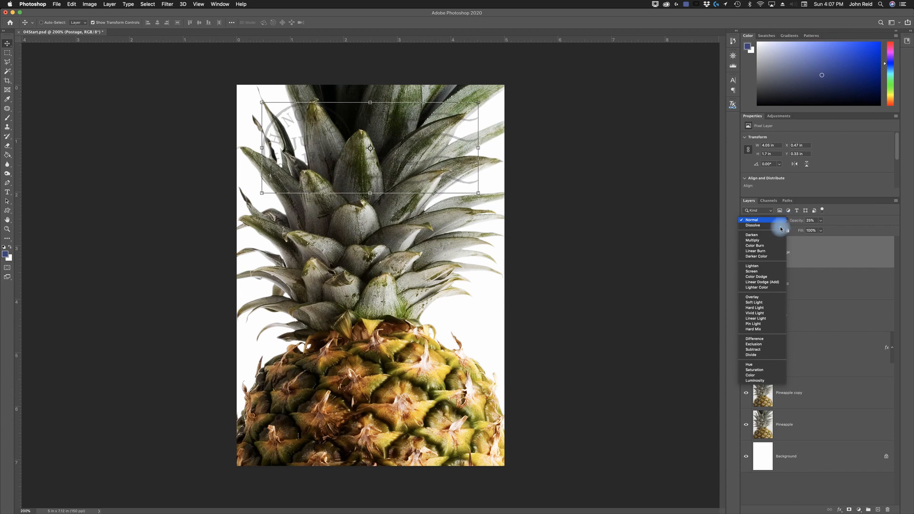
left_click(758, 242)
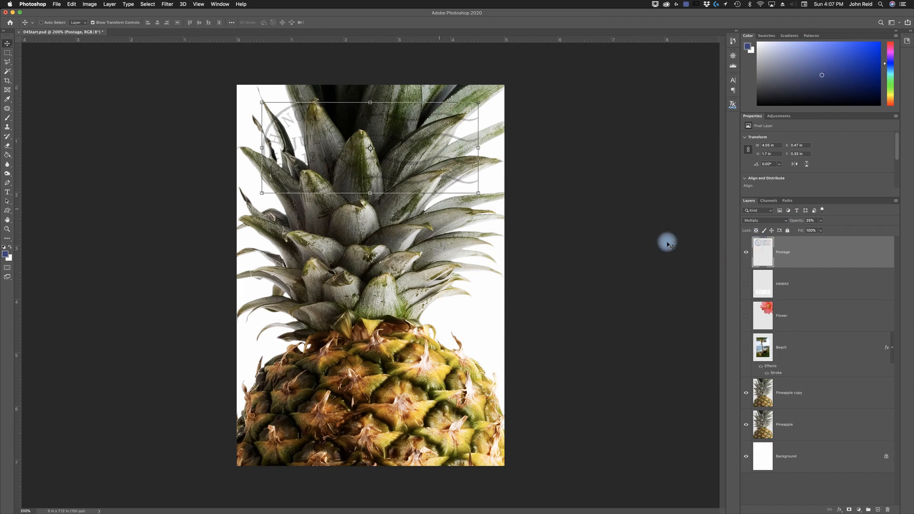
left_click(784, 221)
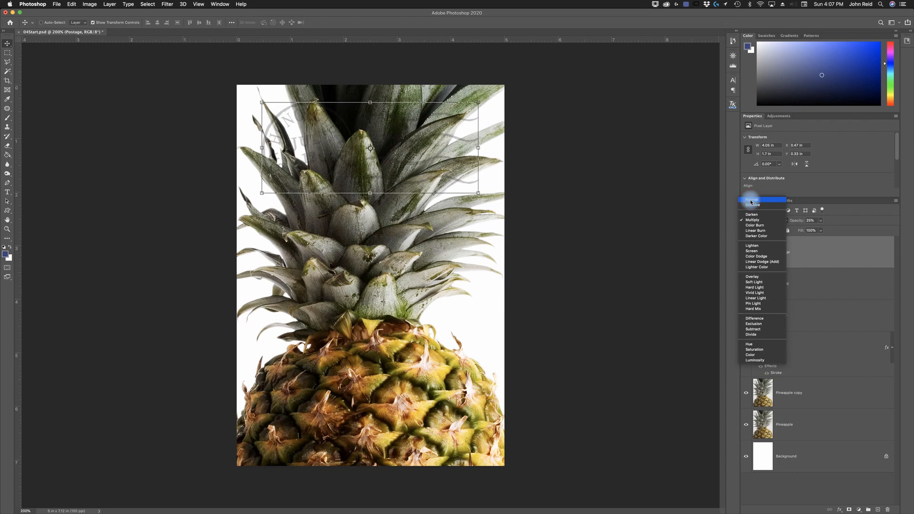
left_click(751, 202)
left_click(786, 222)
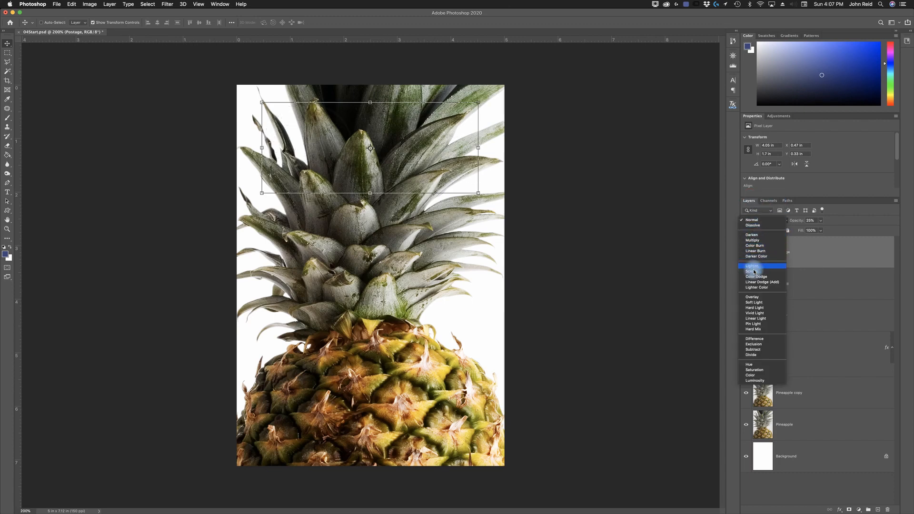
left_click(746, 240)
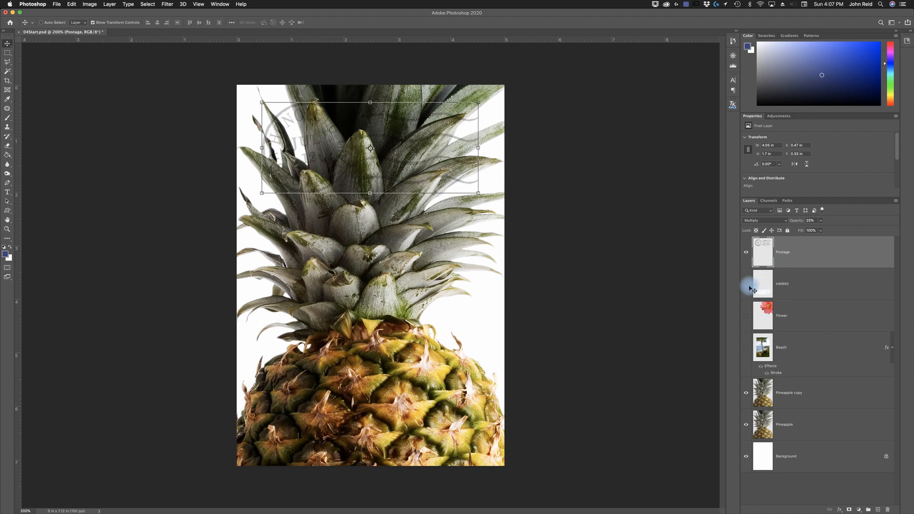
Show the HAWAII, Flower and Beach layers, and compare the artwork with and without the Flower layer.
left_click_drag(745, 298, 746, 350)
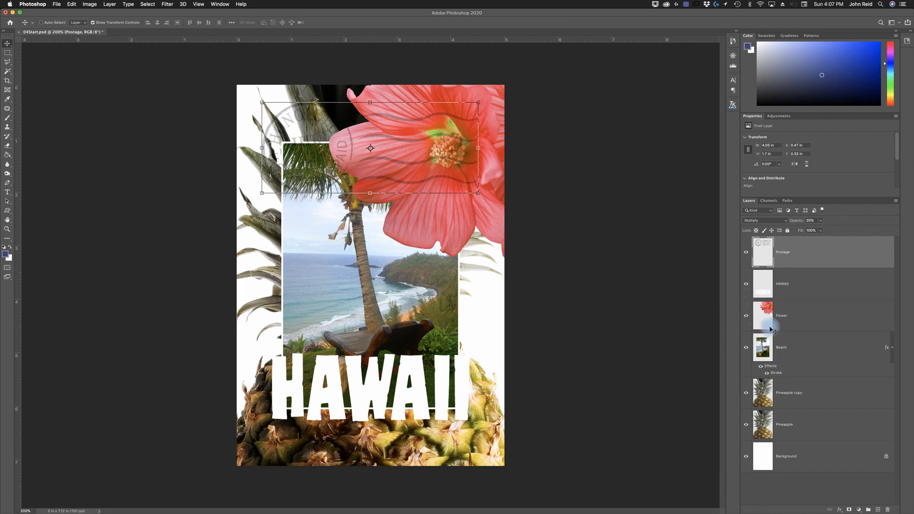
left_click(746, 318)
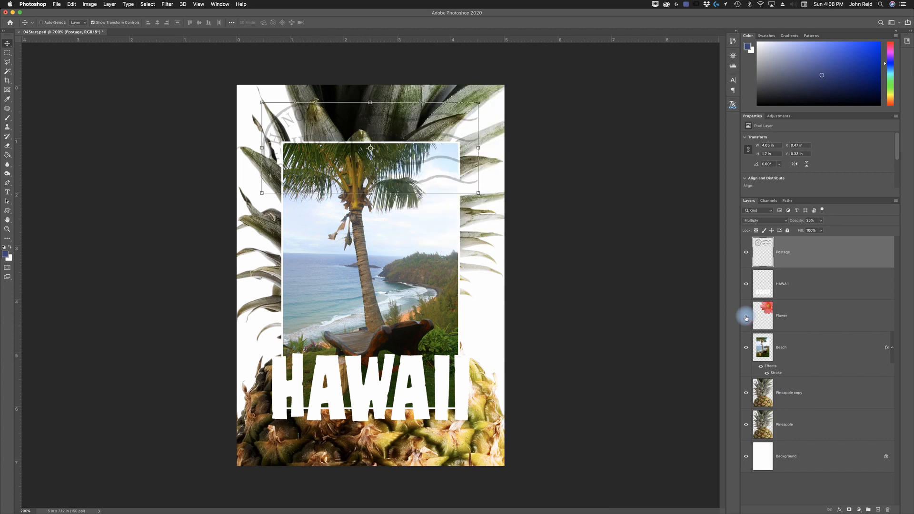
left_click(747, 318)
left_click(746, 318)
left_click(746, 318)
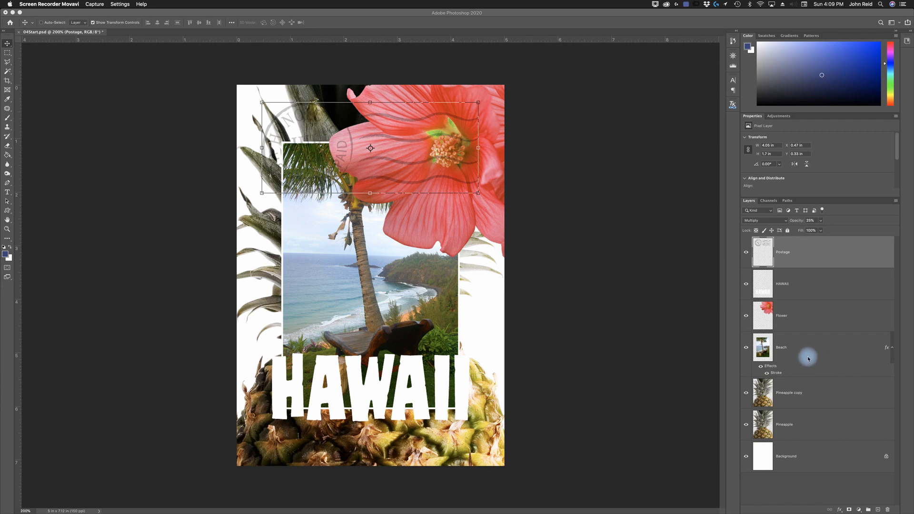
Hide the HAWAII and Flower layers, and scale the Beach layer proportionally to 50% with Free Transform.
left_click(746, 284)
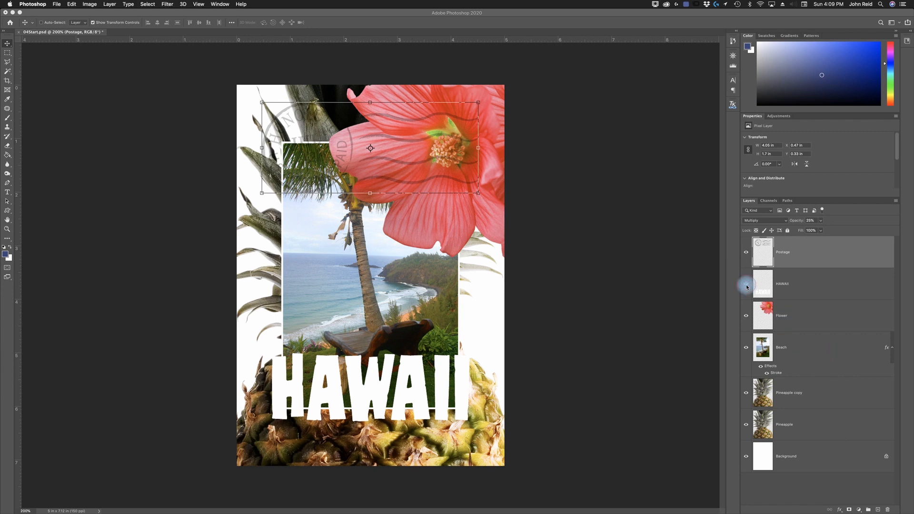
left_click(746, 316)
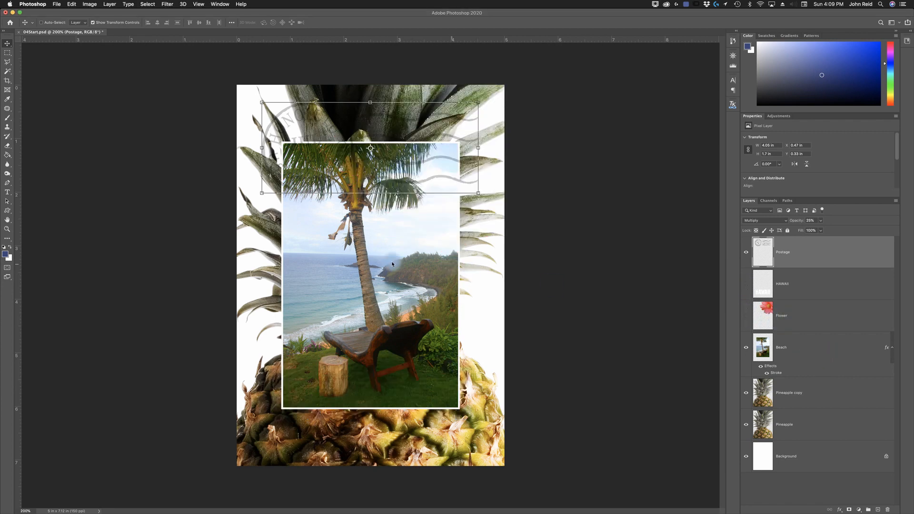
left_click(812, 358)
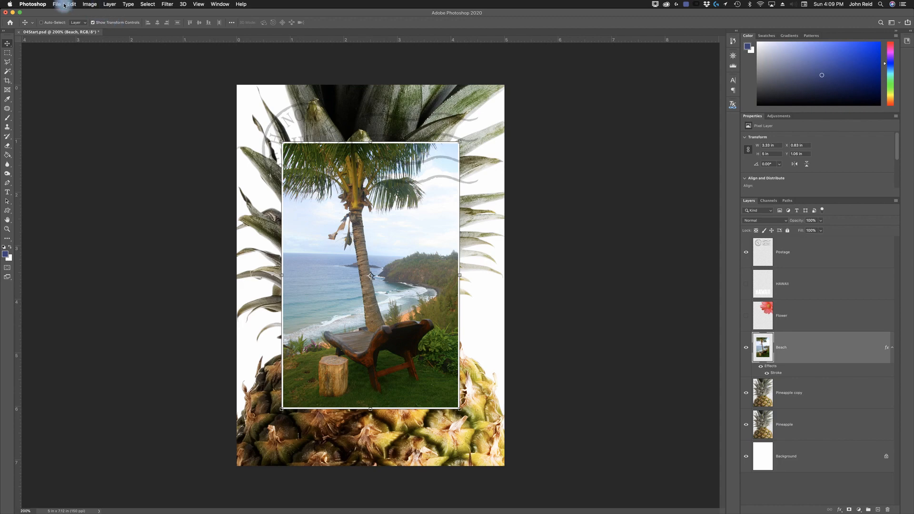
left_click(91, 5)
mouse_move(74, 7)
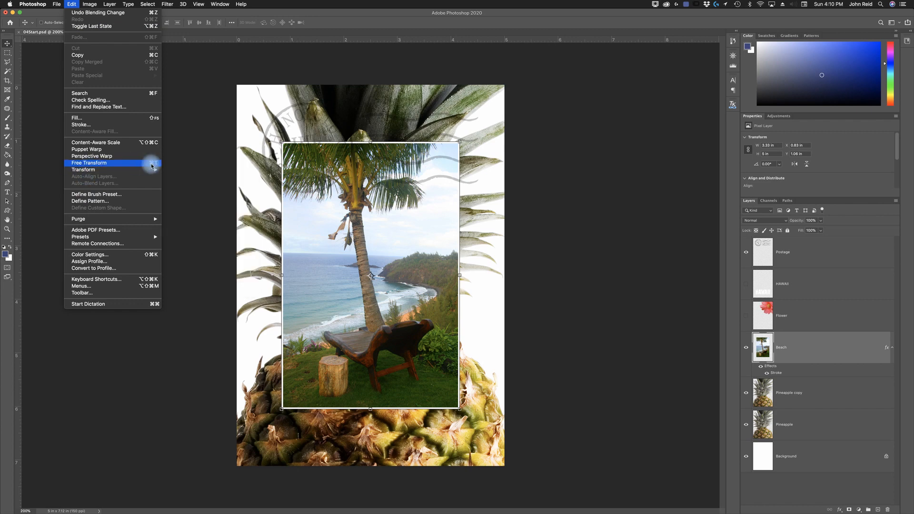
left_click(98, 165)
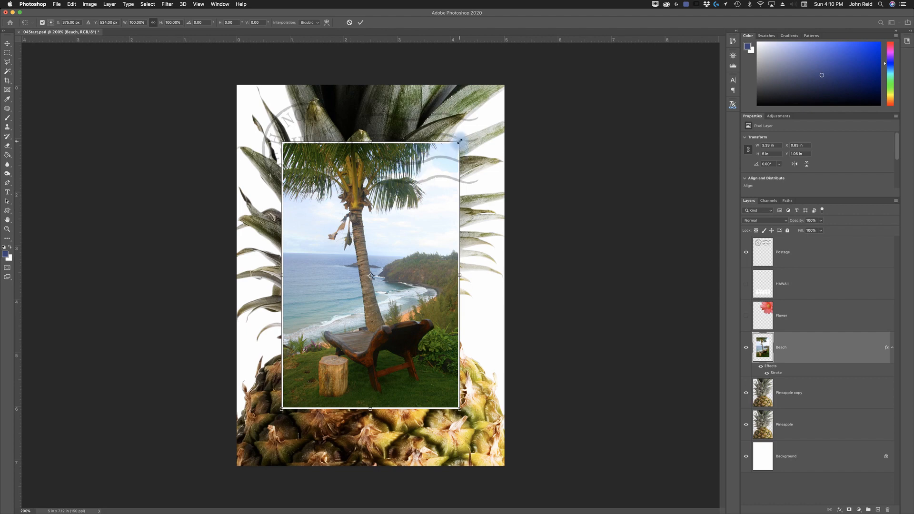
left_click_drag(460, 142, 342, 239)
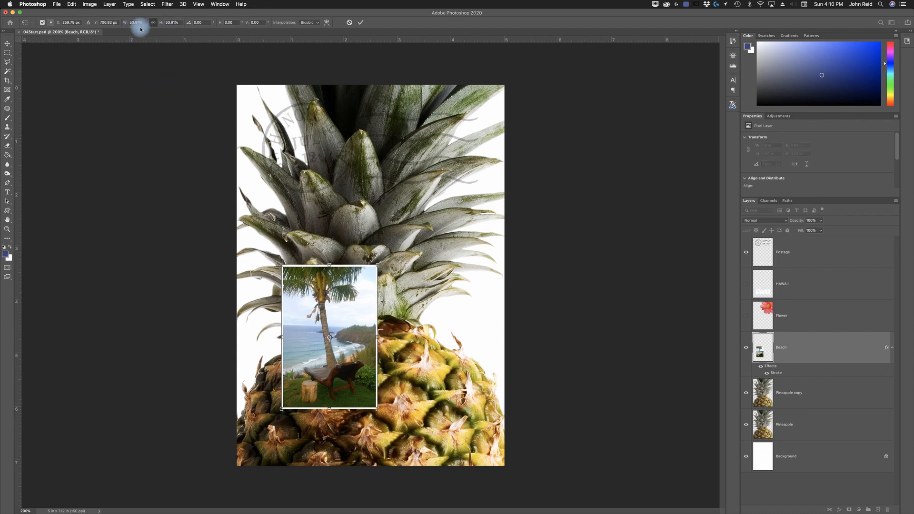
mouse_move(377, 268)
left_mouse_down()
mouse_move(397, 240)
mouse_move(372, 281)
left_mouse_up()
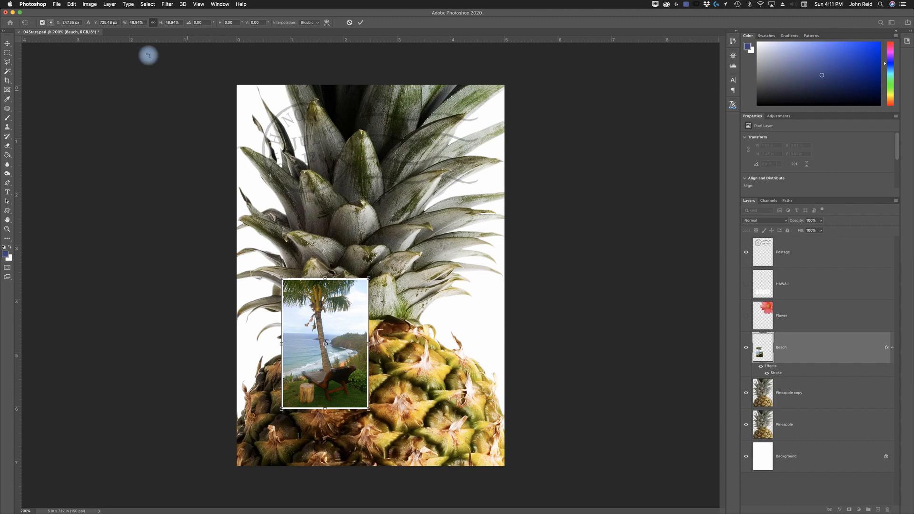
left_click(138, 23)
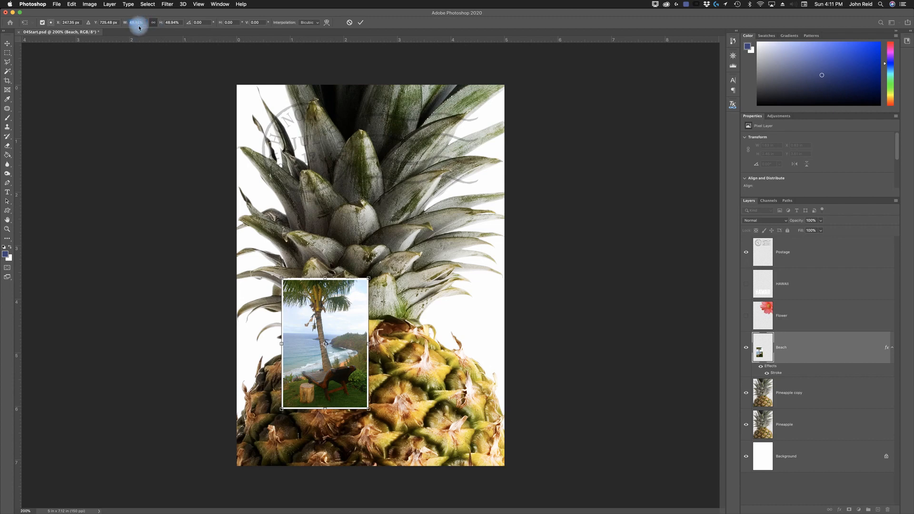
type("50")
key("Return")
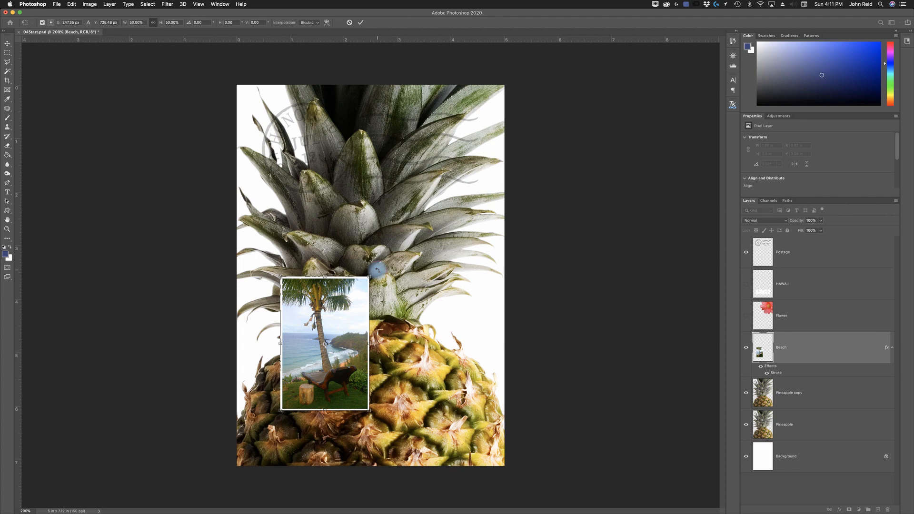
Rotate the Beach layer clockwise and set its rotation angle to 15 degrees.
left_click_drag(378, 272, 393, 288)
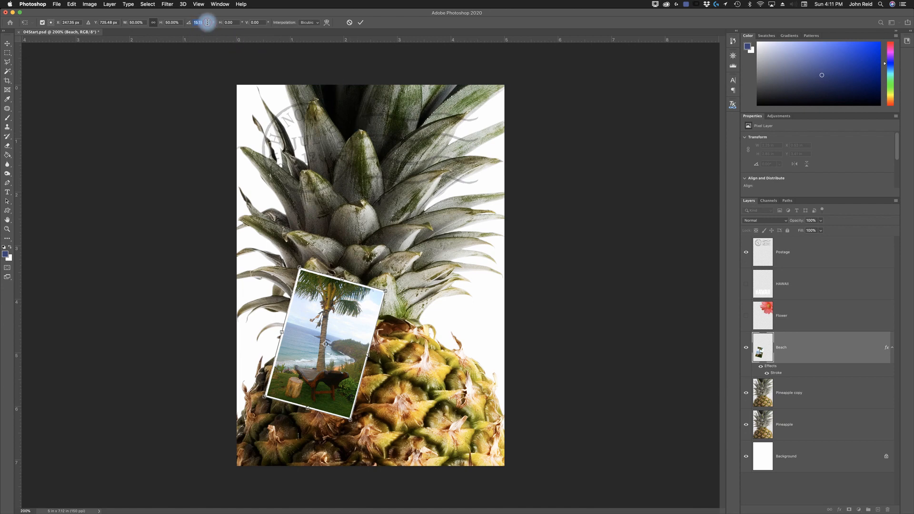
type("15")
key("Return")
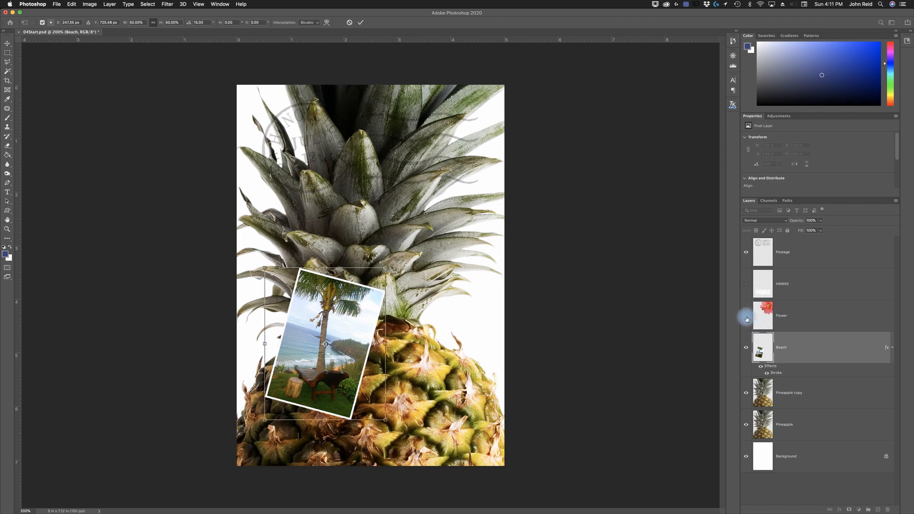
Show the Flower layer and move the Beach photo up so its upper corner tucks behind the flower and postmark.
left_click(747, 319)
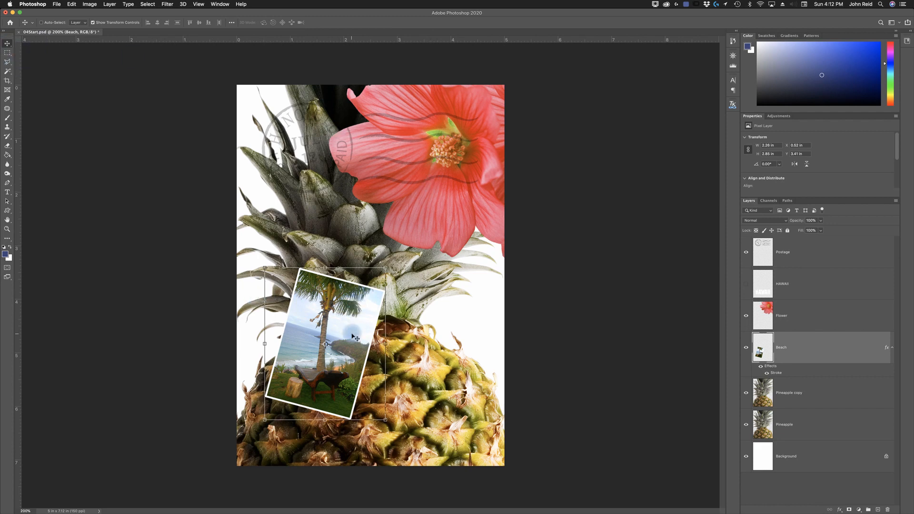
left_click_drag(357, 322, 352, 225)
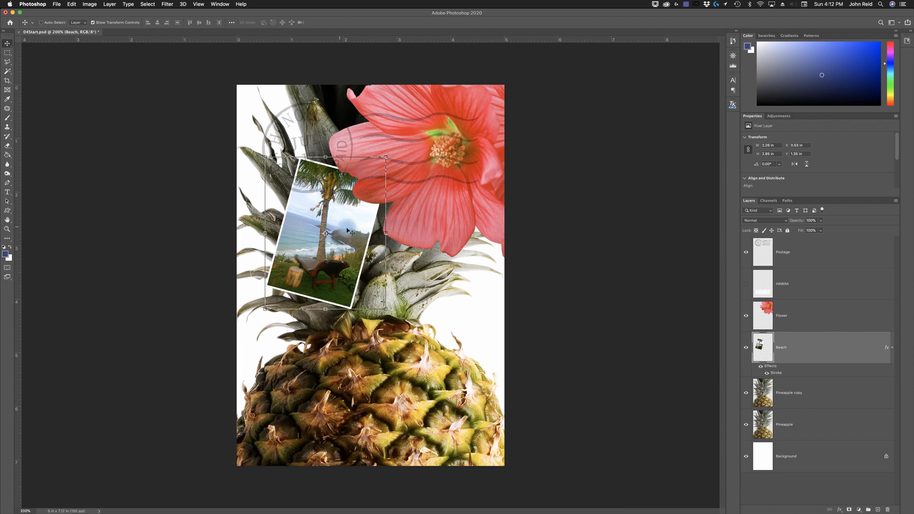
key("Return")
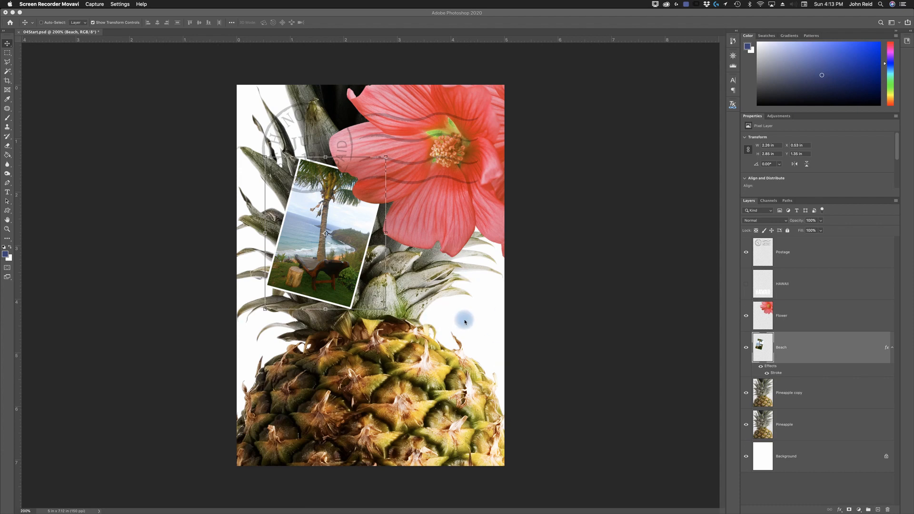
Create a new layer directly above the Background layer and name it Clouds.
left_click(816, 465)
left_click(811, 460)
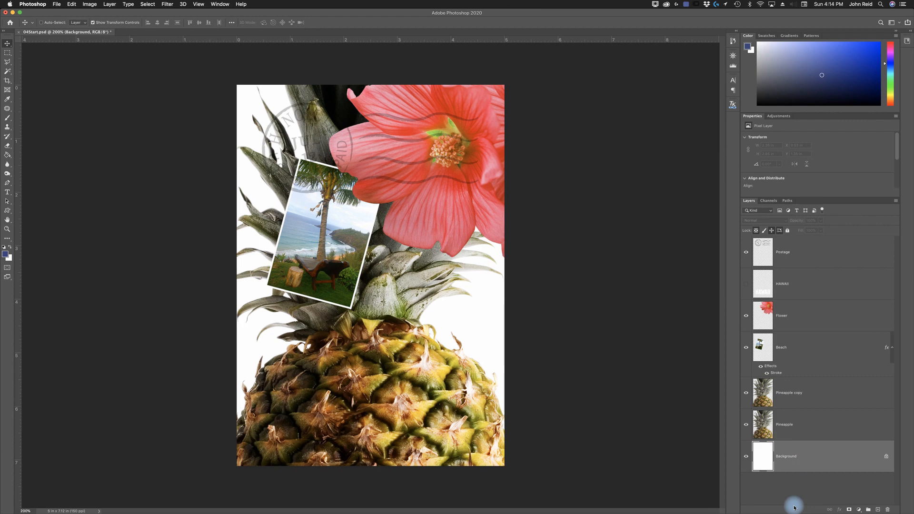
left_click(870, 513)
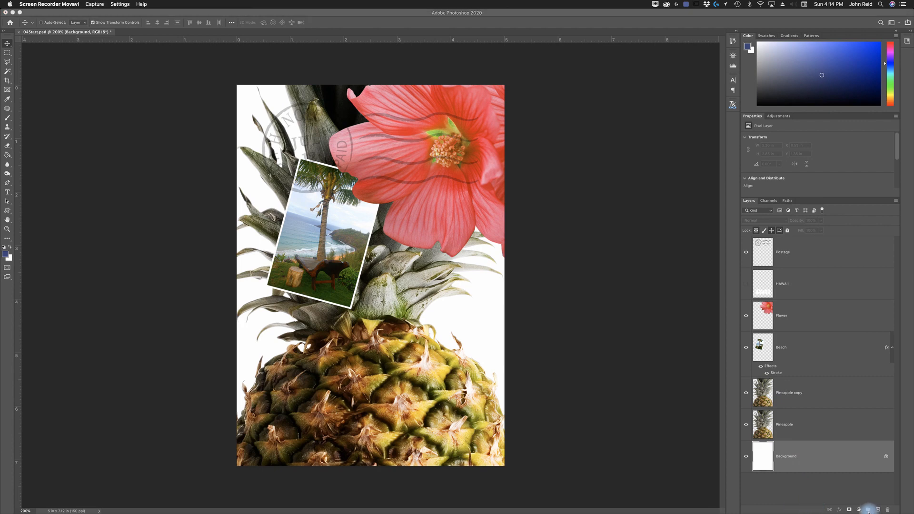
key("shift+super+n")
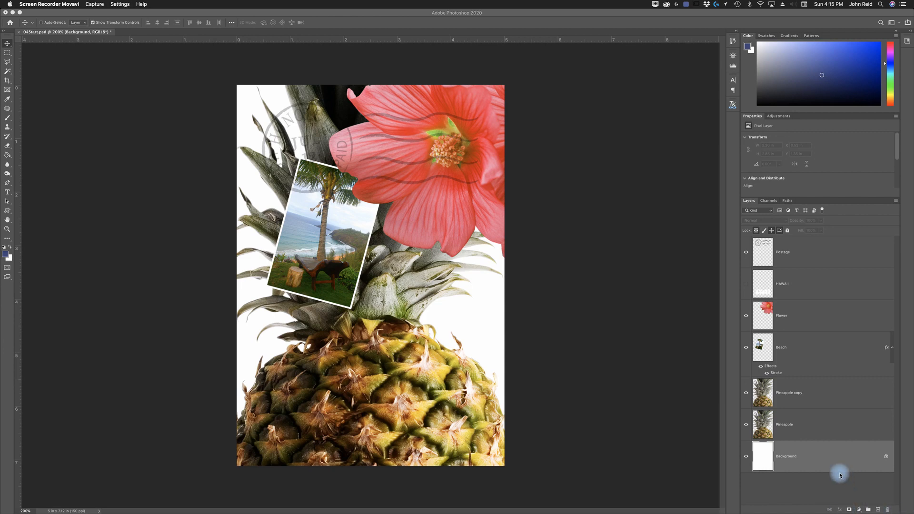
left_click(606, 256)
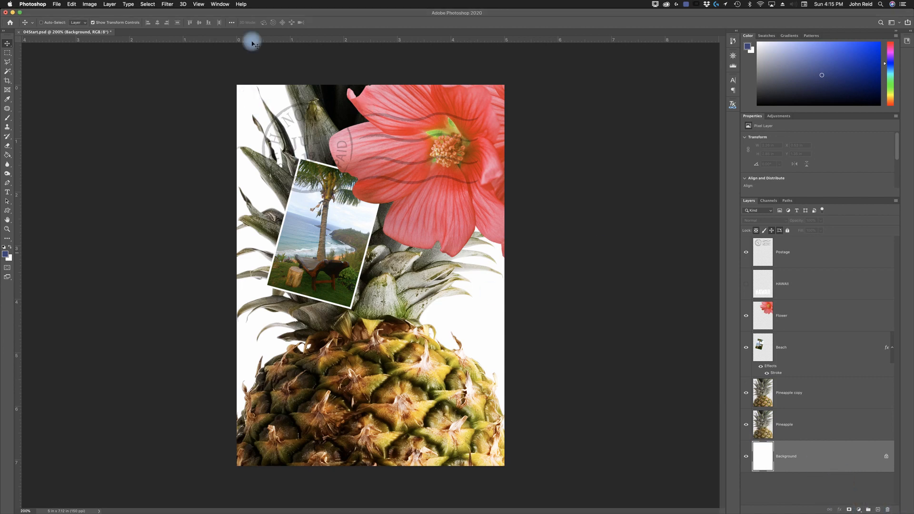
left_click(111, 4)
mouse_move(117, 15)
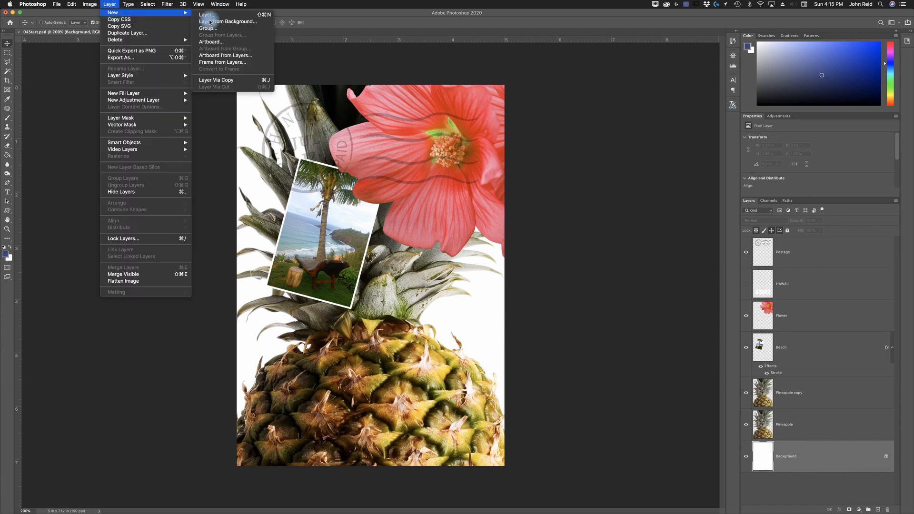
left_click(212, 16)
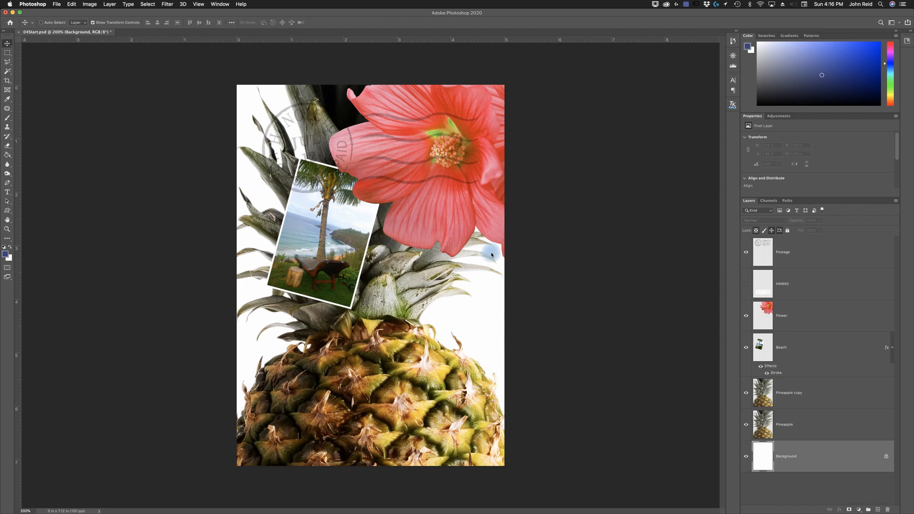
left_click(452, 69)
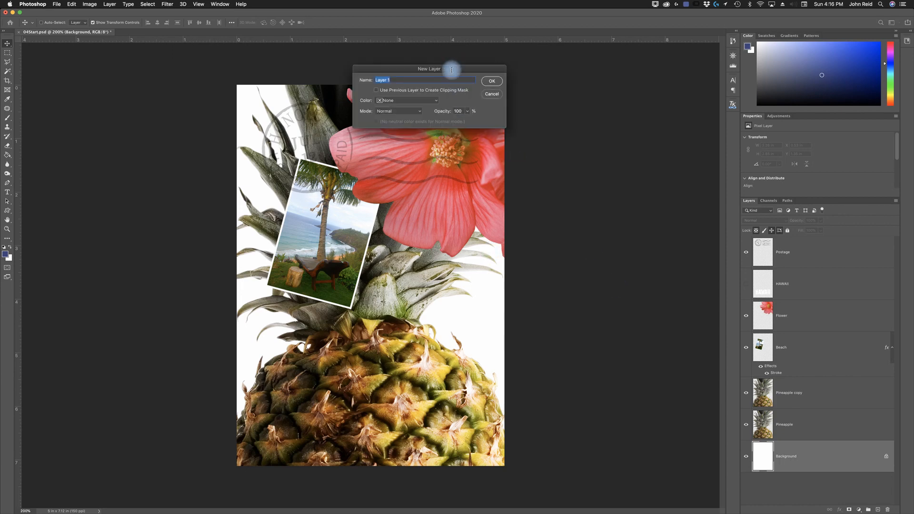
left_click_drag(452, 70, 627, 204)
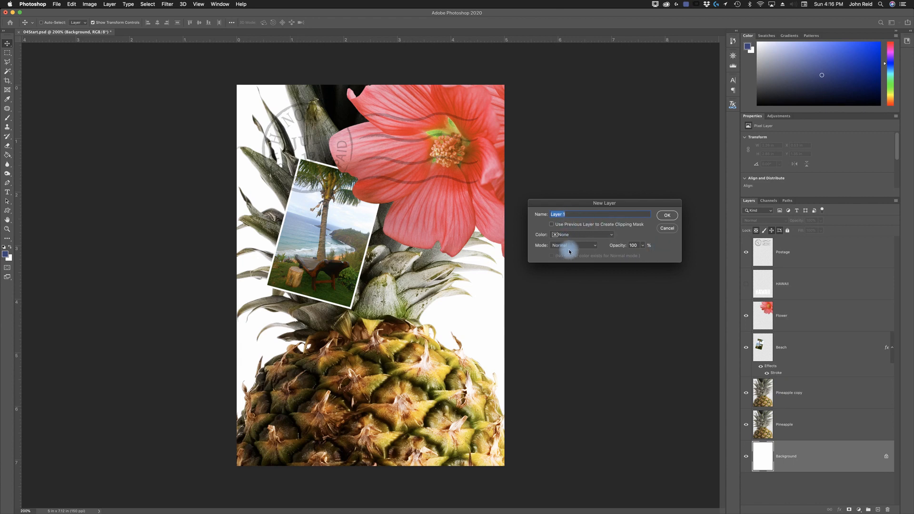
left_click(662, 218)
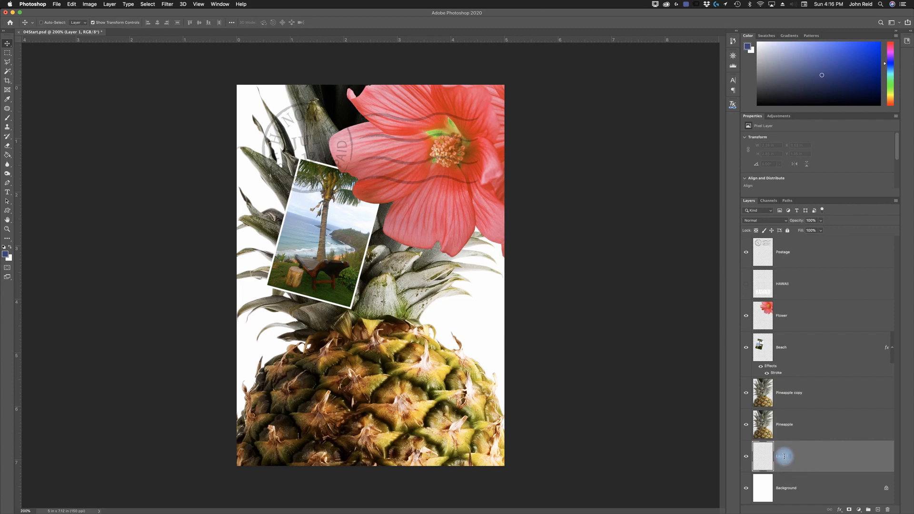
type("L")
type("louds")
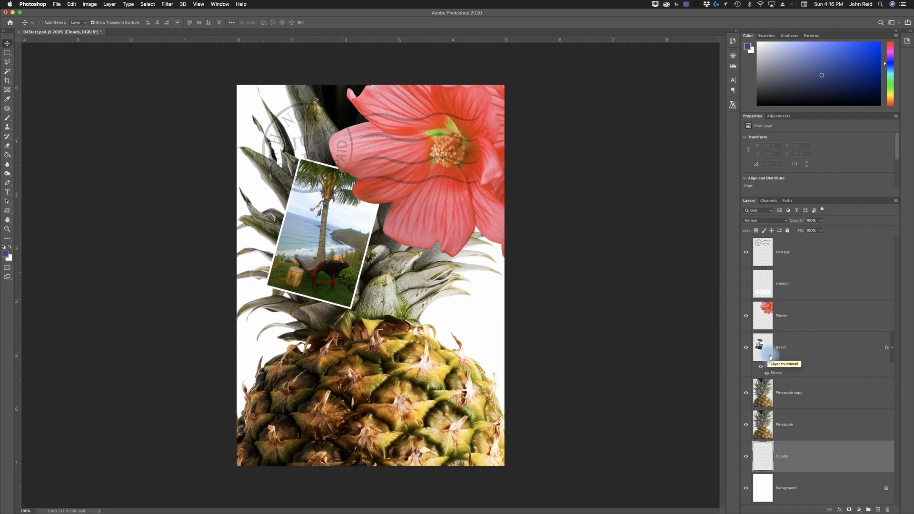
Hide the Postage, Flower, Beach, Pineapple copy and Pineapple layers, and check the Clouds layer with and without the Background layer.
left_click(746, 256)
left_click(747, 320)
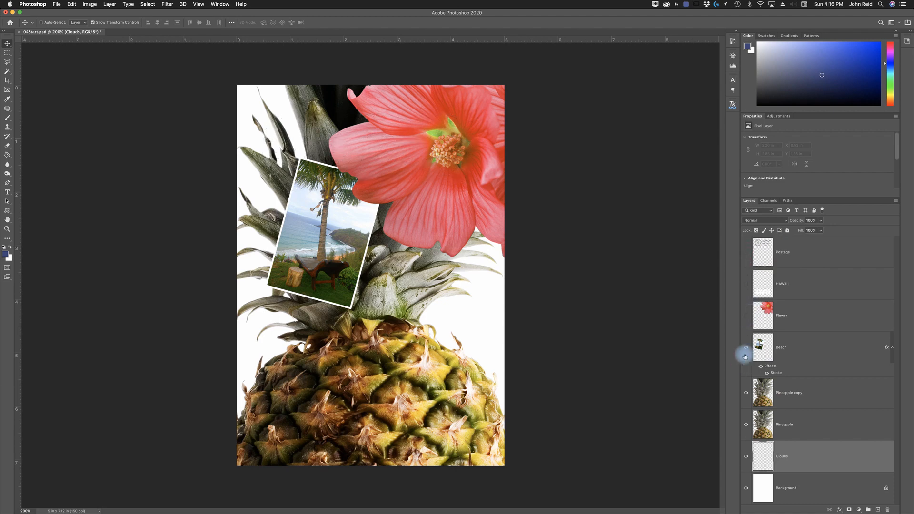
left_click(747, 349)
left_click(746, 393)
left_click(745, 424)
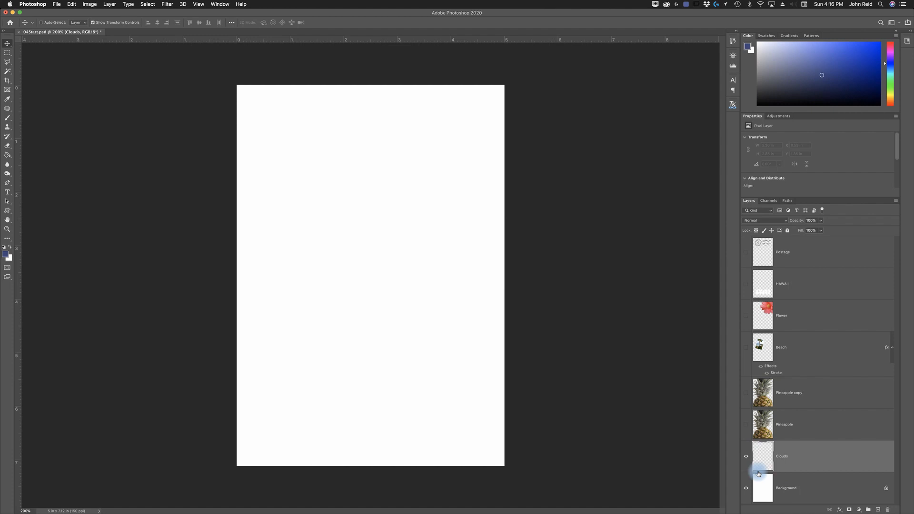
left_click(746, 488)
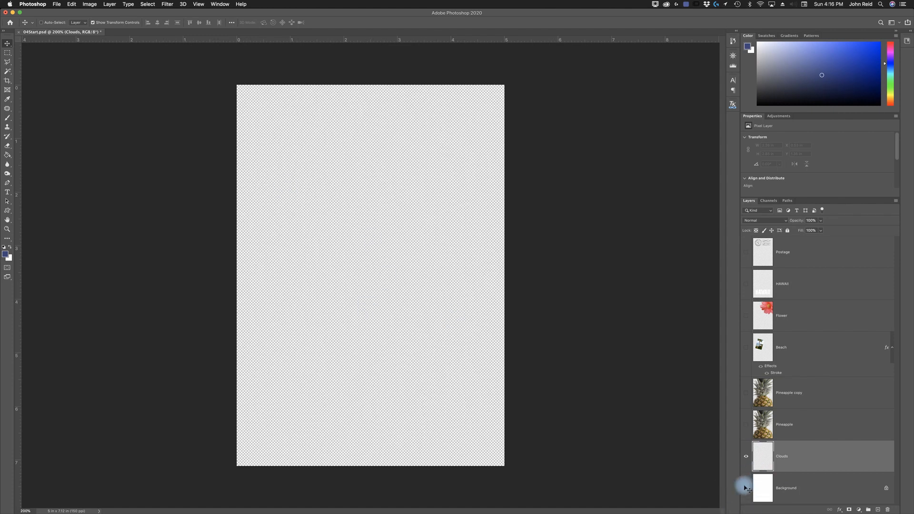
left_click(746, 488)
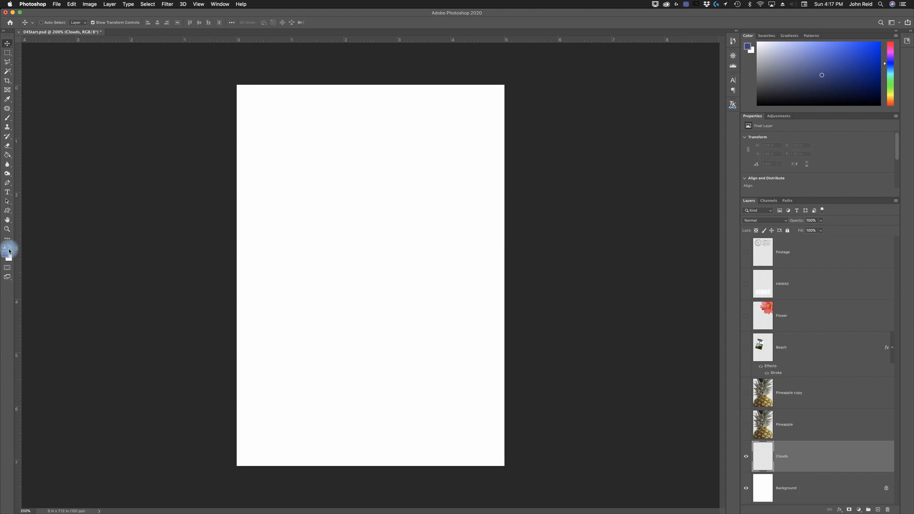
Set the foreground color to RGB 48, 138, 174.
left_click(7, 256)
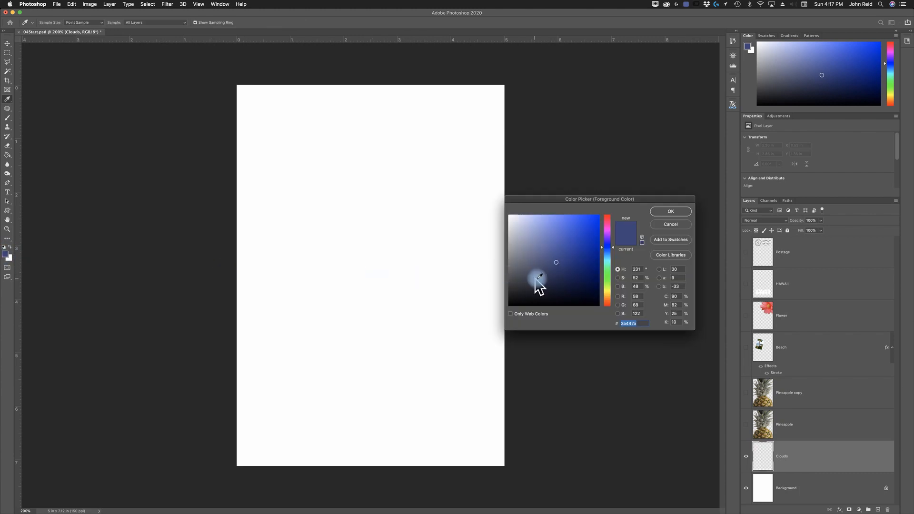
left_click(766, 37)
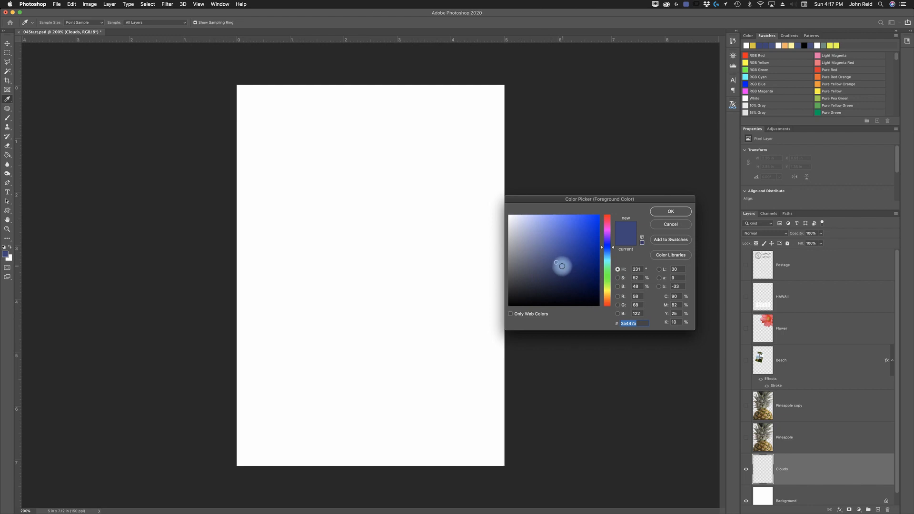
left_click(633, 296)
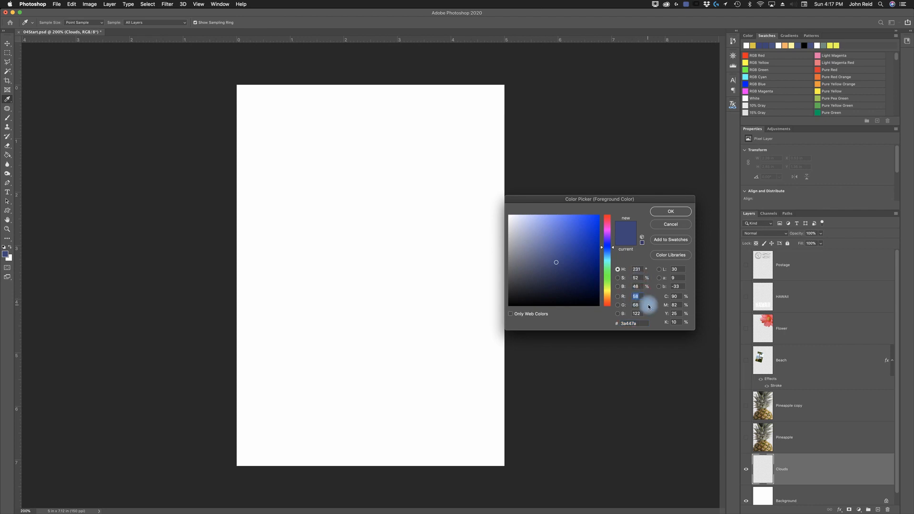
type("48")
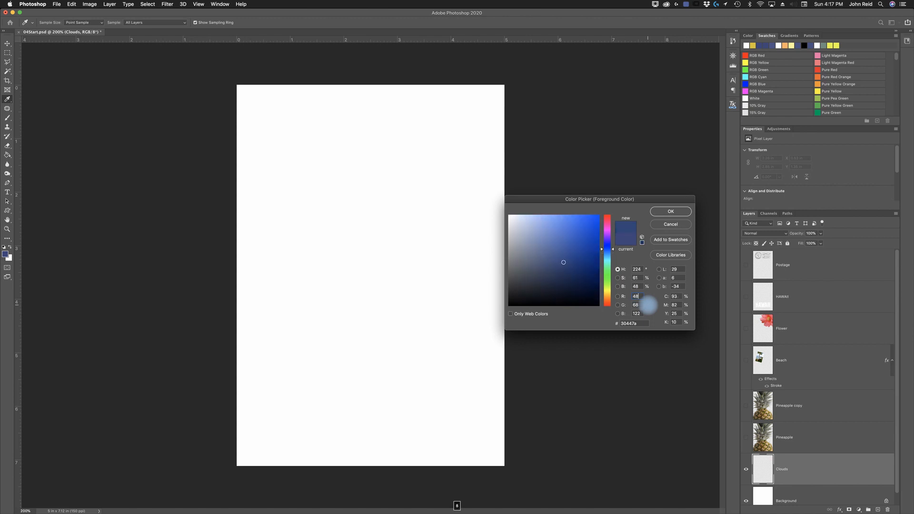
left_click(639, 305)
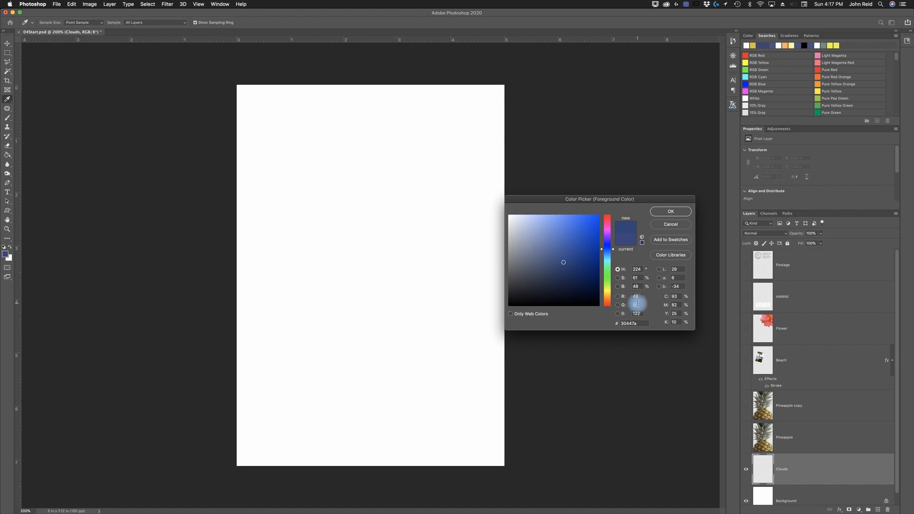
type("138")
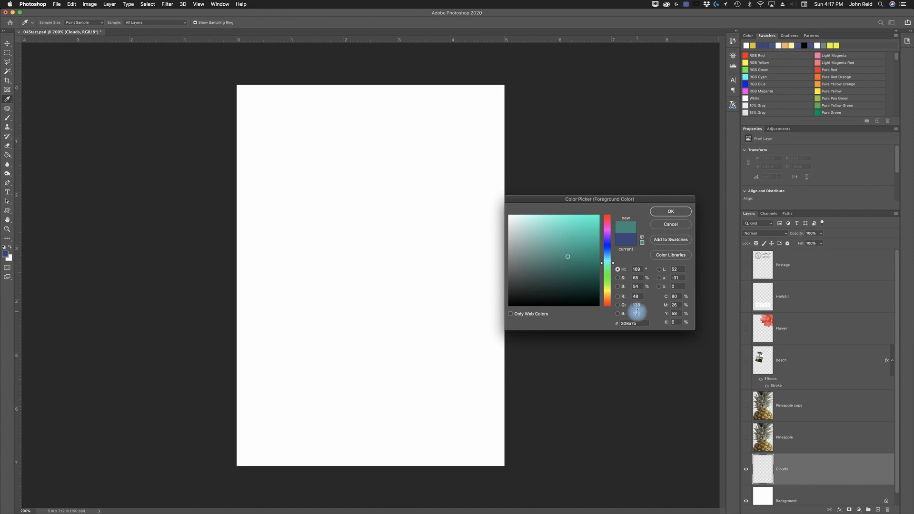
type("17")
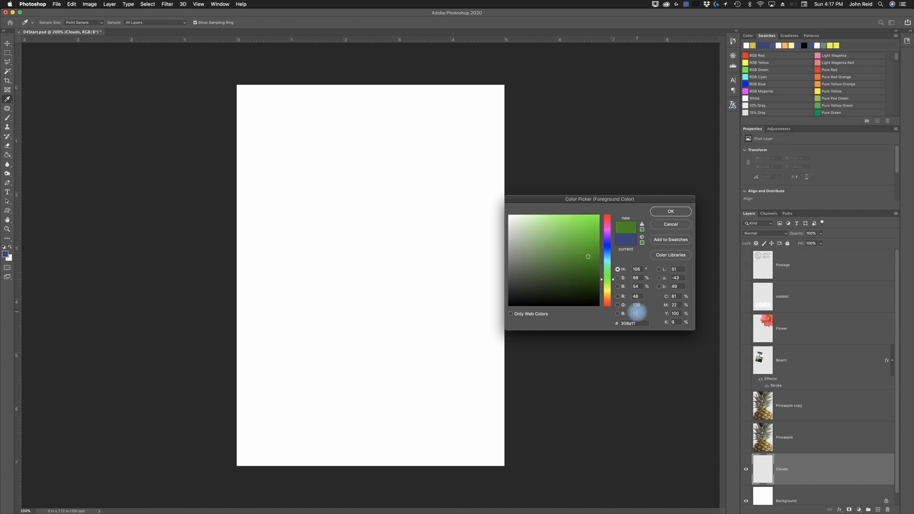
type("4")
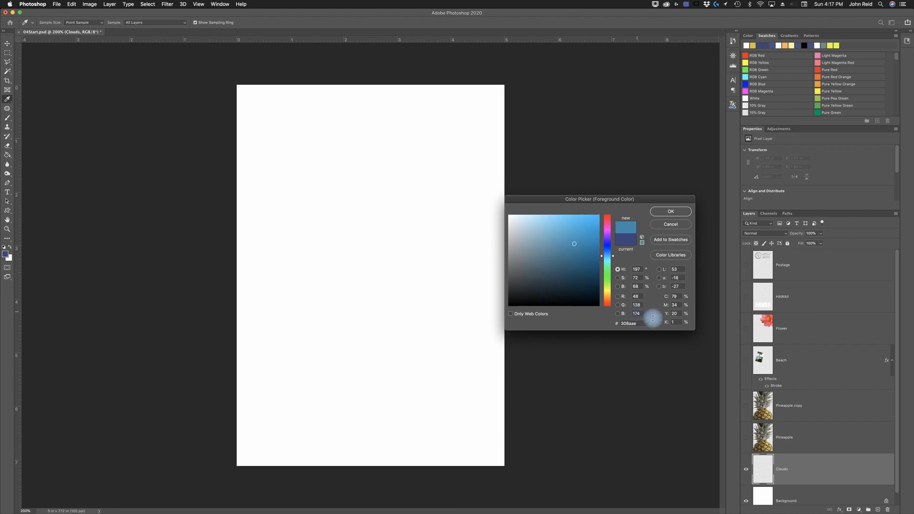
left_click(671, 212)
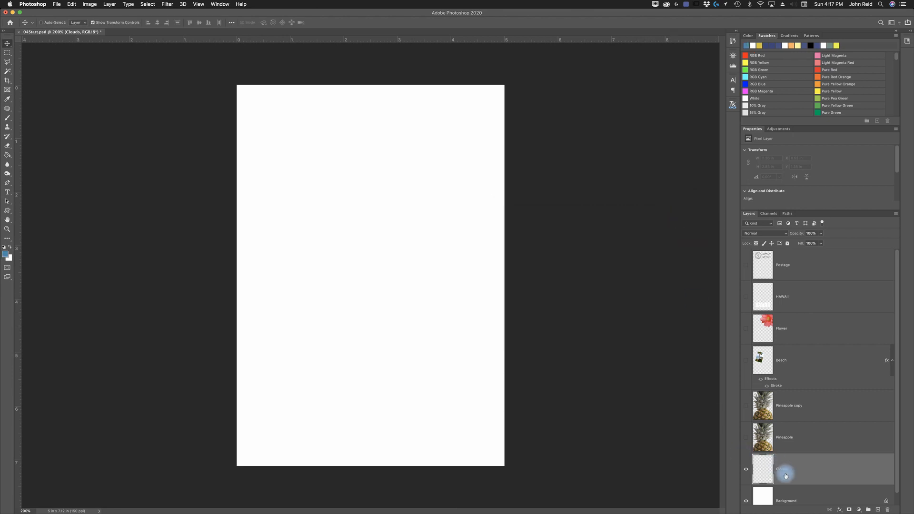
Apply the Clouds render filter to the Clouds layer and show all the hidden layers, including HAWAII.
left_click(765, 477)
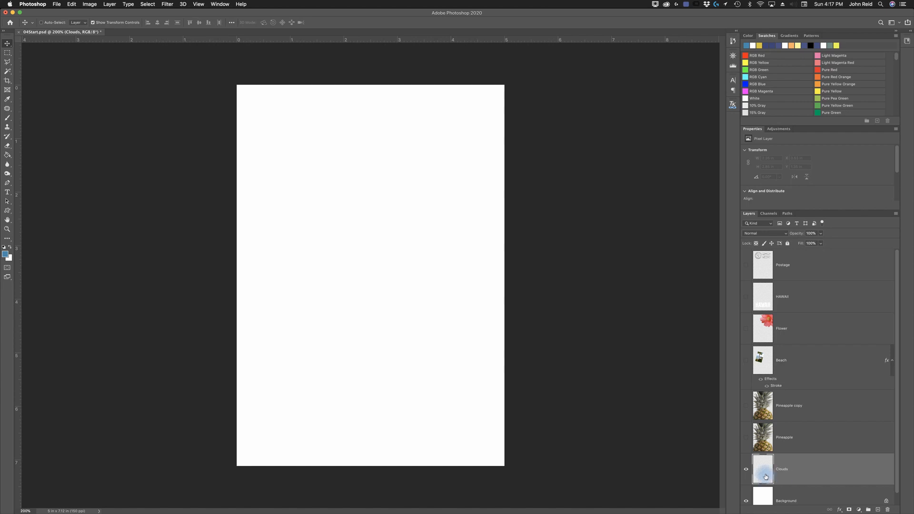
left_click(5, 257)
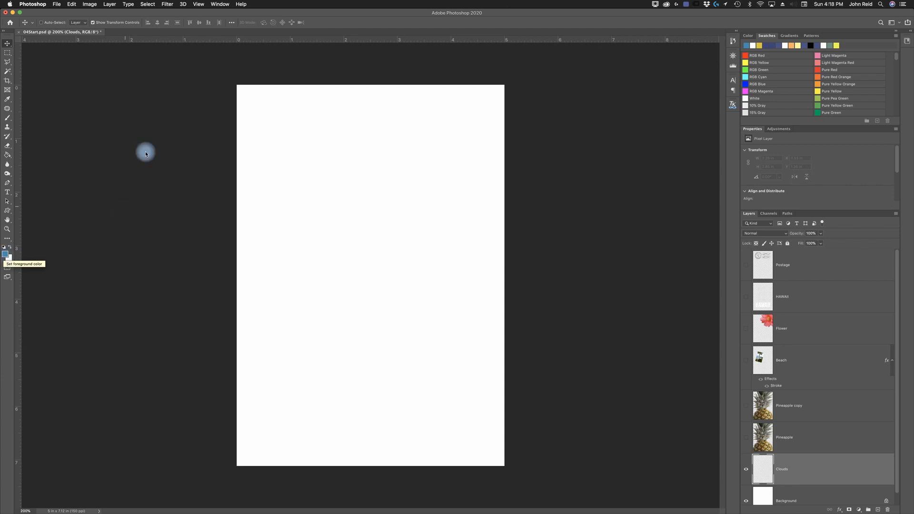
left_click(167, 5)
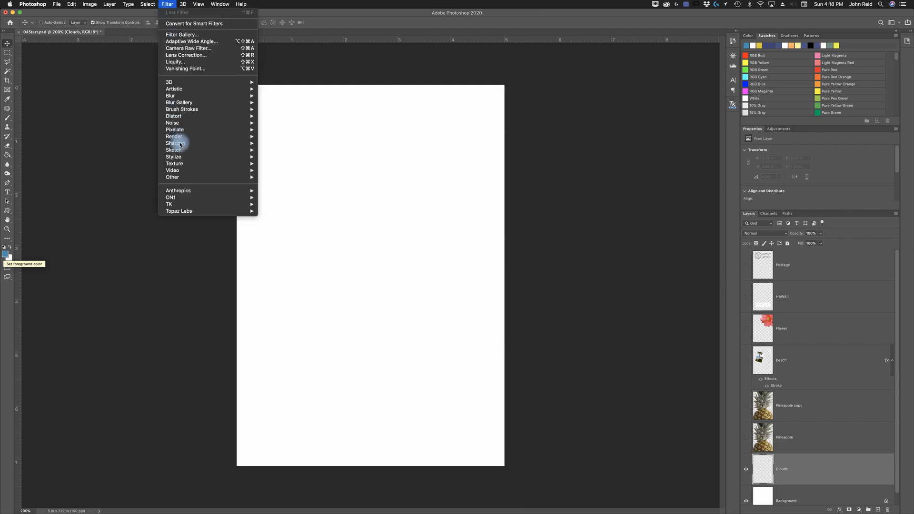
mouse_move(213, 136)
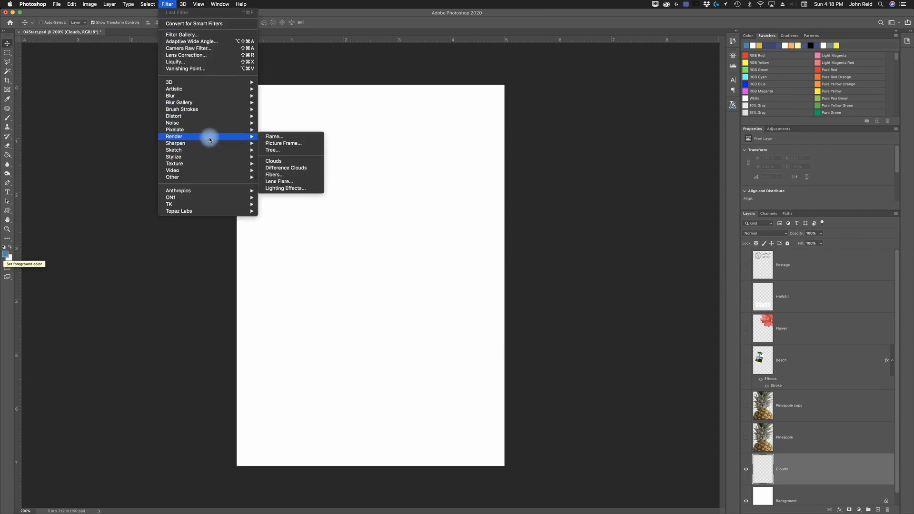
left_click(275, 162)
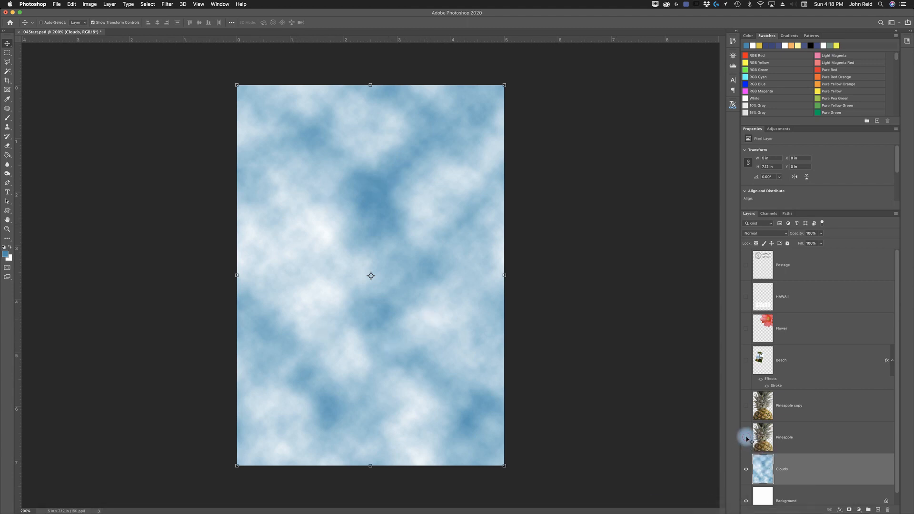
left_click_drag(746, 409, 738, 306)
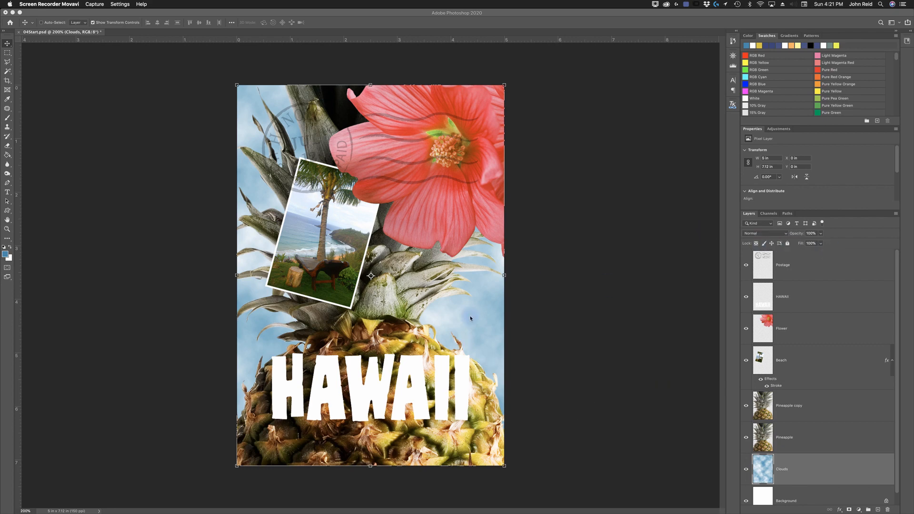
Place Flower2.psd from the Lesson04 folder into the postcard, directly above the Pineapple copy layer.
left_click(802, 410)
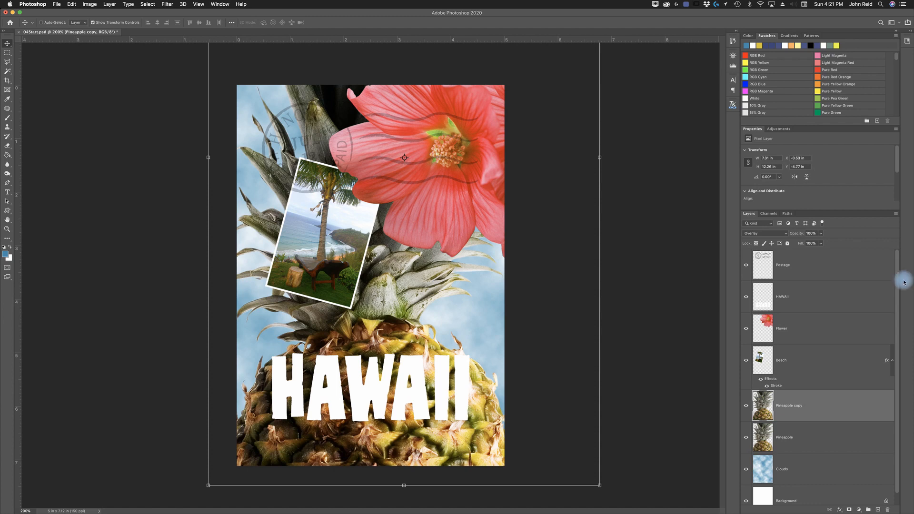
left_click_drag(903, 280, 641, 274)
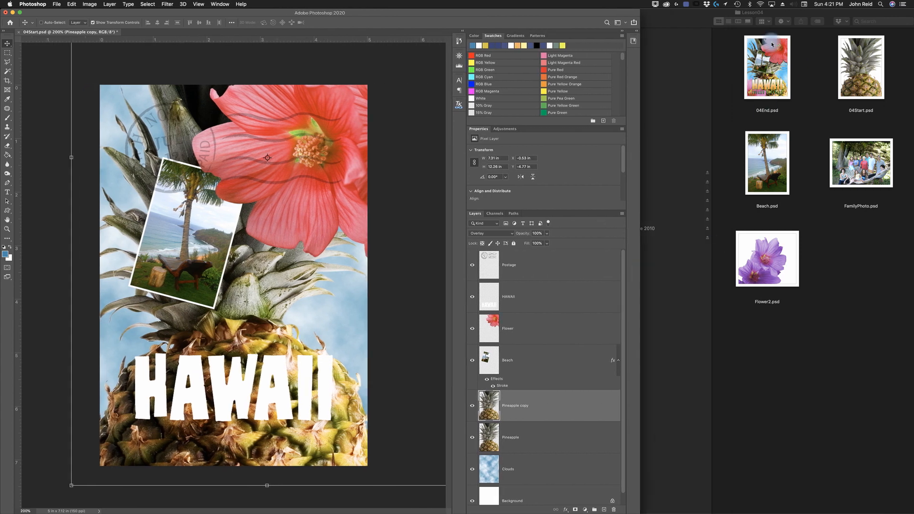
left_click(766, 266)
left_click_drag(766, 266, 200, 329)
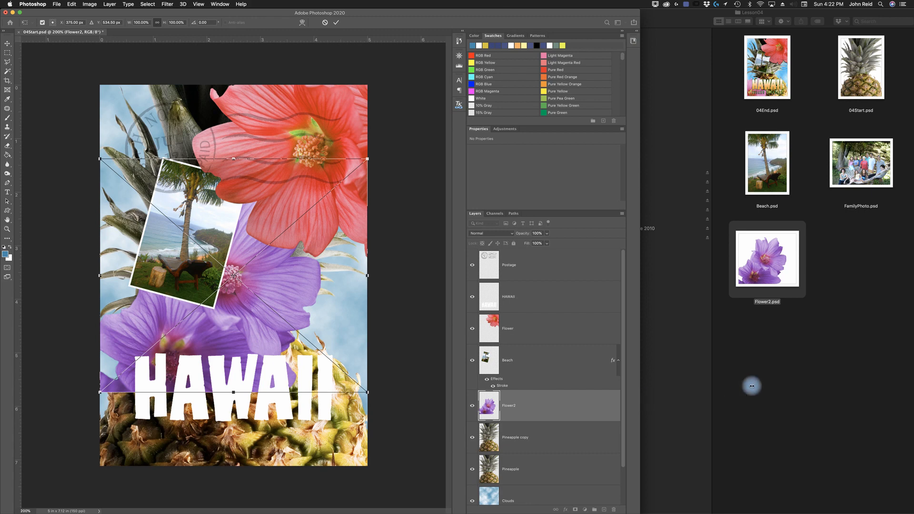
left_click_drag(871, 390, 901, 394)
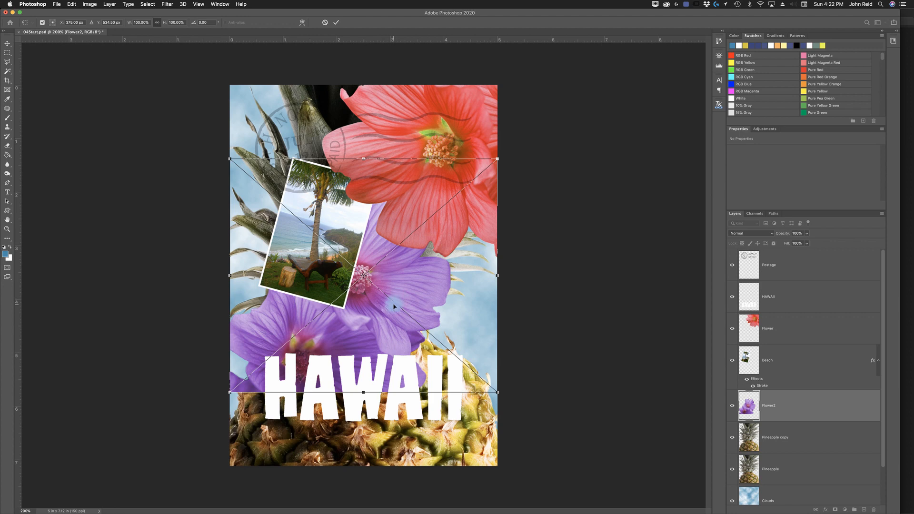
Move the placed Flower2 artwork into the postcard's lower-left corner, partly outside the canvas, and commit the placement.
left_click_drag(384, 329, 289, 459)
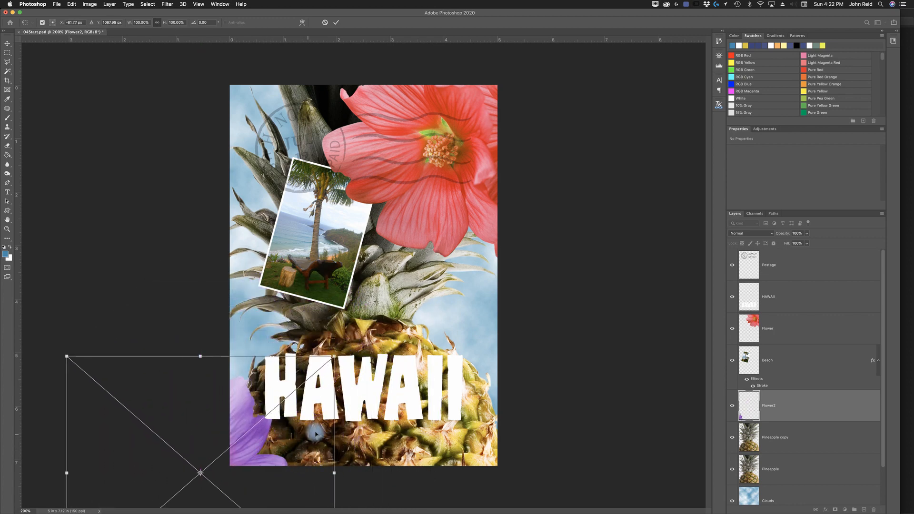
left_click_drag(254, 458, 304, 440)
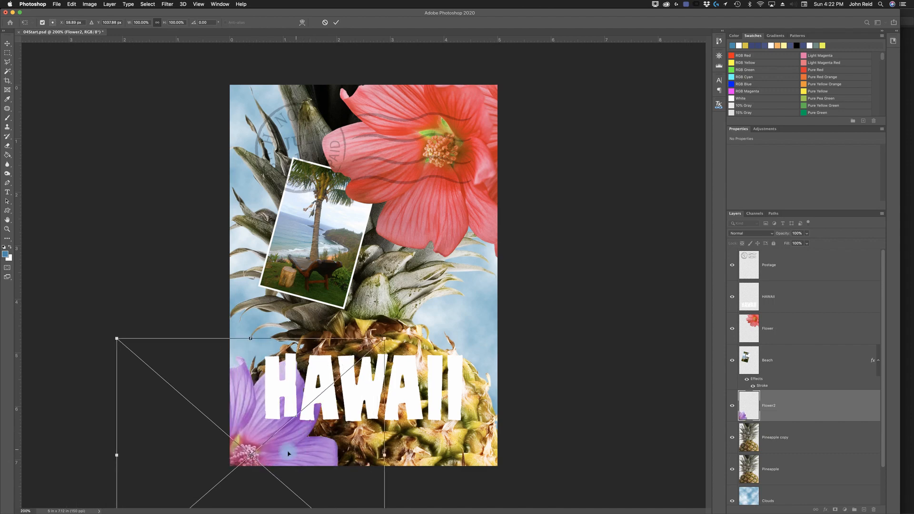
left_click_drag(288, 452, 298, 431)
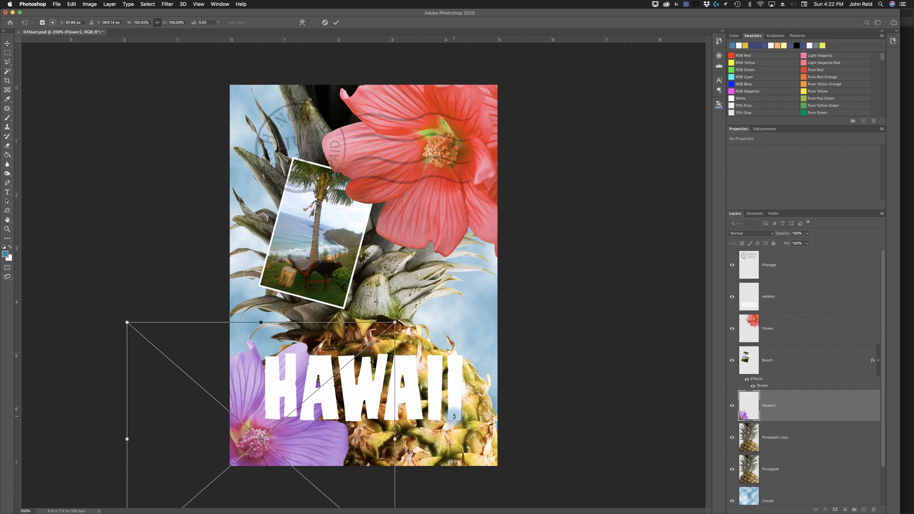
left_click(336, 23)
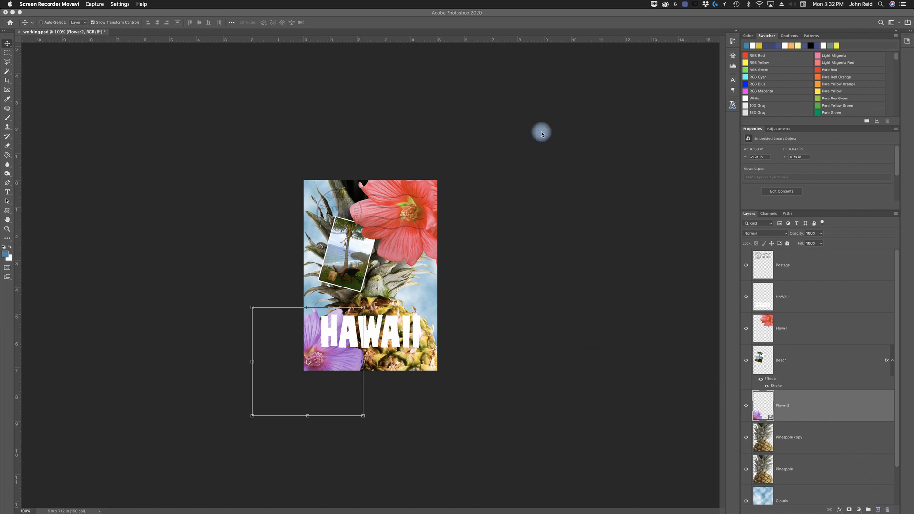
Deselect all layers in working.psd.
left_click(219, 100)
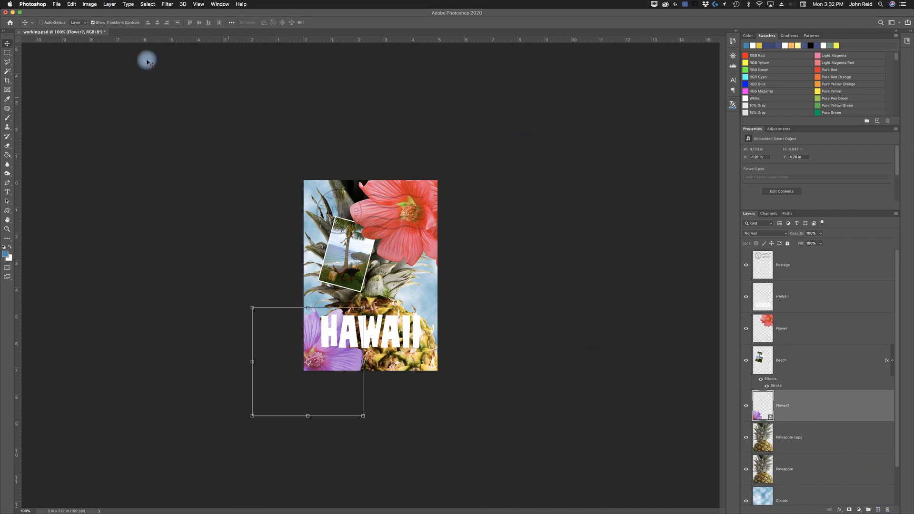
left_click(146, 4)
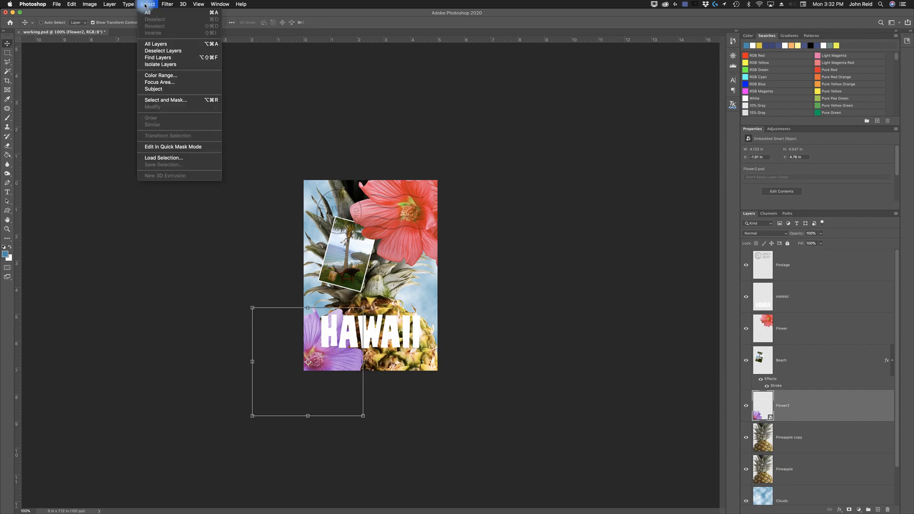
left_click(171, 53)
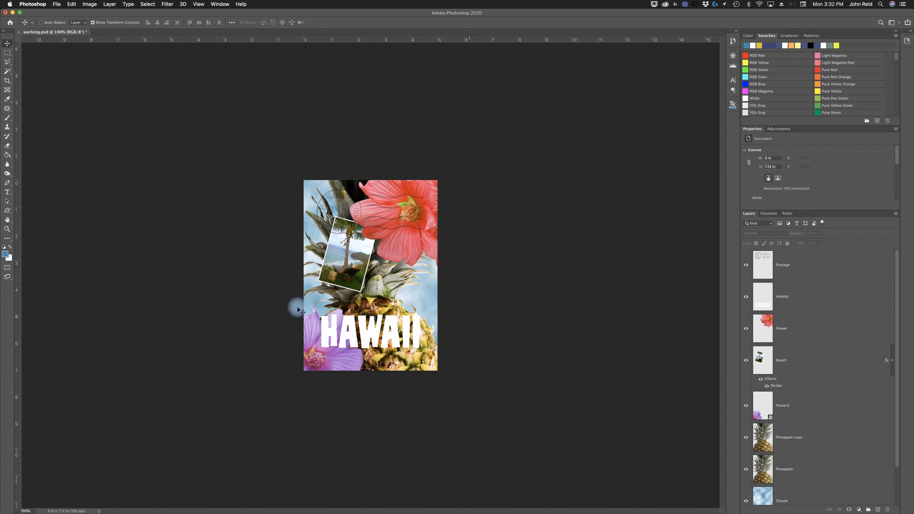
Start a new text layer just below the H of HAWAII and set its font to Birch Std Regular.
left_click(7, 192)
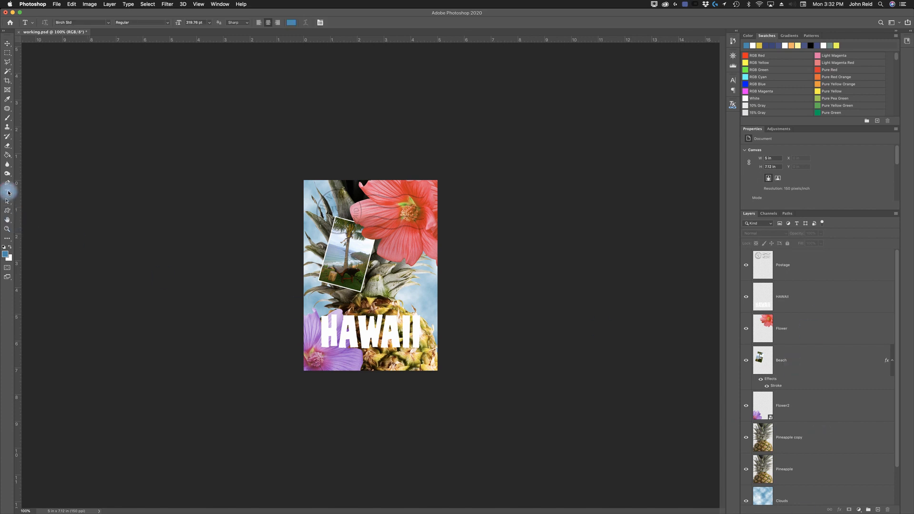
left_click(329, 355)
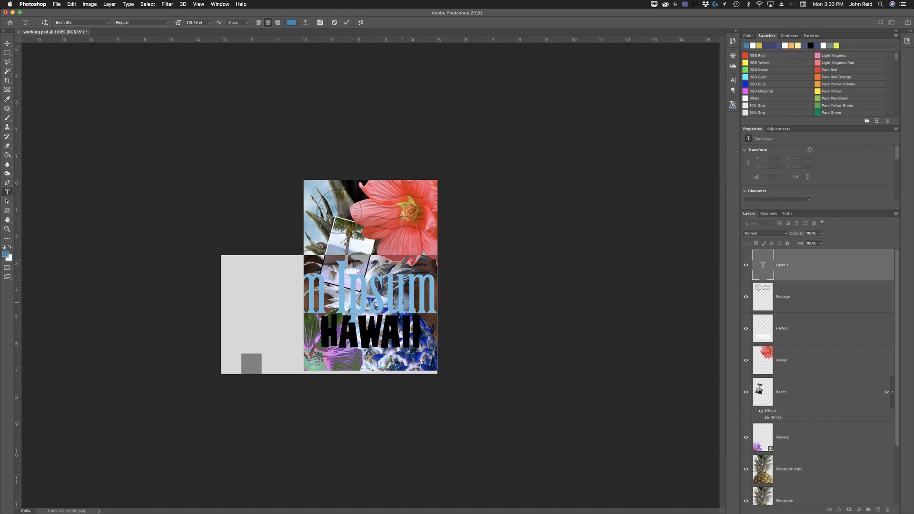
left_click(222, 4)
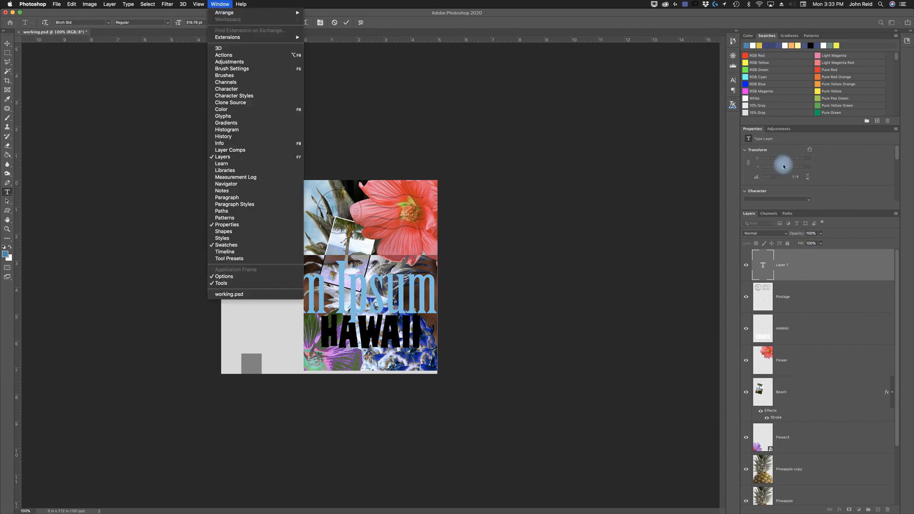
left_click(230, 90)
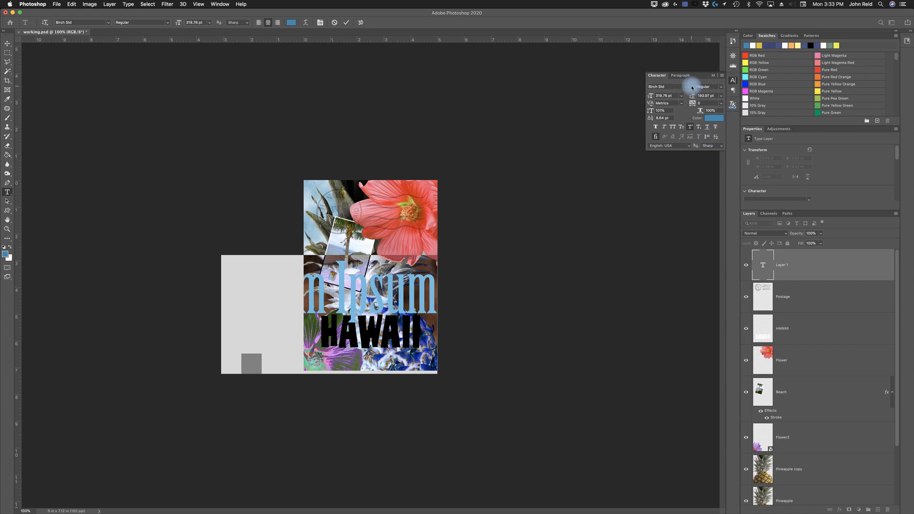
left_click(690, 88)
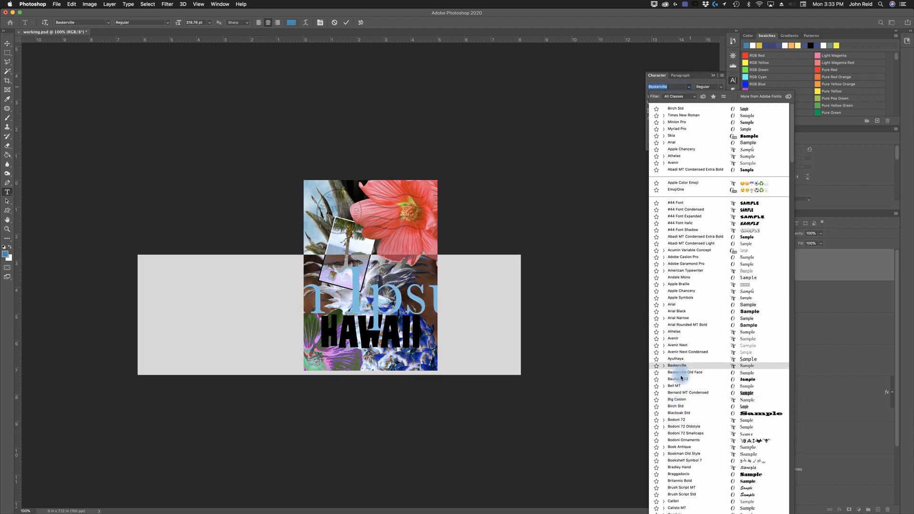
left_click(676, 407)
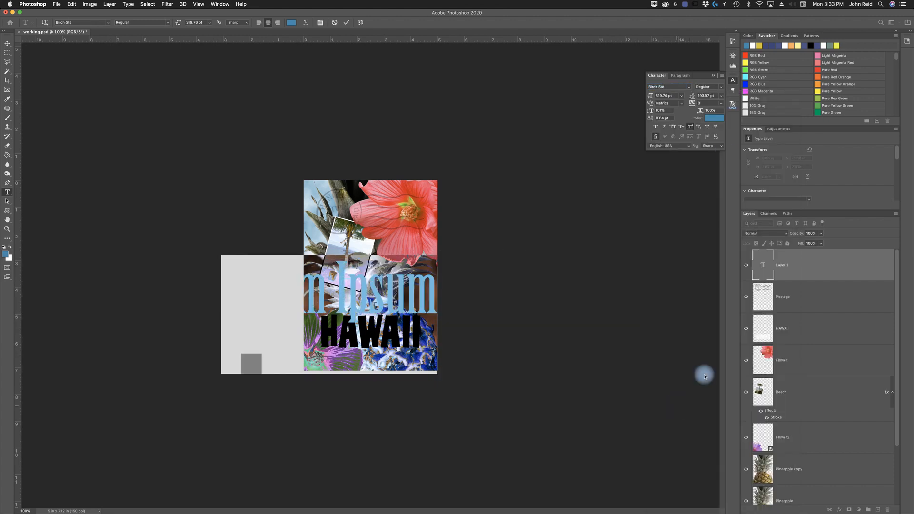
Set the new text's size to 36 pt and its tracking to 250.
left_click(681, 97)
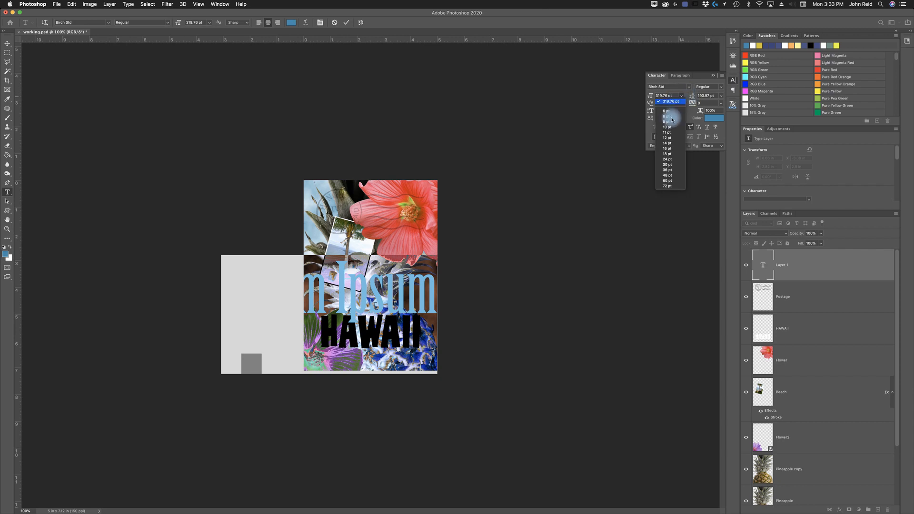
left_click(669, 170)
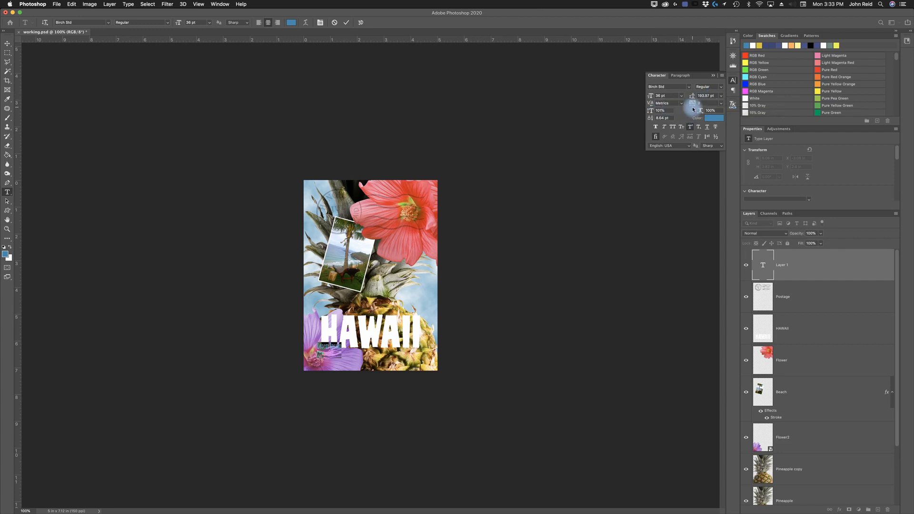
left_click(722, 104)
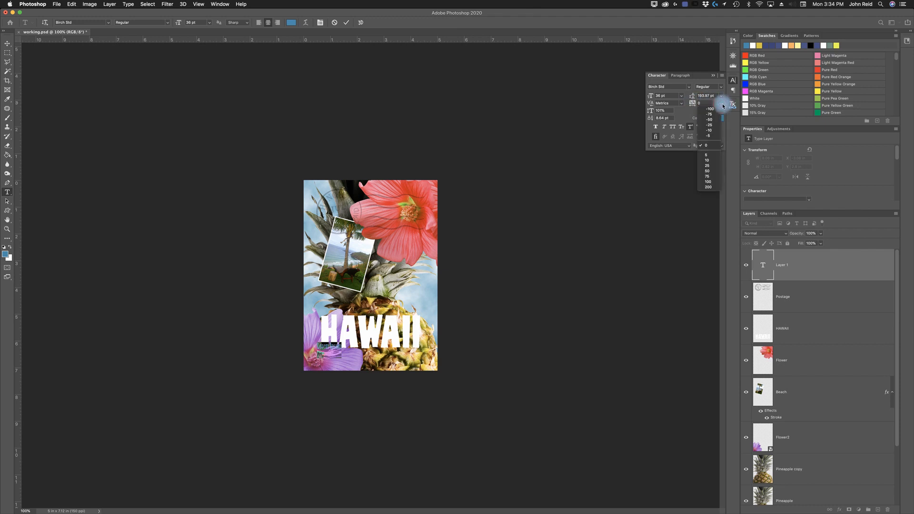
left_click(707, 146)
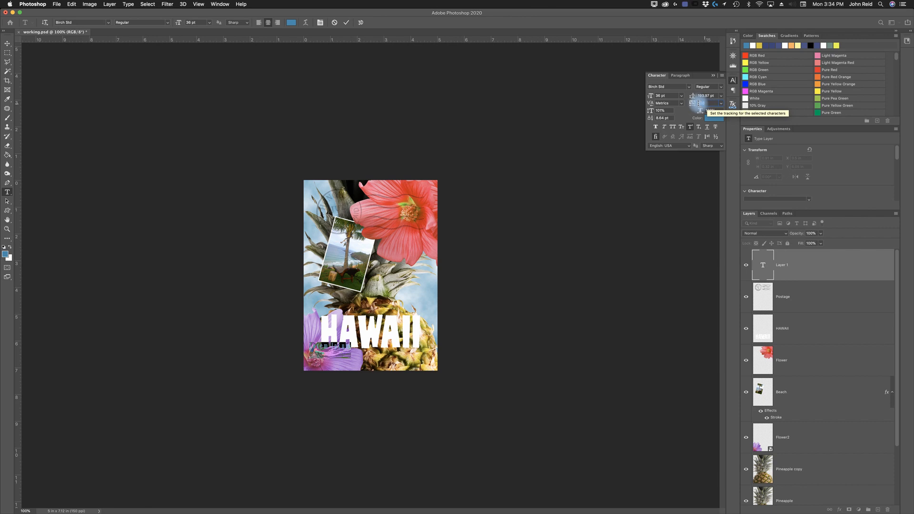
left_click_drag(693, 105, 719, 104)
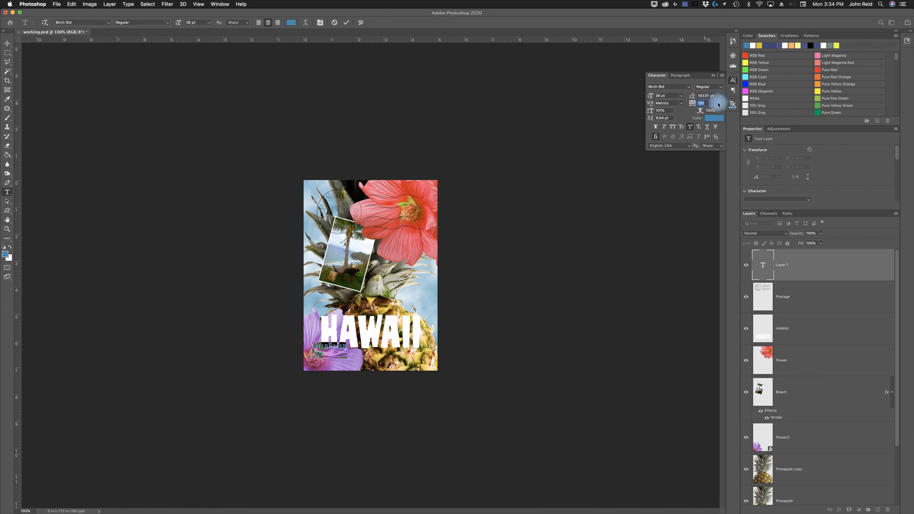
type("250")
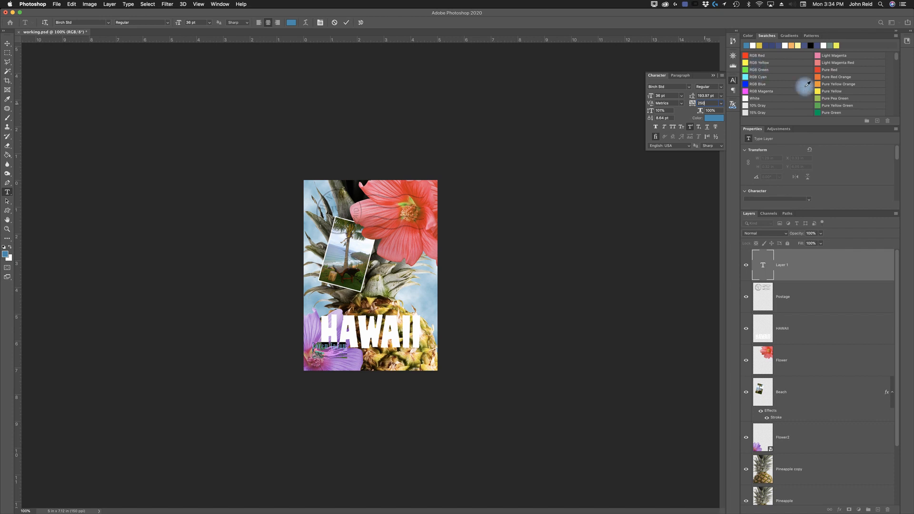
Choose the Darker Yellow Green swatch as the text color.
left_click_drag(896, 58, 896, 77)
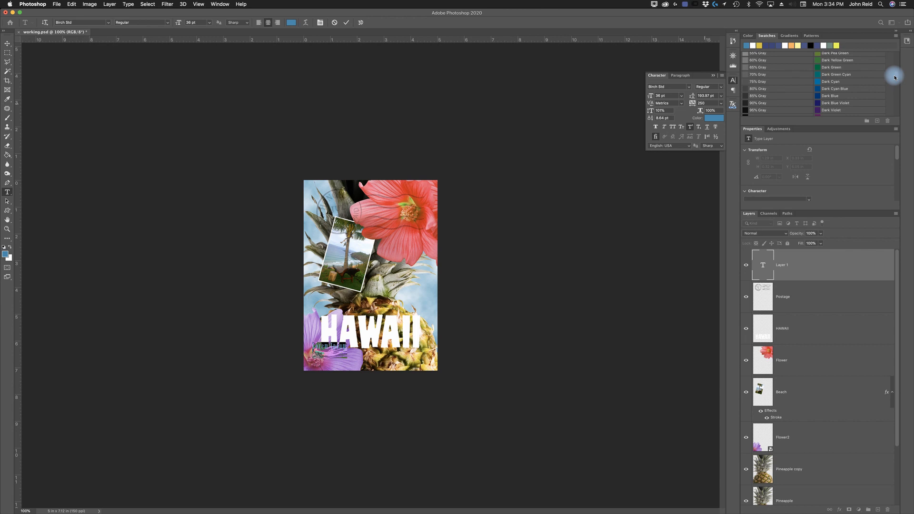
mouse_move(896, 78)
left_mouse_down()
mouse_move(892, 110)
mouse_move(897, 87)
left_mouse_up()
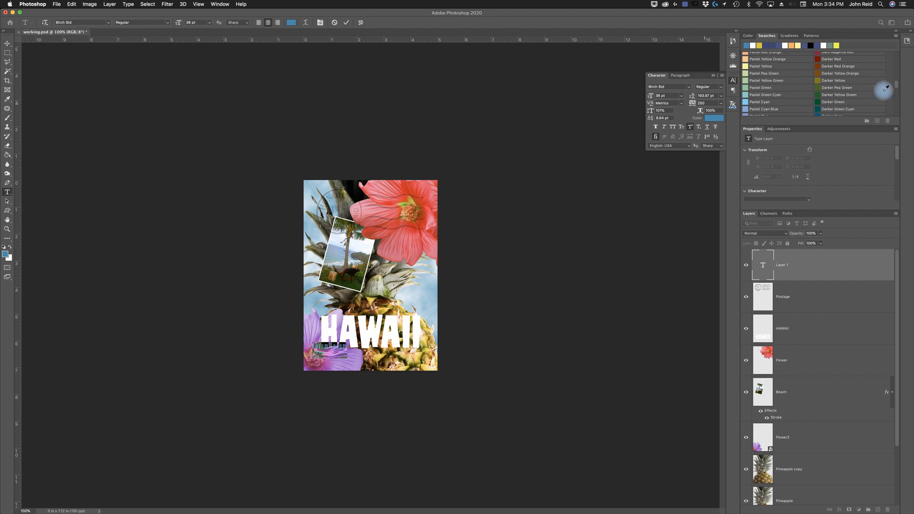
left_click(823, 94)
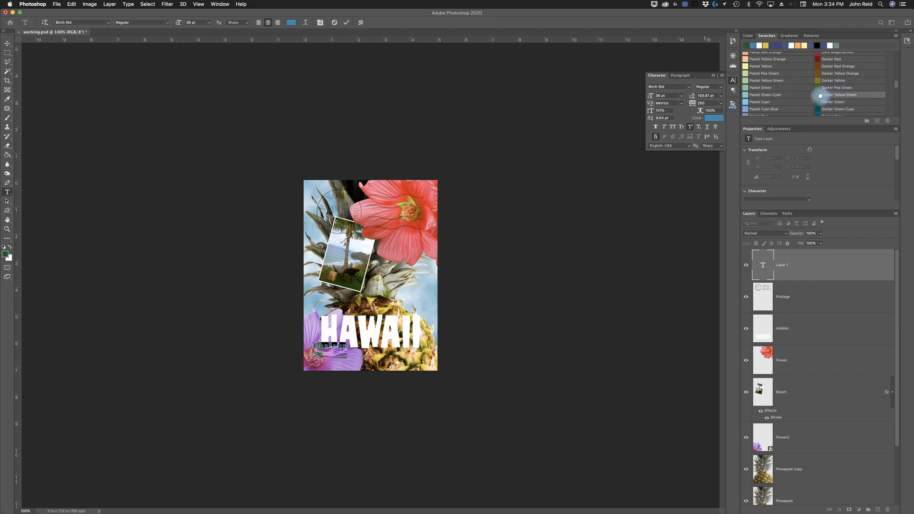
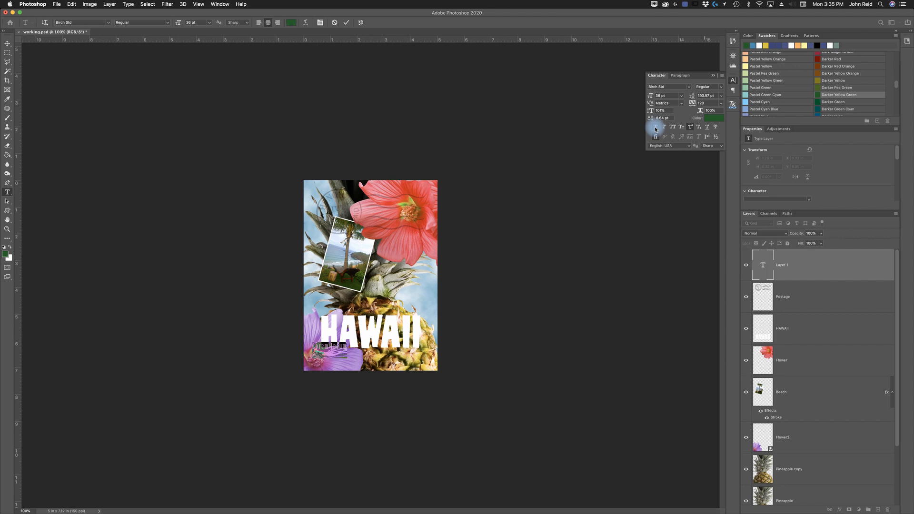
Apply Faux Bold and All Caps to the text, turn off Superscript, and set anti-aliasing to Crisp.
left_click(656, 128)
left_click(673, 129)
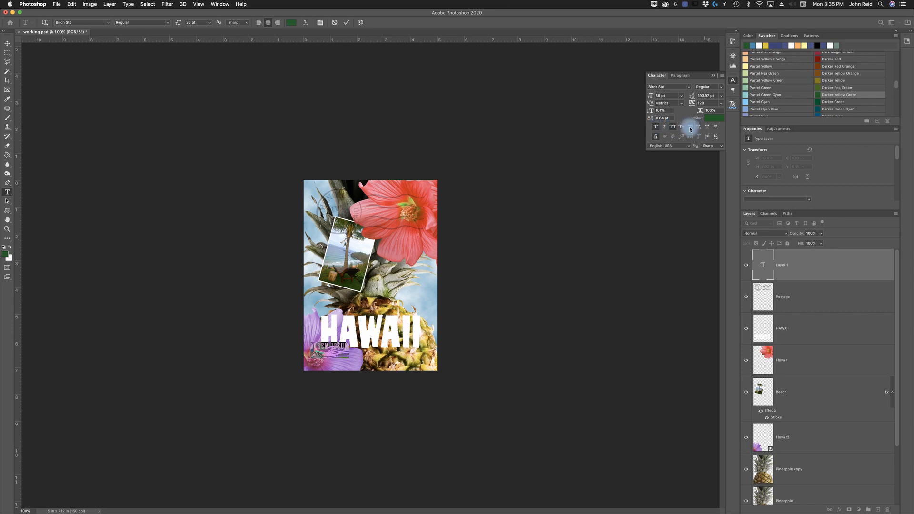
left_click(691, 129)
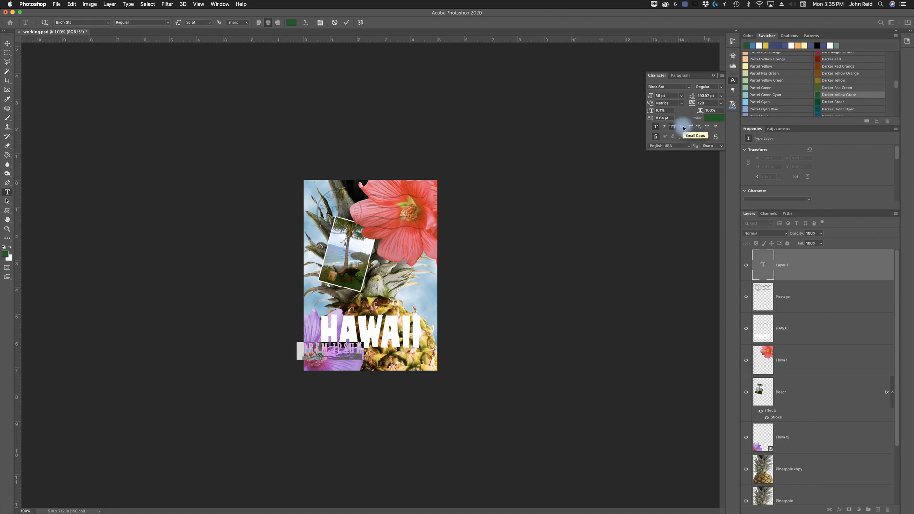
left_click(709, 145)
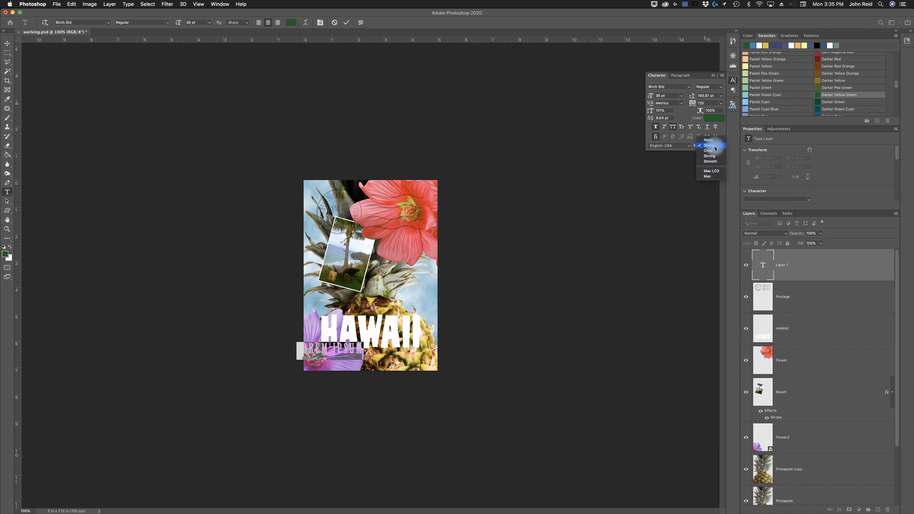
left_click(709, 150)
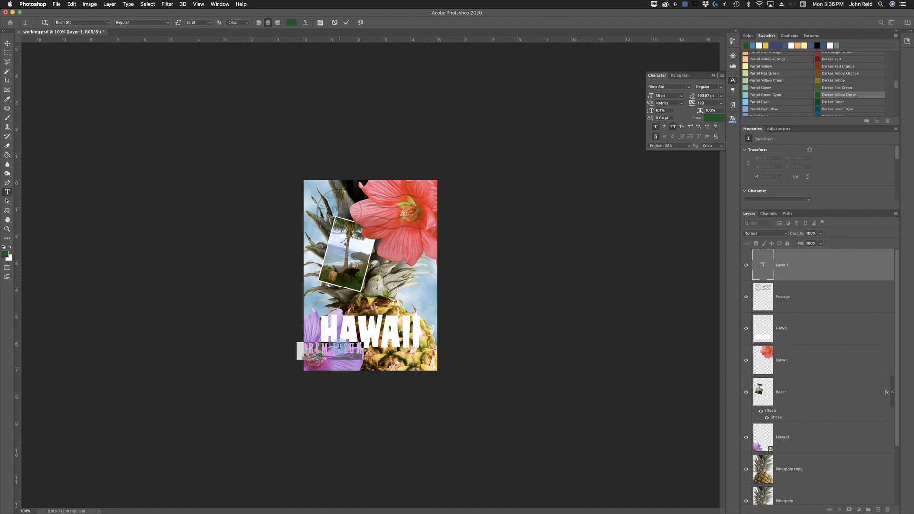
Enter the text "island paradise" and move it below HAWAII, to about X 0.82 in and Y 6.33 in.
type("IS")
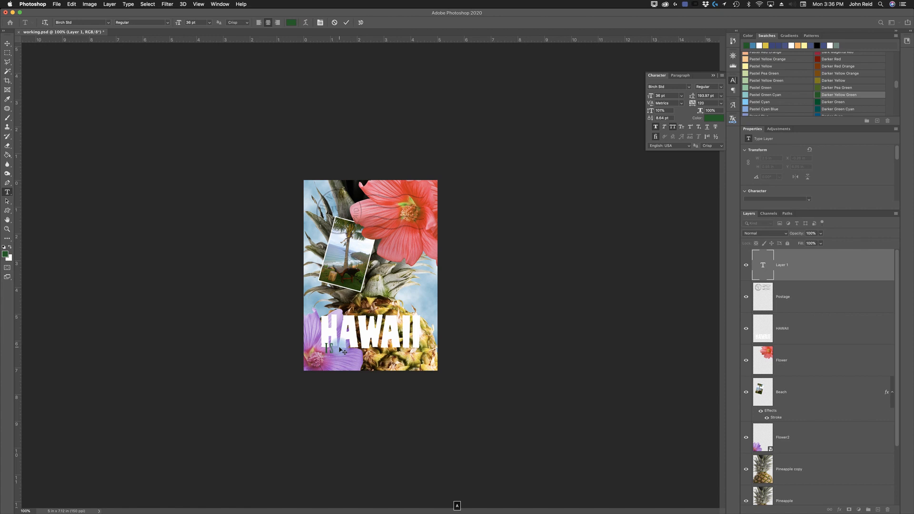
type("LAND PARADISE")
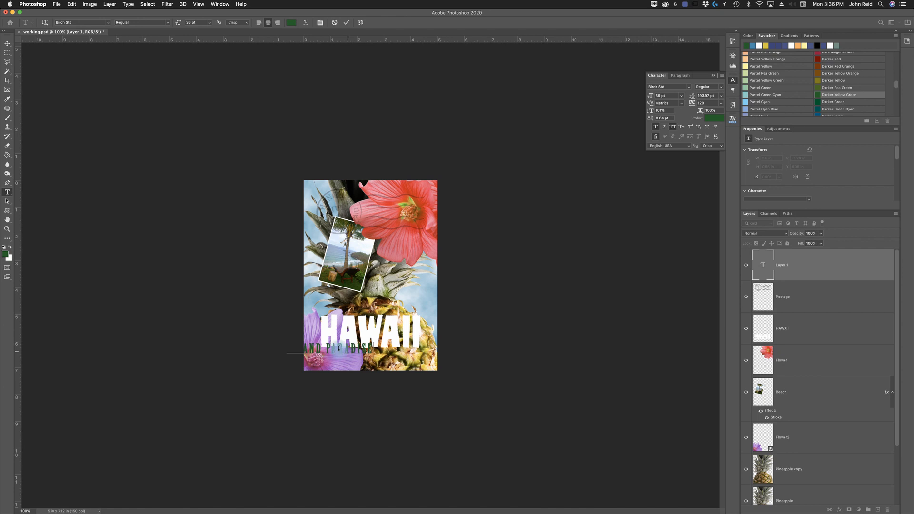
left_click(7, 44)
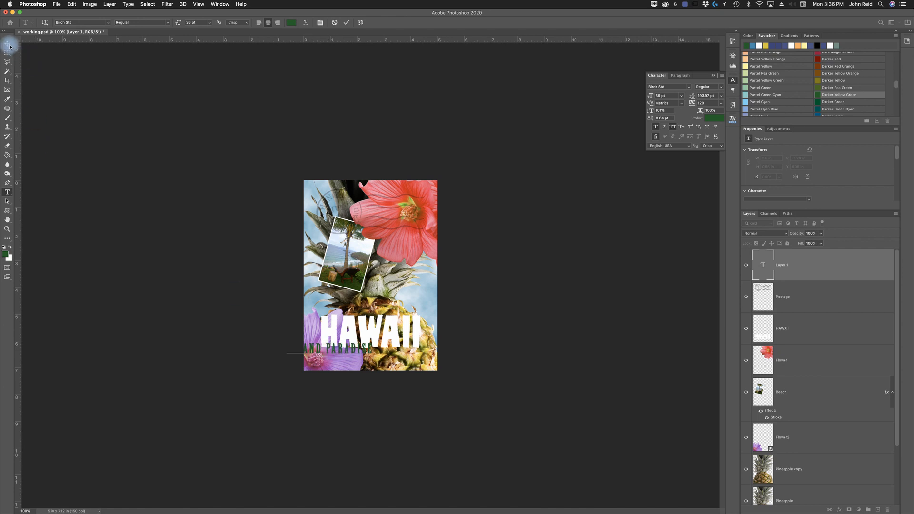
left_click_drag(321, 353, 356, 357)
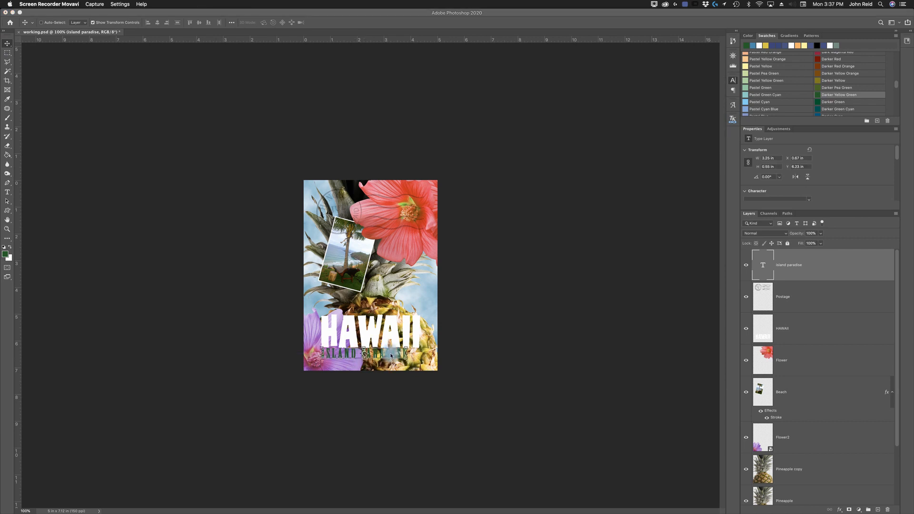
left_click(395, 357)
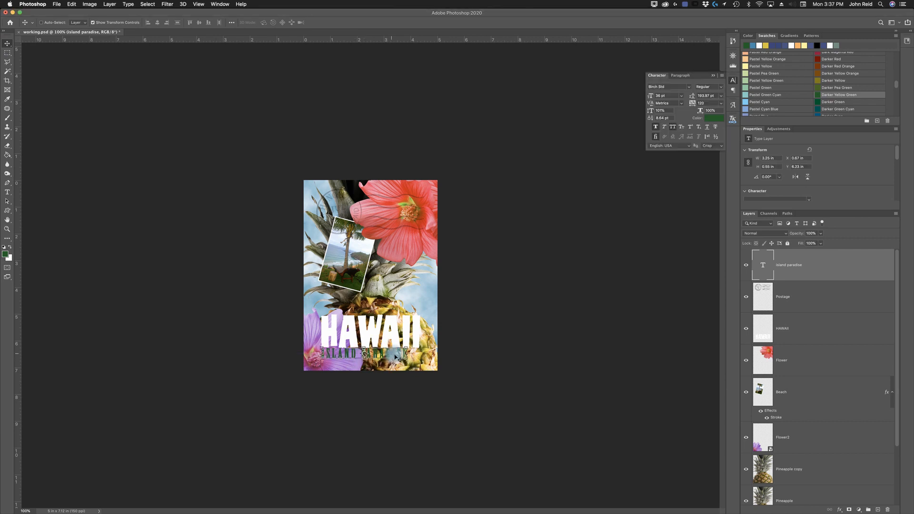
left_click_drag(394, 355, 396, 360)
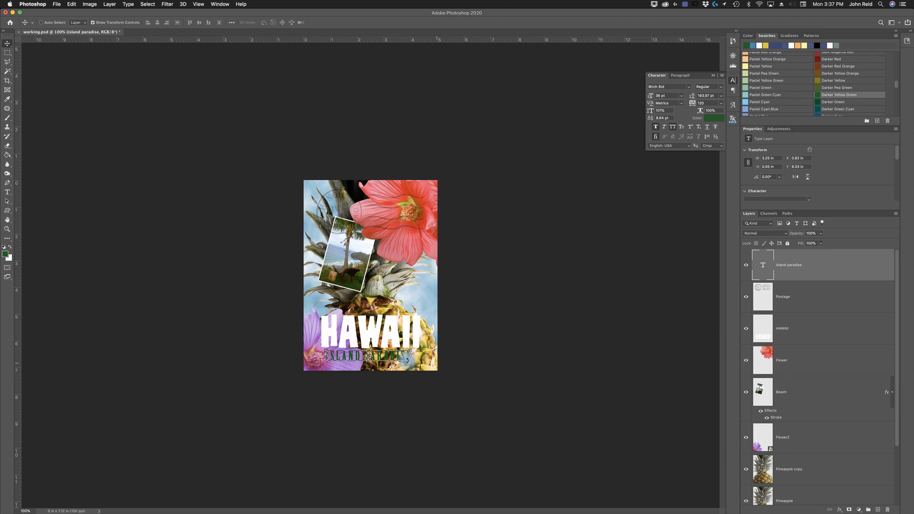
Set the tracking of the island paradise text to 250.
left_click(706, 104)
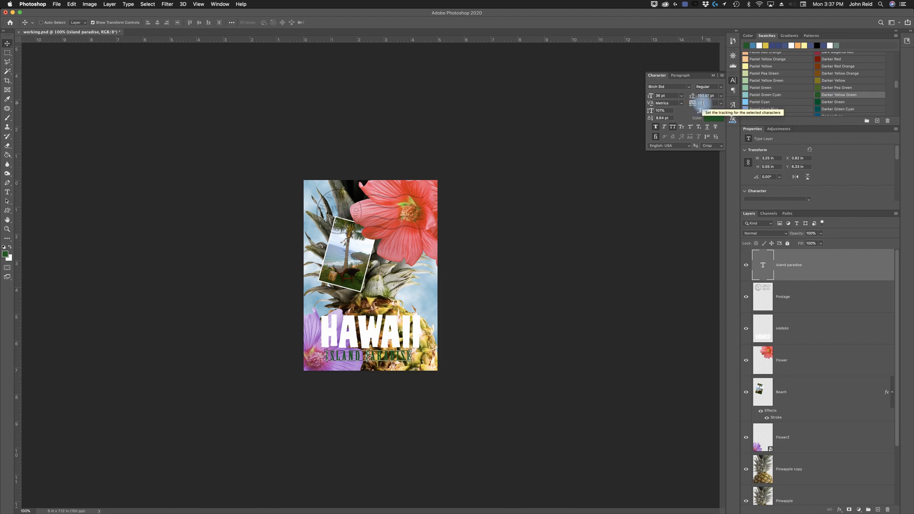
left_click_drag(703, 103, 710, 103)
type("250")
key("Return")
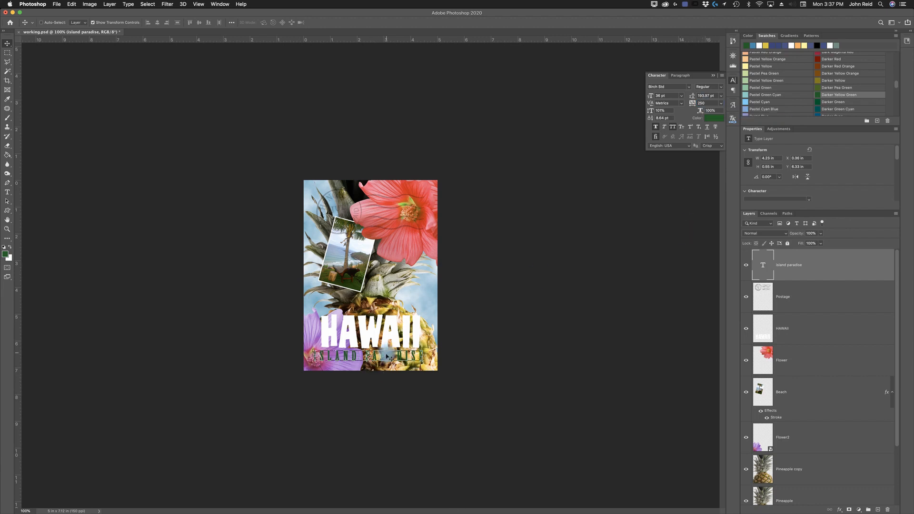
Move the island paradise text horizontally to about X 0.48 in, keeping it below HAWAII at Y 6.33 in.
left_click_drag(387, 357, 389, 358)
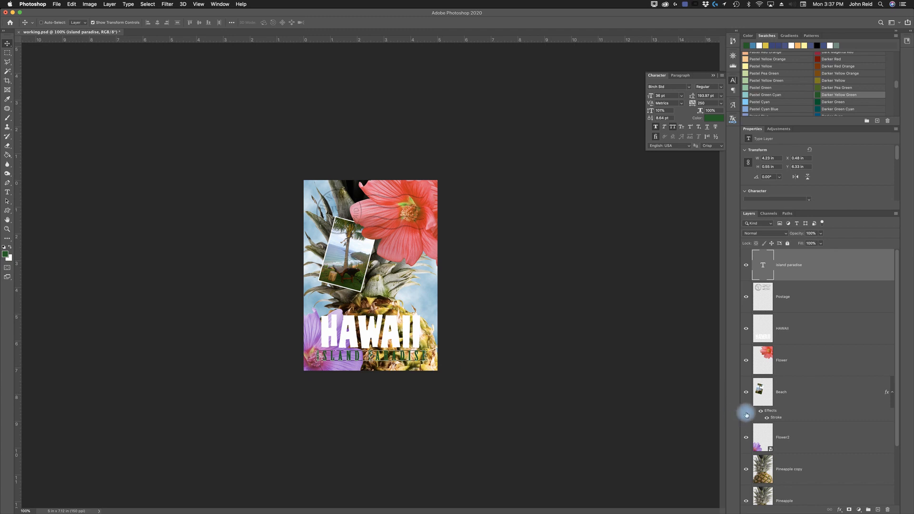
Hide the Flower2, Pineapple copy and Pineapple layers to check the text against the clouds, and show all three again.
left_click(746, 436)
left_click(747, 470)
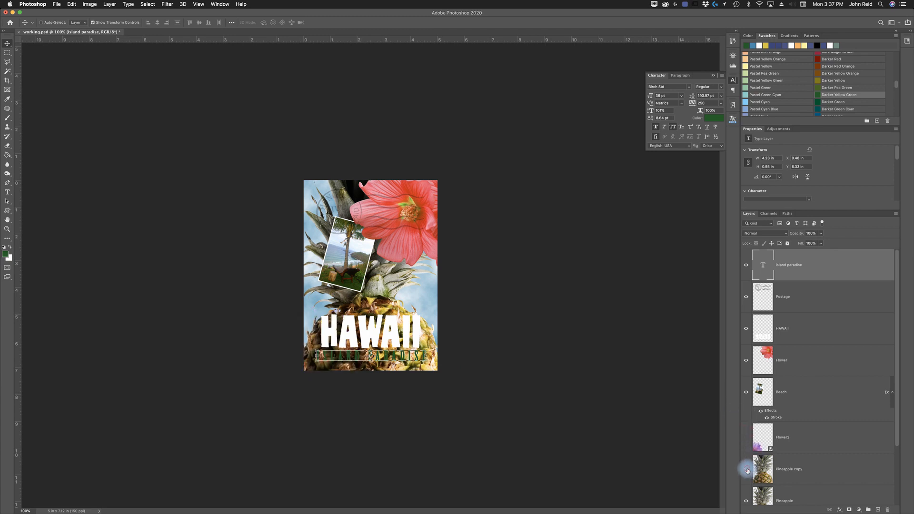
left_click(746, 503)
scroll(819, 416, "down", 3)
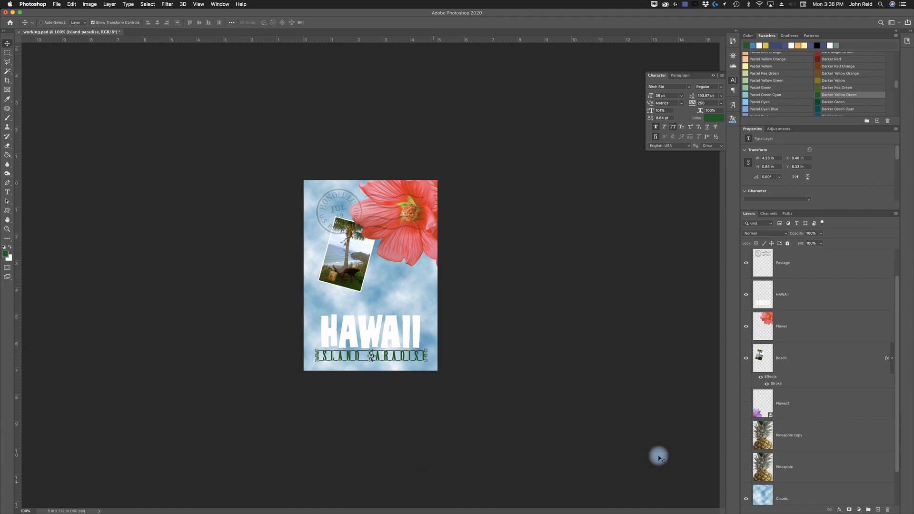
left_click(746, 404)
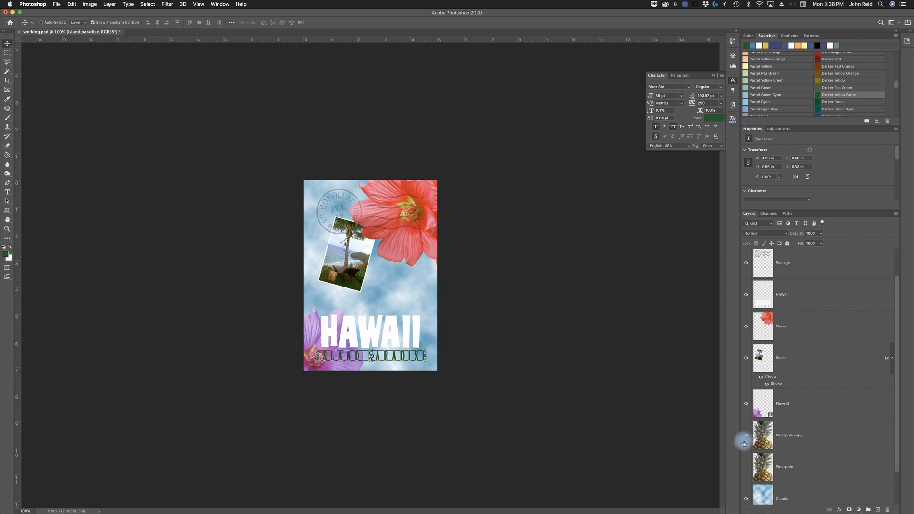
left_click(746, 435)
left_click(745, 468)
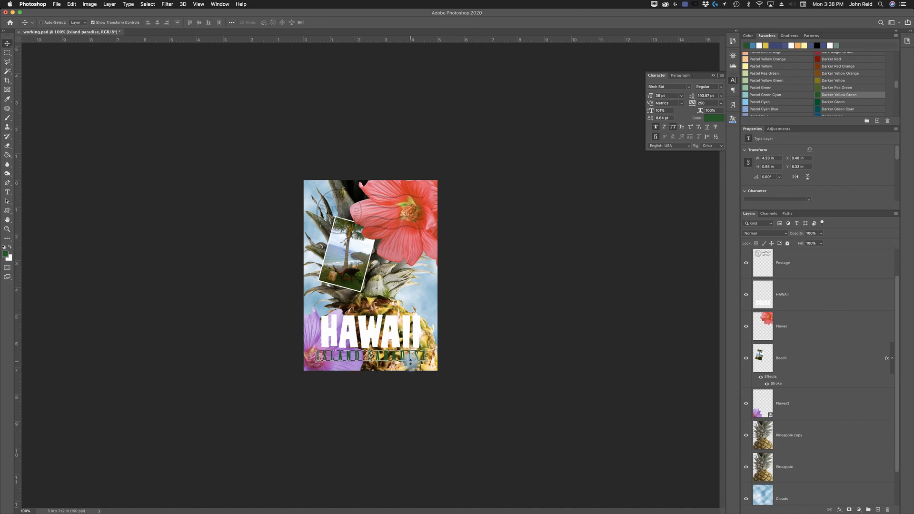
left_click(463, 388)
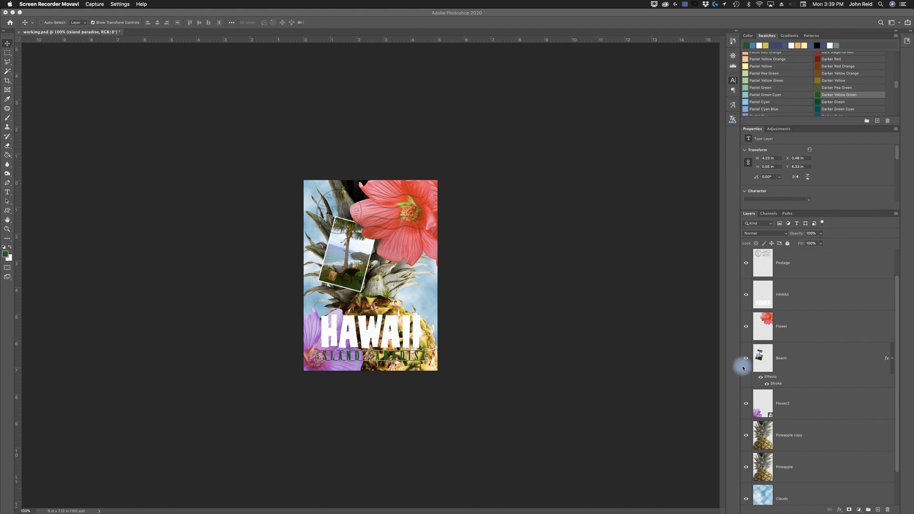
Collapse the character settings and select the pixels of the HAWAII layer.
left_click(807, 215)
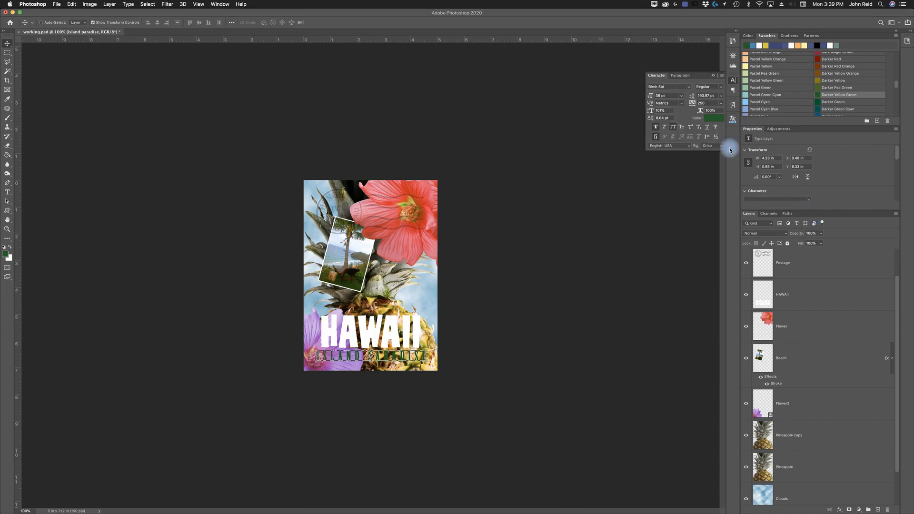
left_click(714, 75)
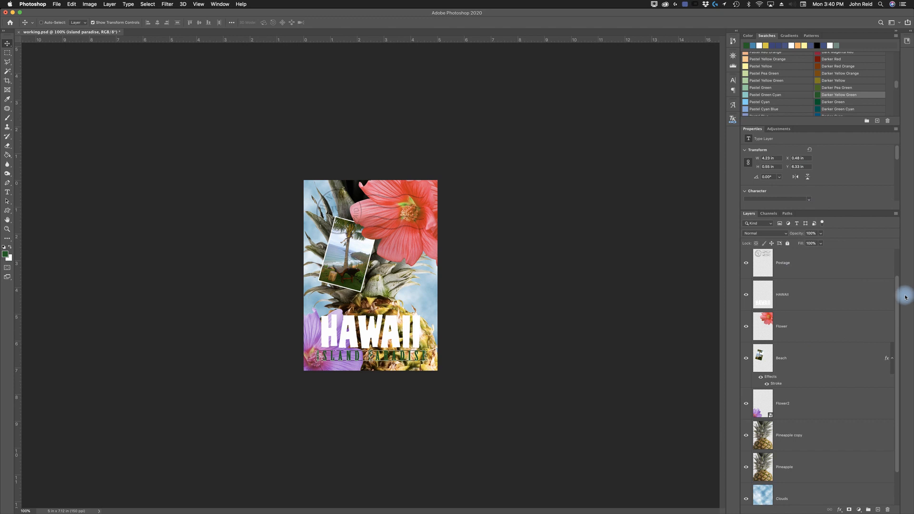
left_click_drag(898, 306, 899, 271)
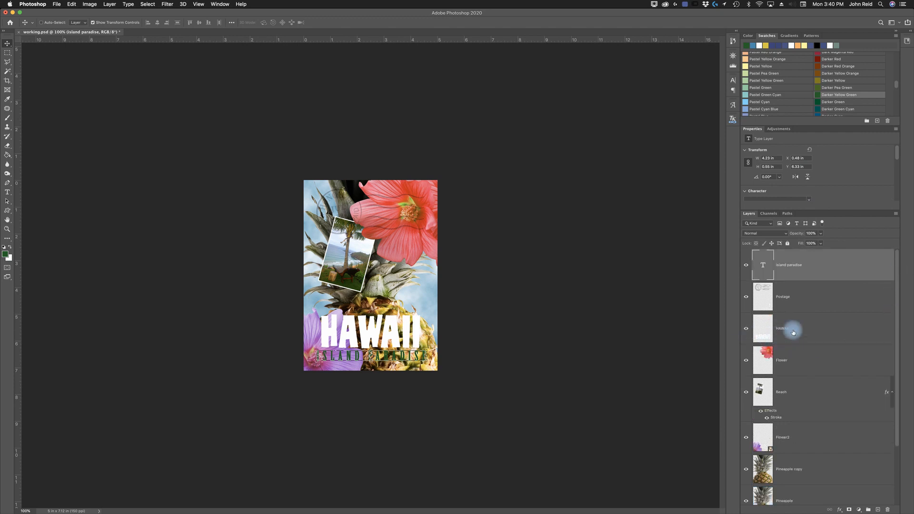
left_click(811, 335)
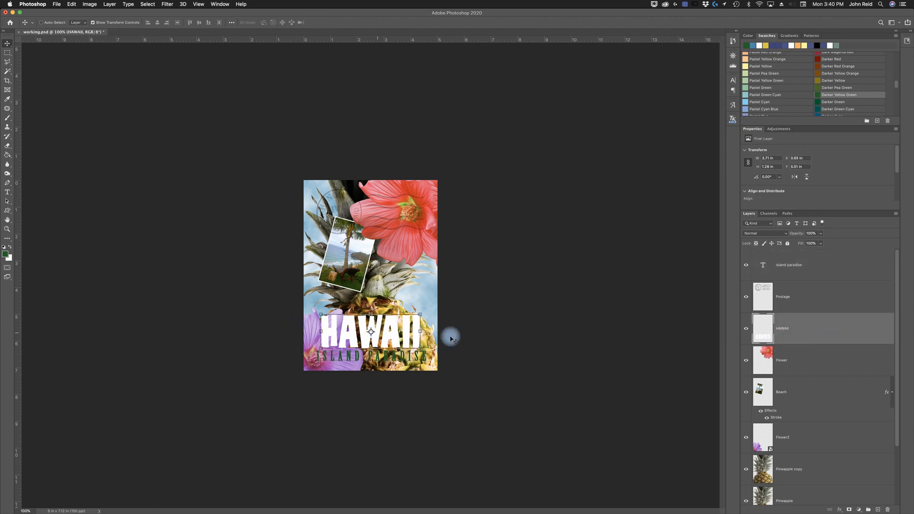
right_click(762, 336)
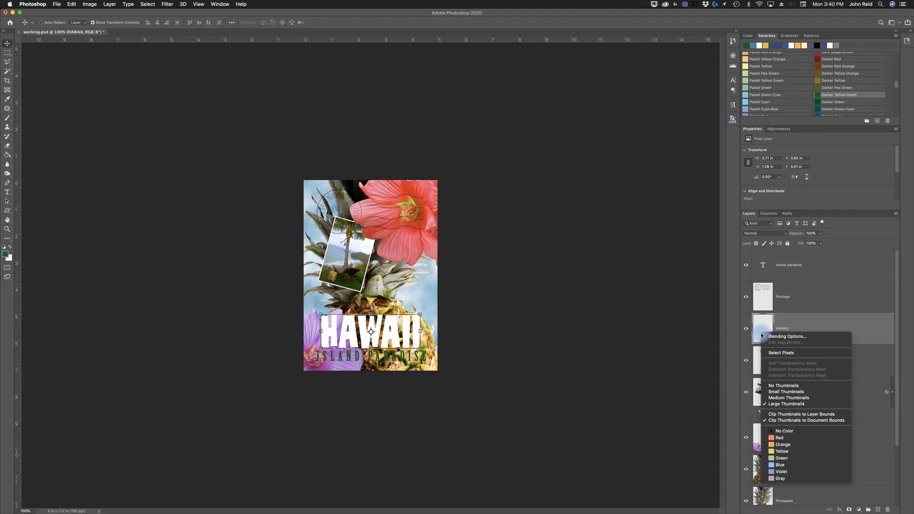
left_click(781, 354)
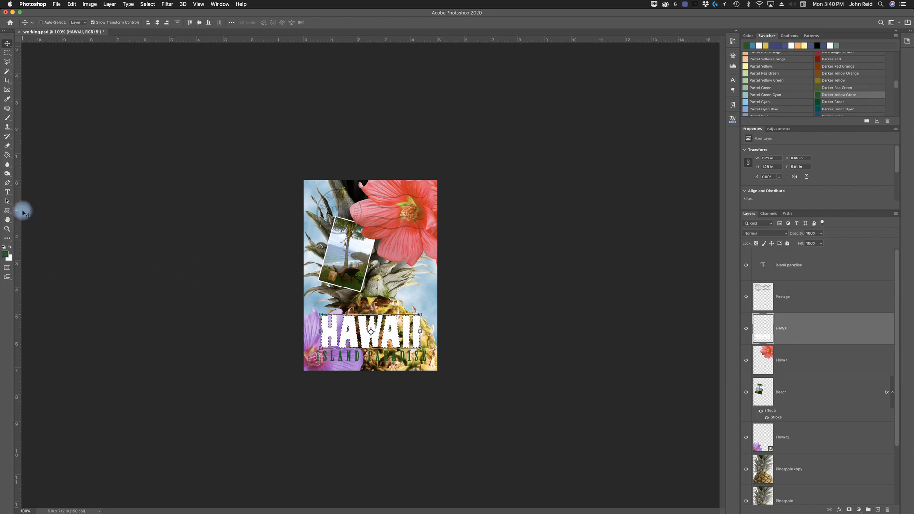
Activate the Gradient tool from the fill tools group, looking at the Paint Bucket tool on the way.
left_click(8, 158)
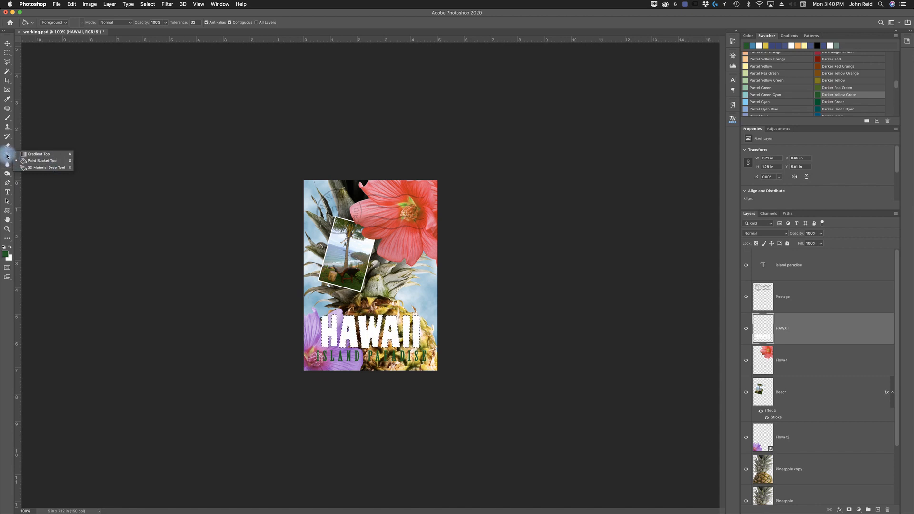
left_click(41, 156)
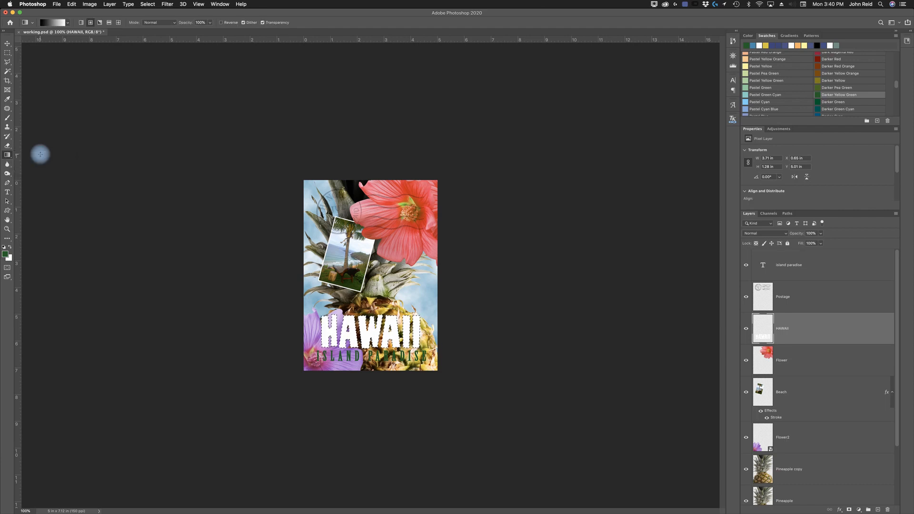
right_click(9, 157)
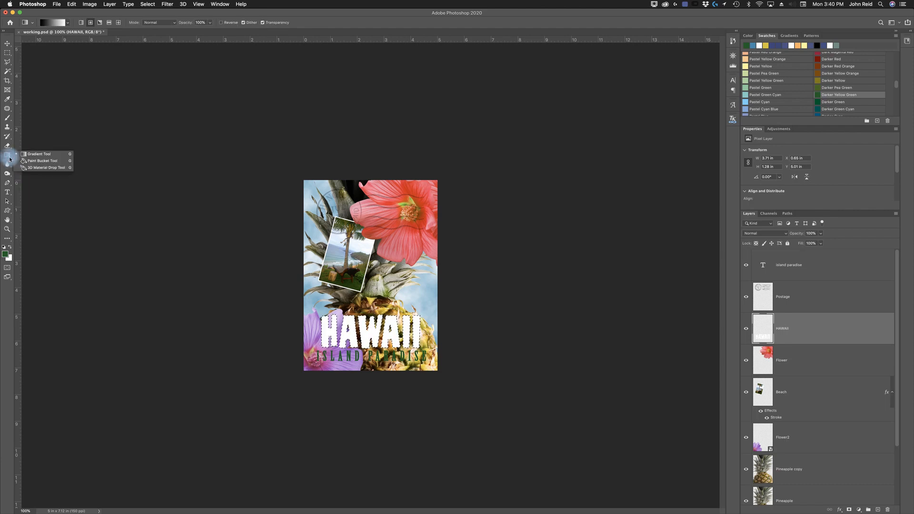
left_click(35, 162)
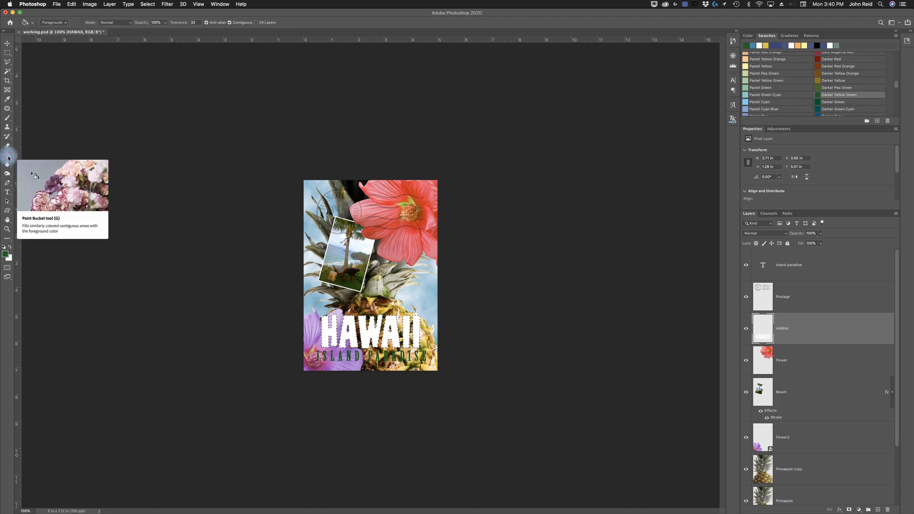
right_click(9, 158)
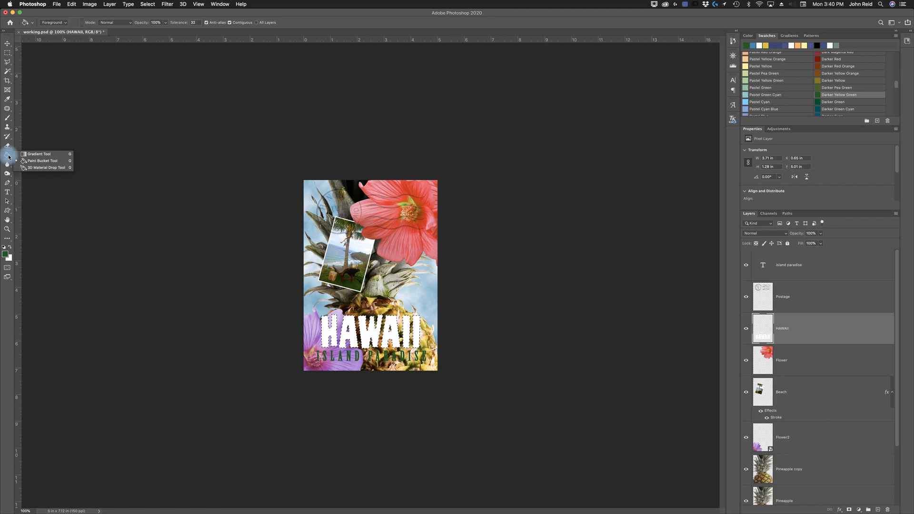
left_click(37, 154)
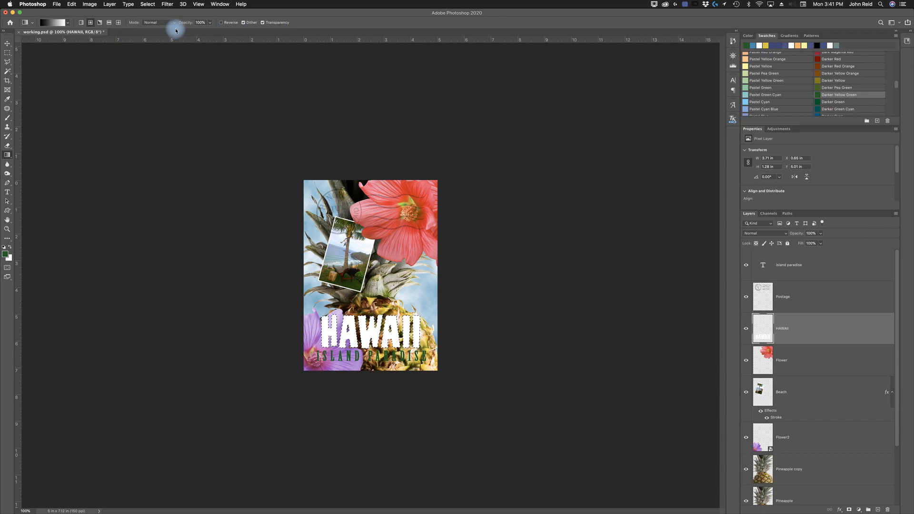
Set the foreground color to orange #e49820 and return to the Gradient tool.
left_click(6, 258)
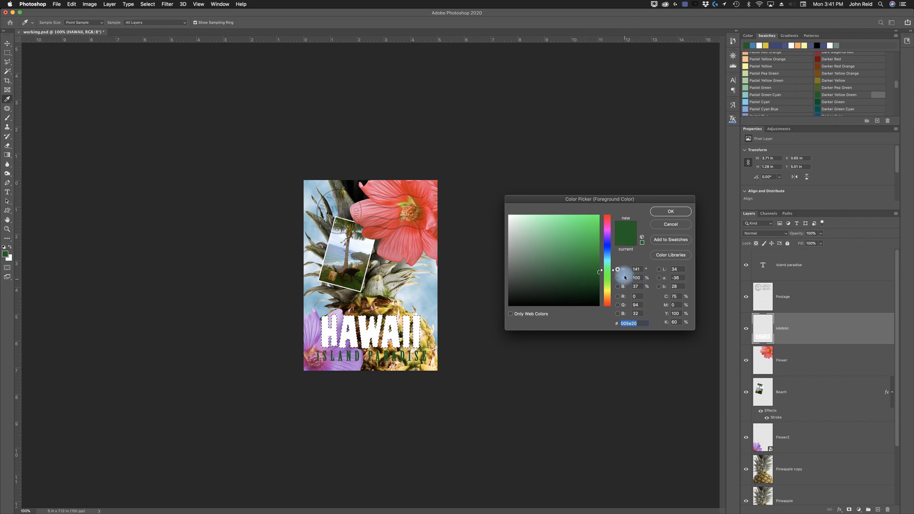
left_click_drag(608, 275, 610, 299)
left_click_drag(587, 231, 588, 222)
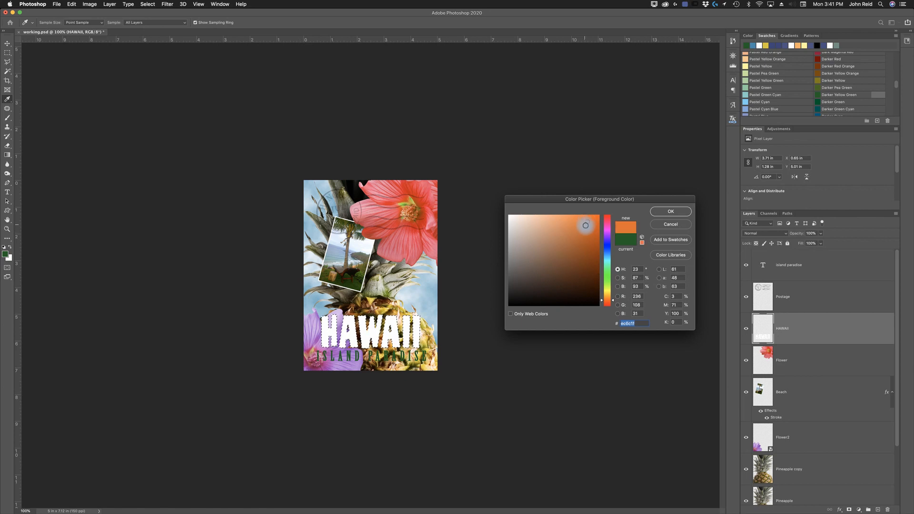
mouse_move(613, 302)
left_mouse_down()
mouse_move(613, 285)
mouse_move(615, 299)
left_mouse_up()
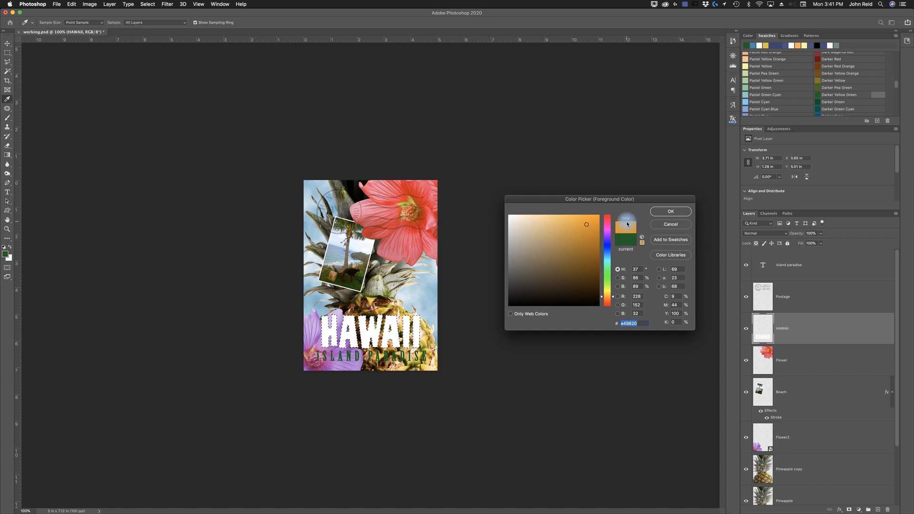
left_click(679, 211)
key("g")
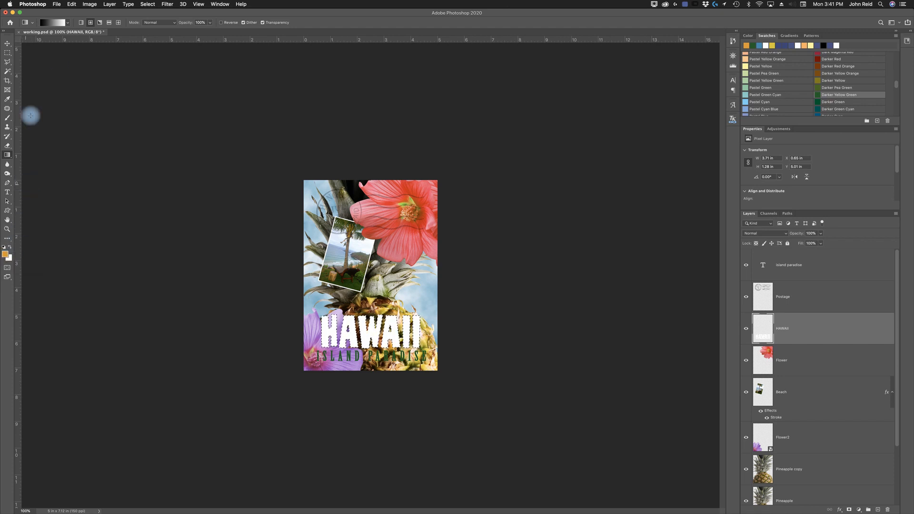
Display the gradient presets as a Large List, after trying the Text Only and Small Thumbnail views.
left_click(67, 22)
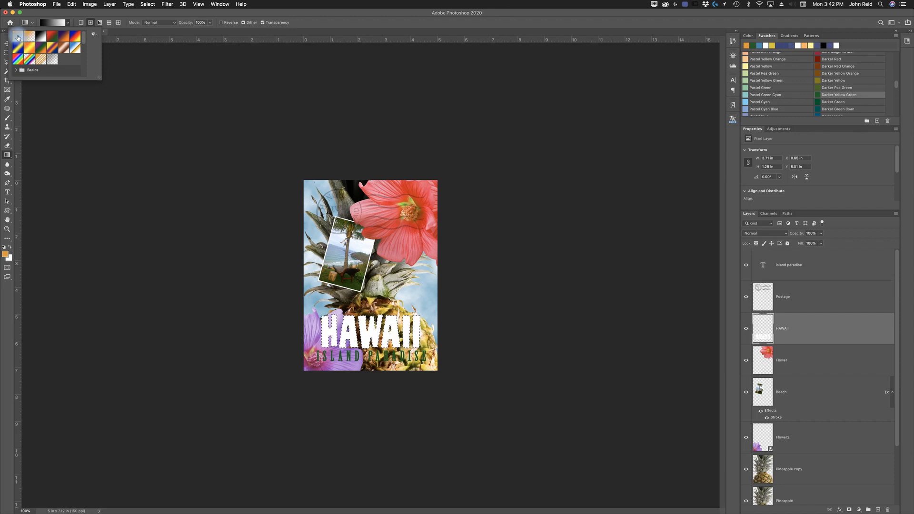
left_click(95, 35)
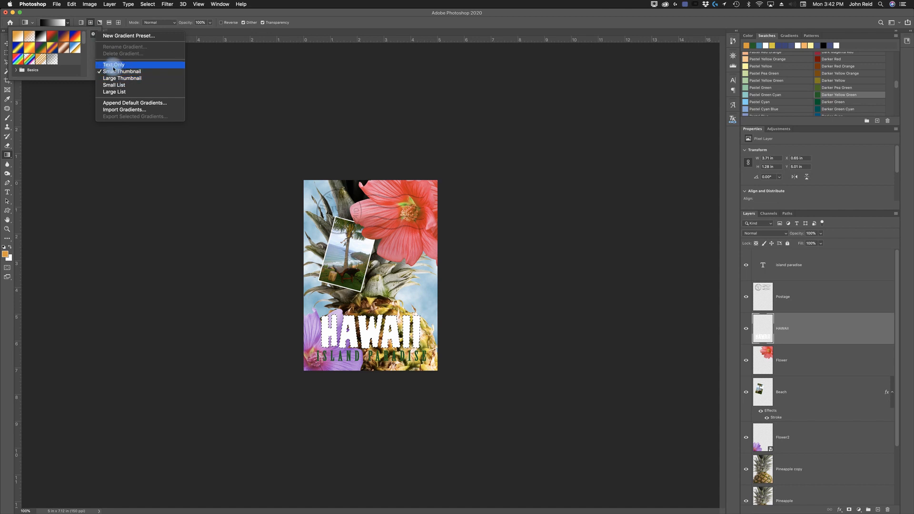
left_click(114, 67)
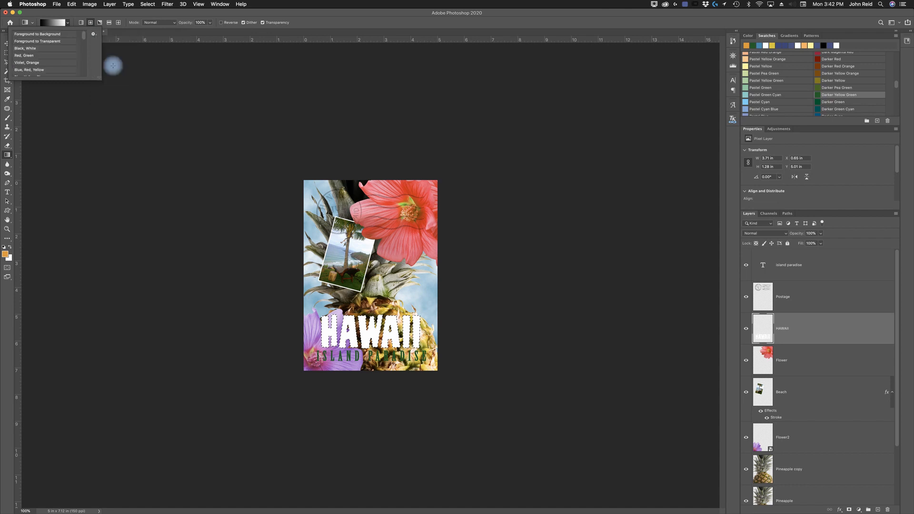
left_click(94, 34)
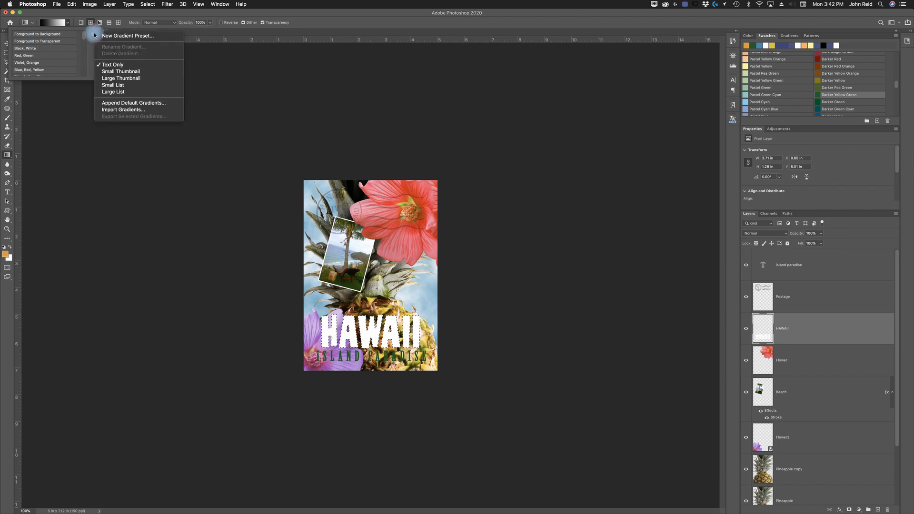
left_click(113, 72)
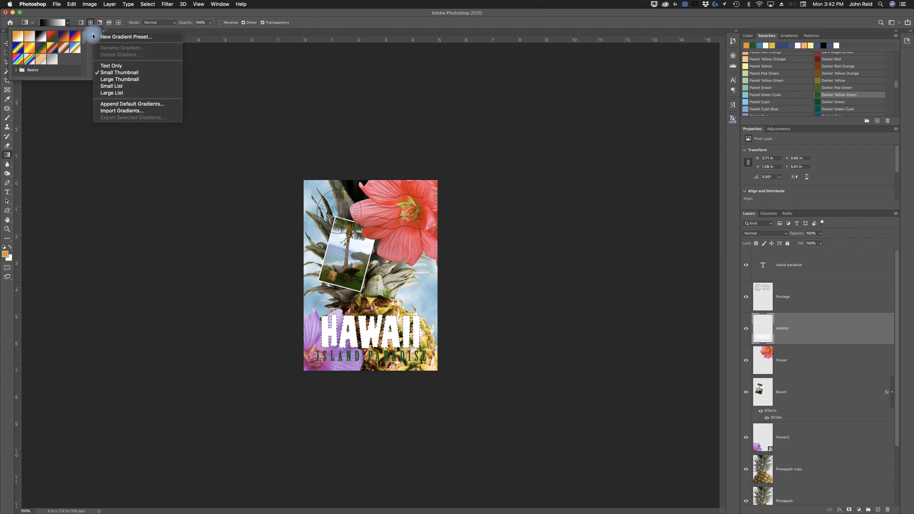
left_click(116, 93)
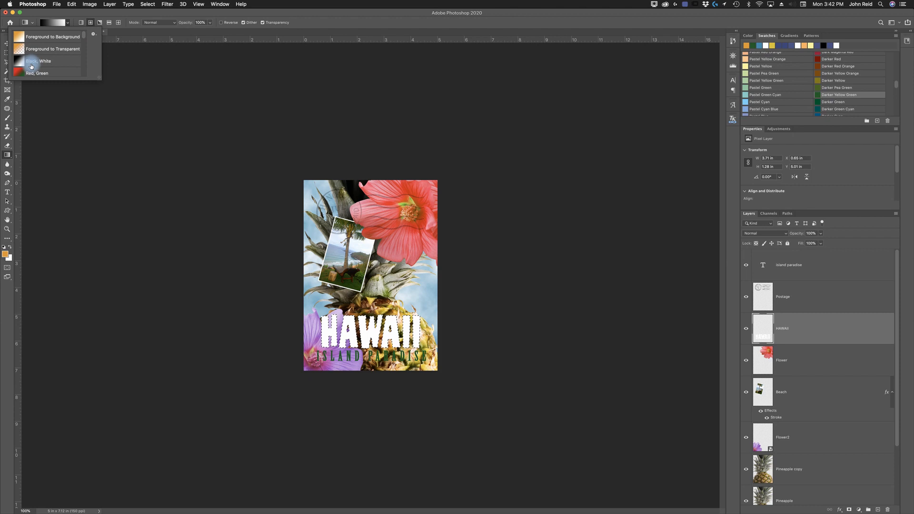
Choose the Foreground to Background gradient preset.
mouse_move(84, 36)
left_mouse_down()
mouse_move(82, 63)
mouse_move(82, 32)
left_mouse_up()
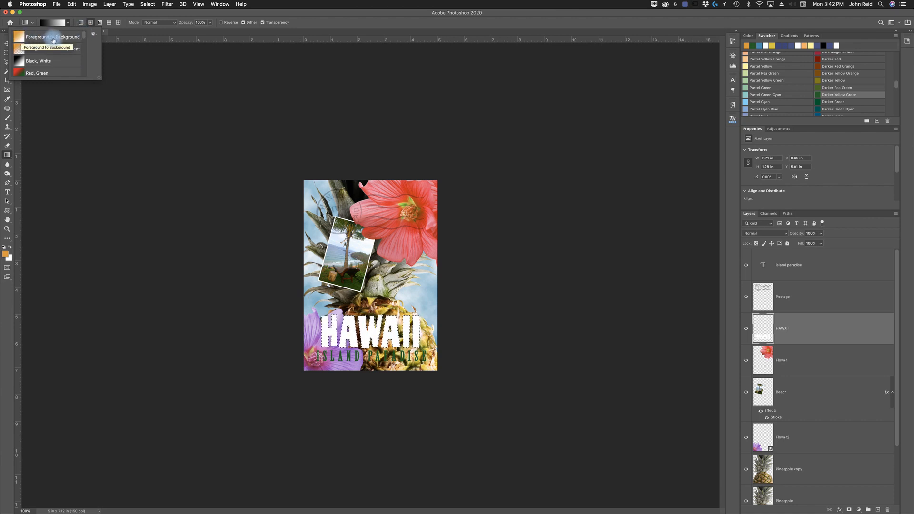
left_click(15, 36)
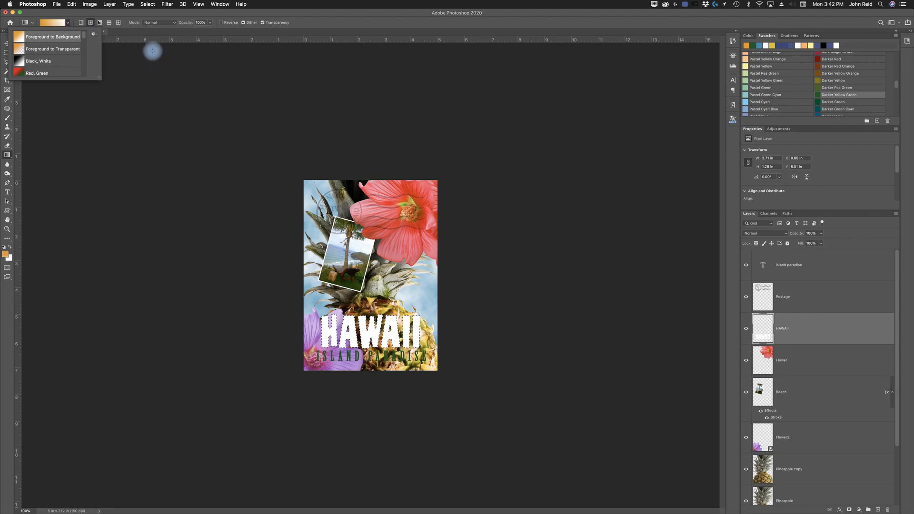
left_click(173, 32)
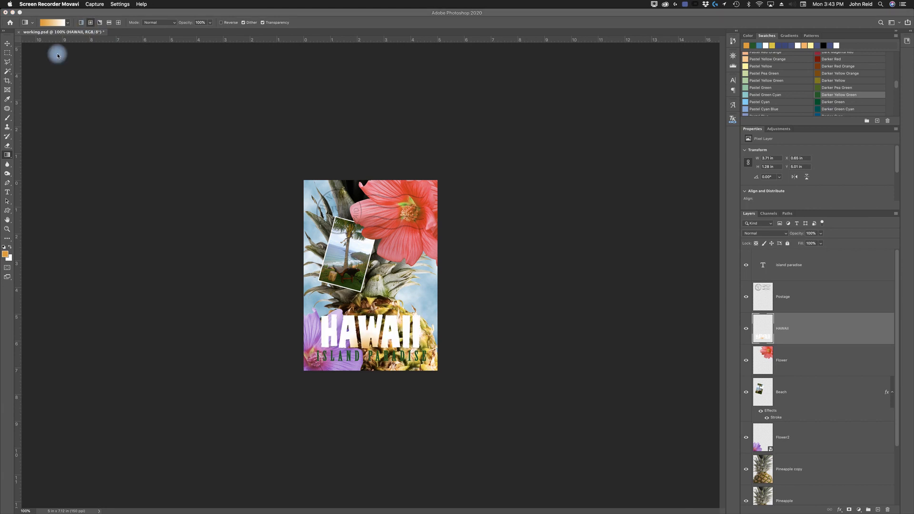
Fill the selected HAWAII lettering with a vertical linear gradient, redrawing it until it runs from orange at the base to white at the top.
left_click(81, 23)
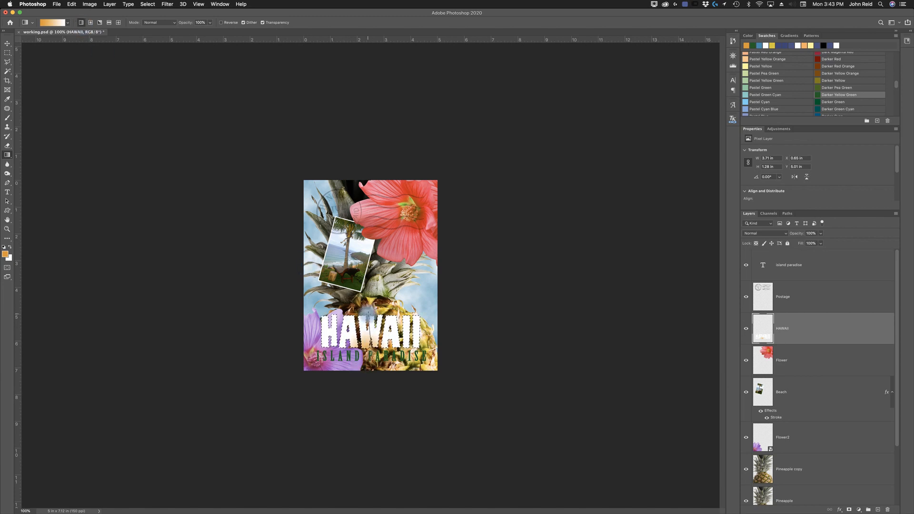
left_click_drag(368, 312, 372, 318)
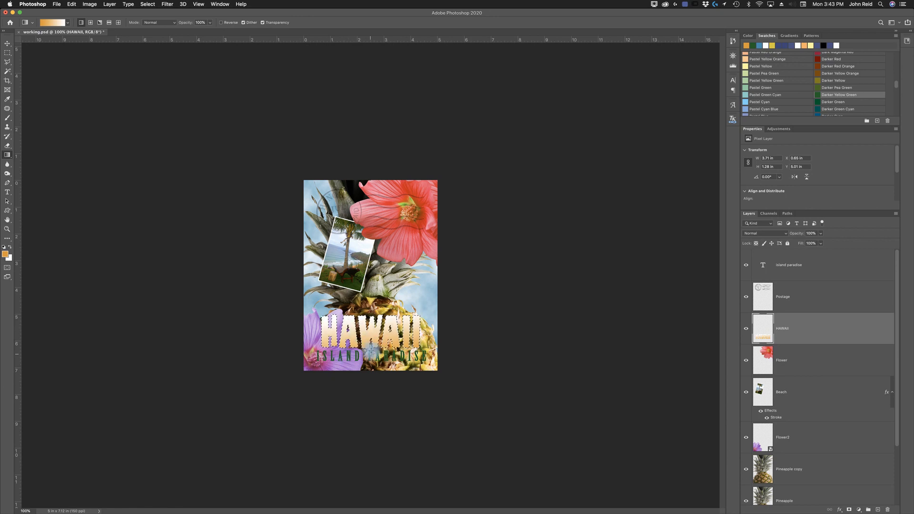
left_click_drag(372, 335, 371, 339)
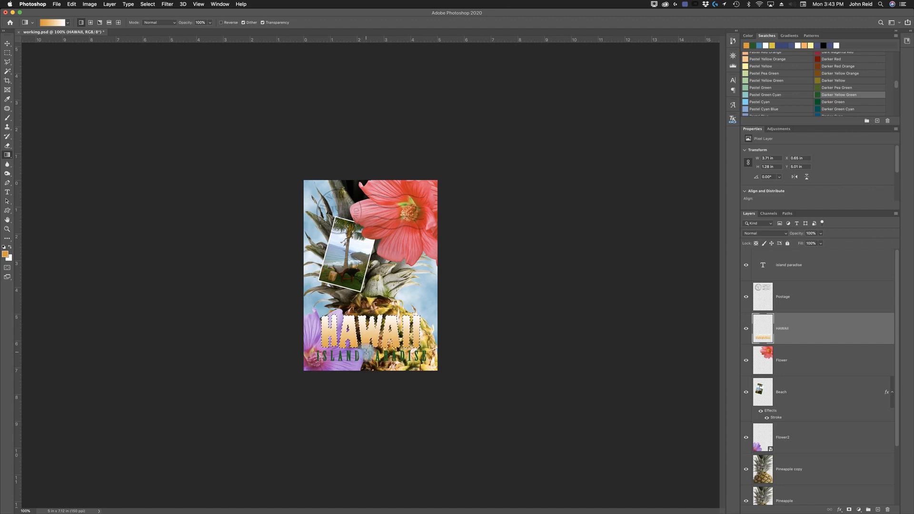
left_click_drag(366, 331, 366, 326)
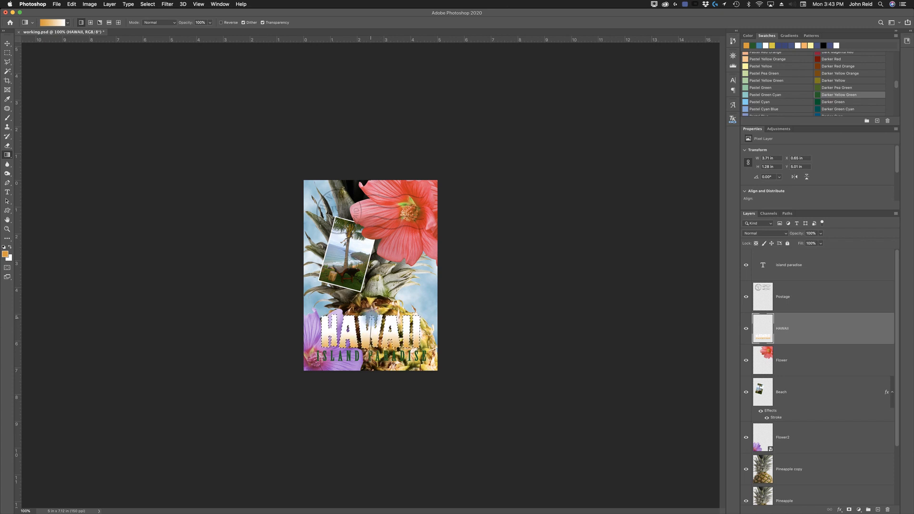
Redraw the orange-to-white linear gradient over the selected HAWAII lettering and deselect it.
left_click_drag(372, 318, 372, 315)
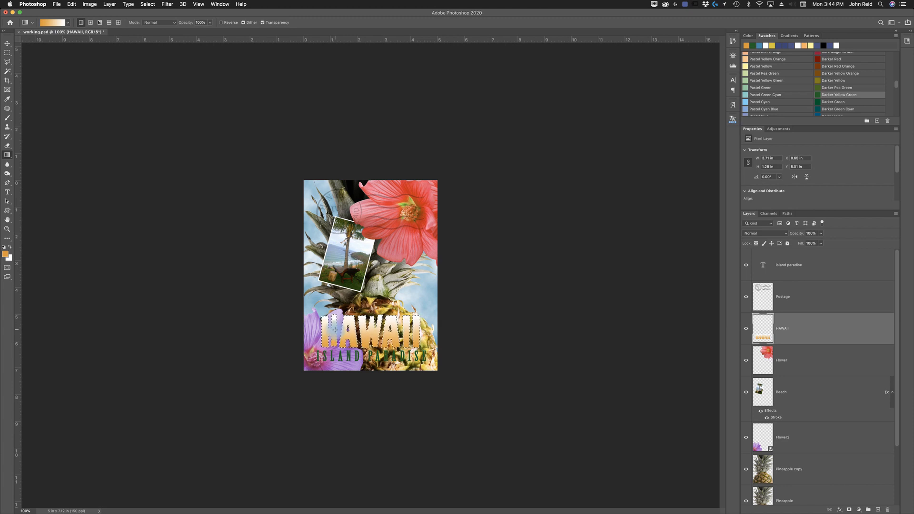
left_click(148, 4)
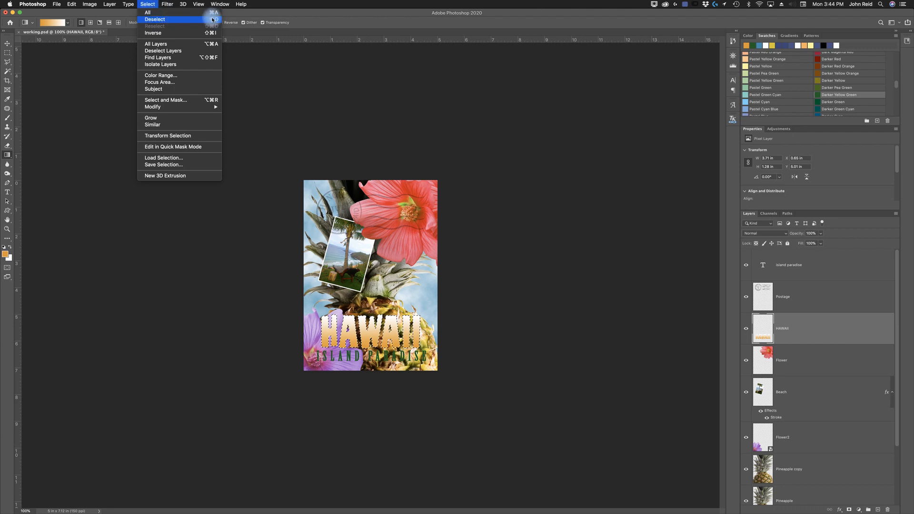
left_click(158, 20)
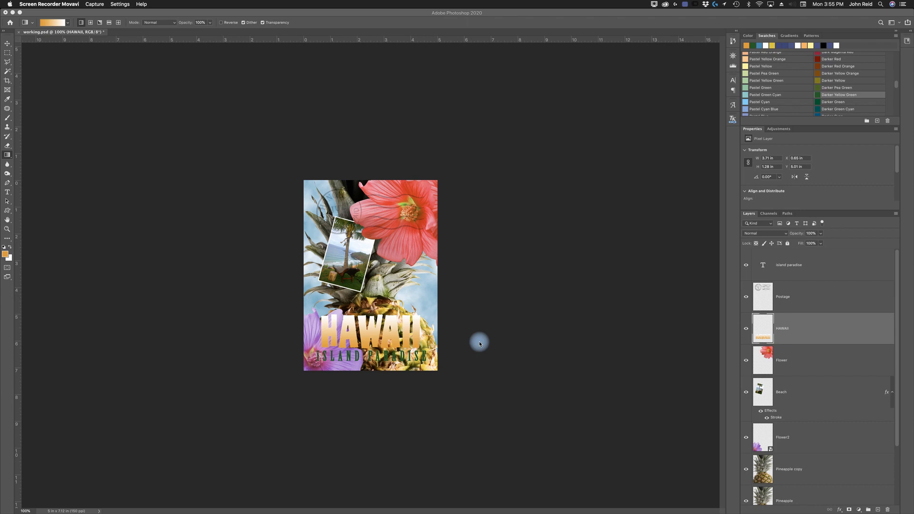
Add a Drop Shadow layer style to the island paradise text layer, keeping the postcard lettering in view.
key("super+0")
left_click(480, 344)
key("super+0")
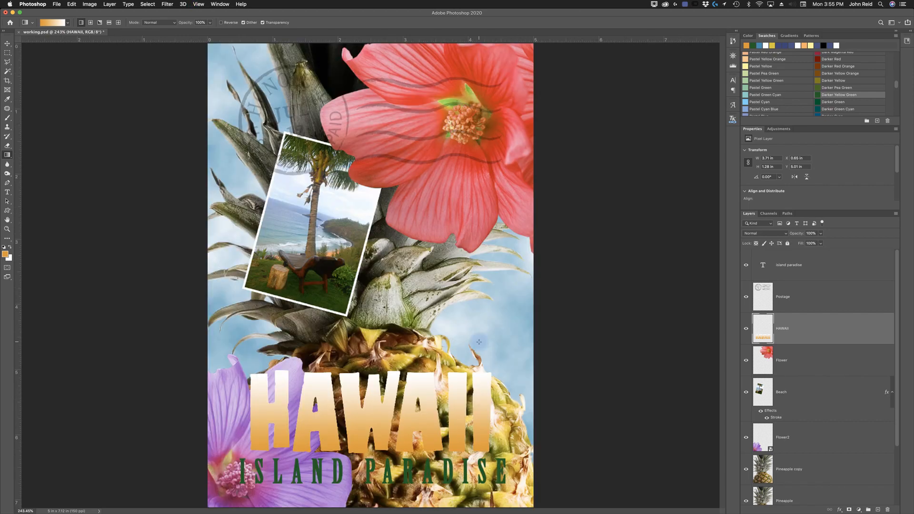
key("super+minus")
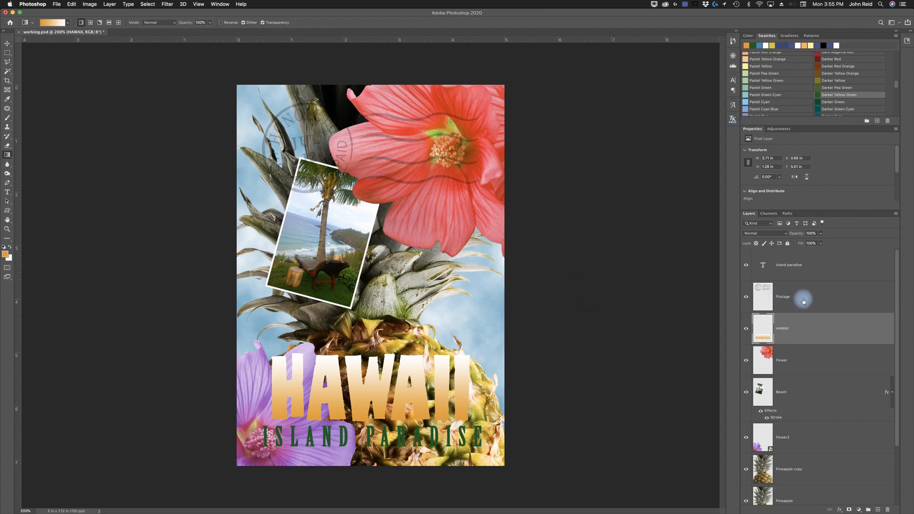
left_click(813, 267)
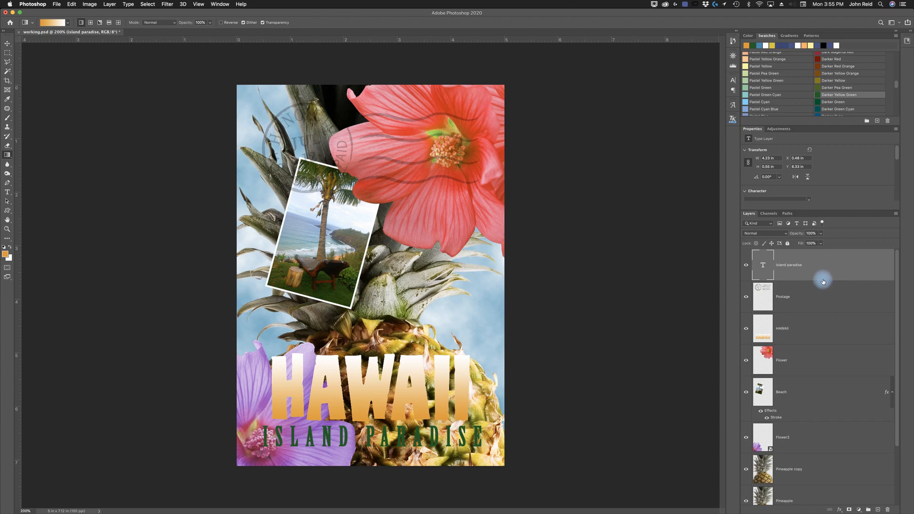
left_click(110, 4)
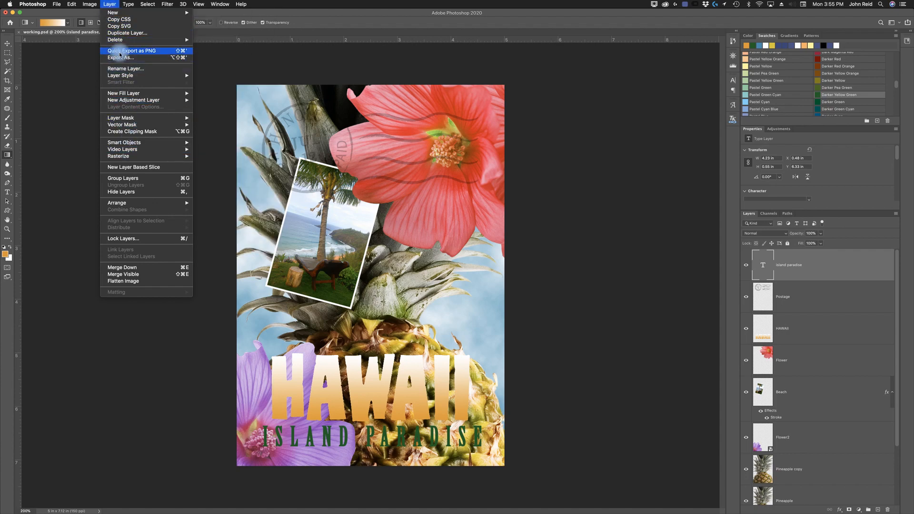
mouse_move(135, 78)
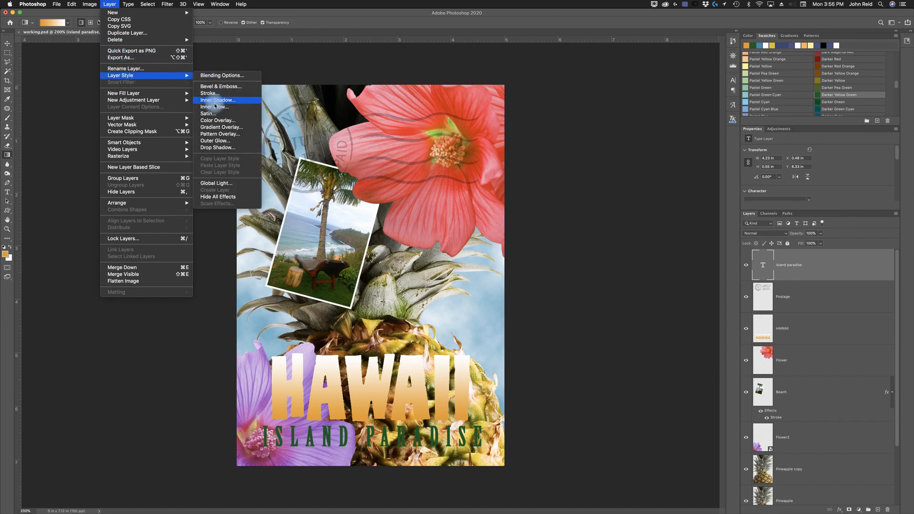
left_click(218, 149)
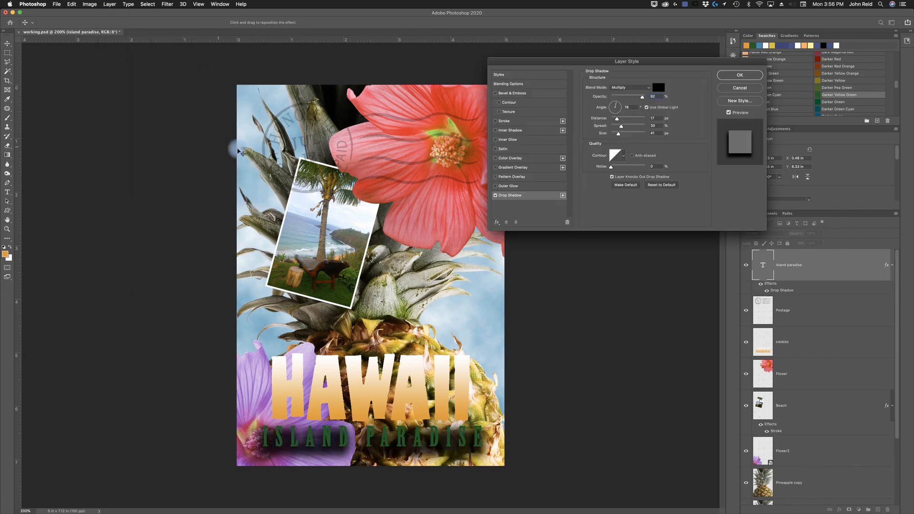
left_click_drag(592, 61, 520, 58)
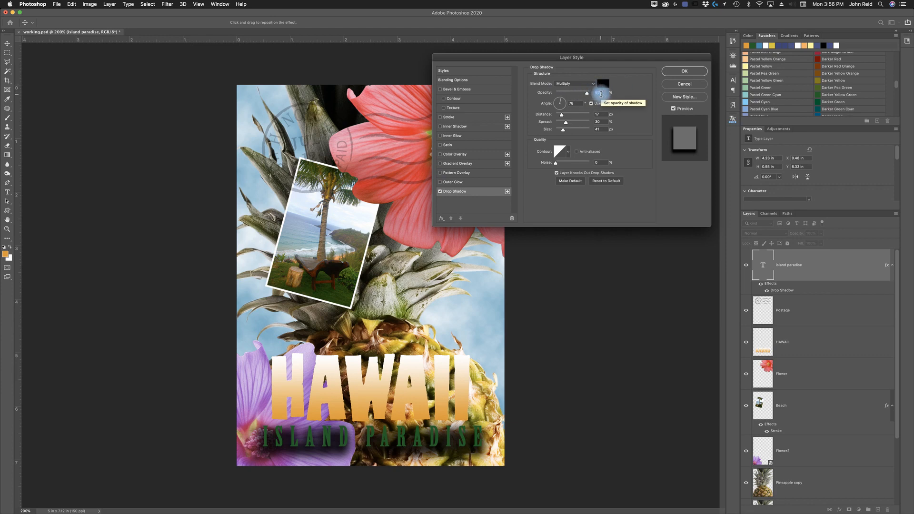
Set the island paradise drop shadow to 75% opacity, 5 px distance and 10 px size, and apply it.
type("75")
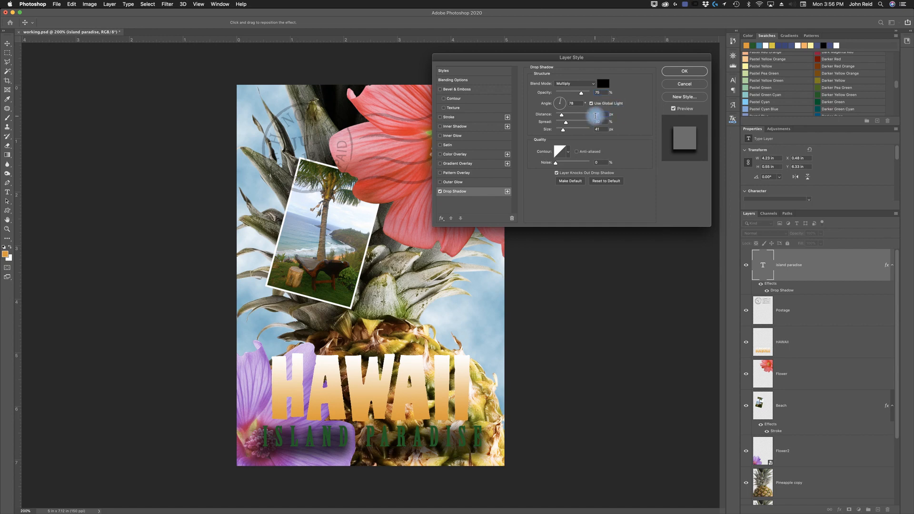
type("5")
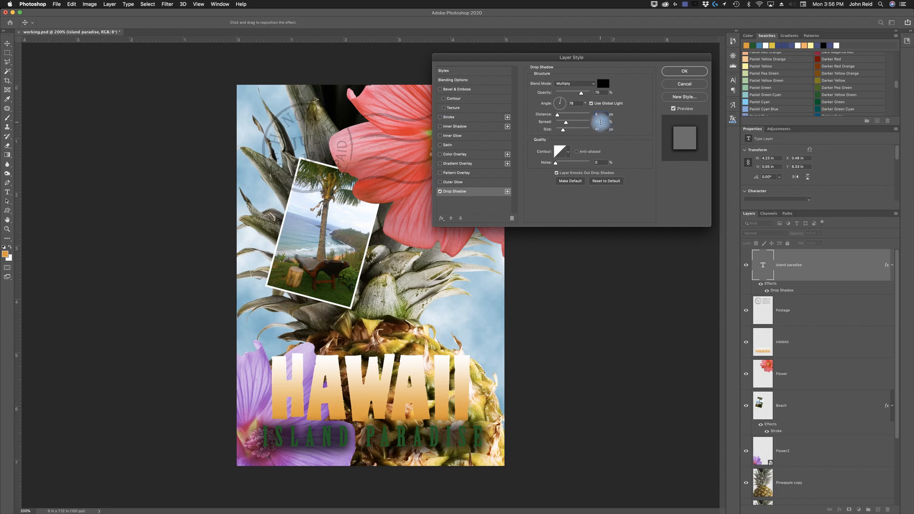
double_click(602, 129)
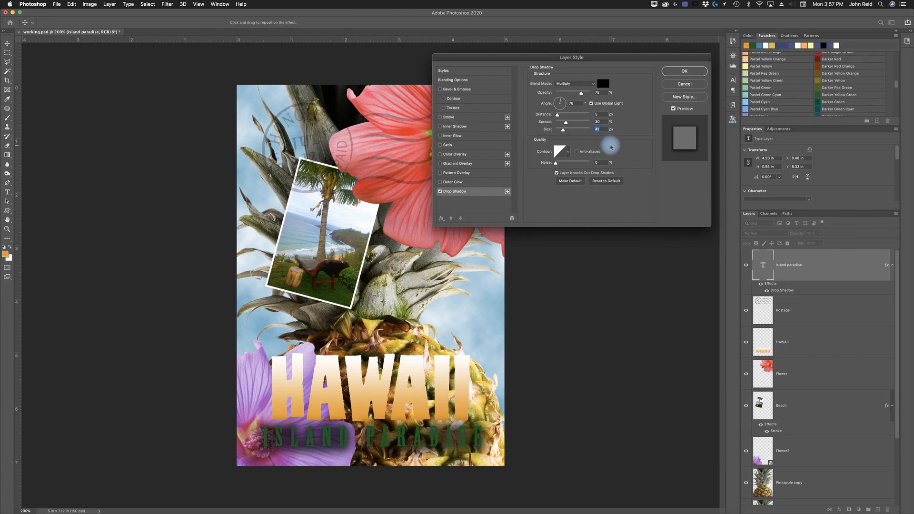
type("1")
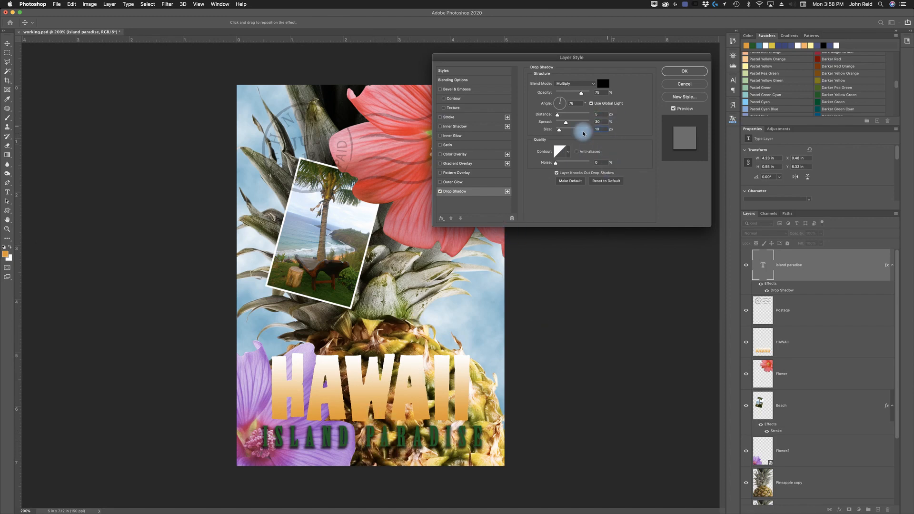
mouse_move(558, 130)
left_mouse_down()
mouse_move(572, 134)
mouse_move(553, 129)
left_mouse_up()
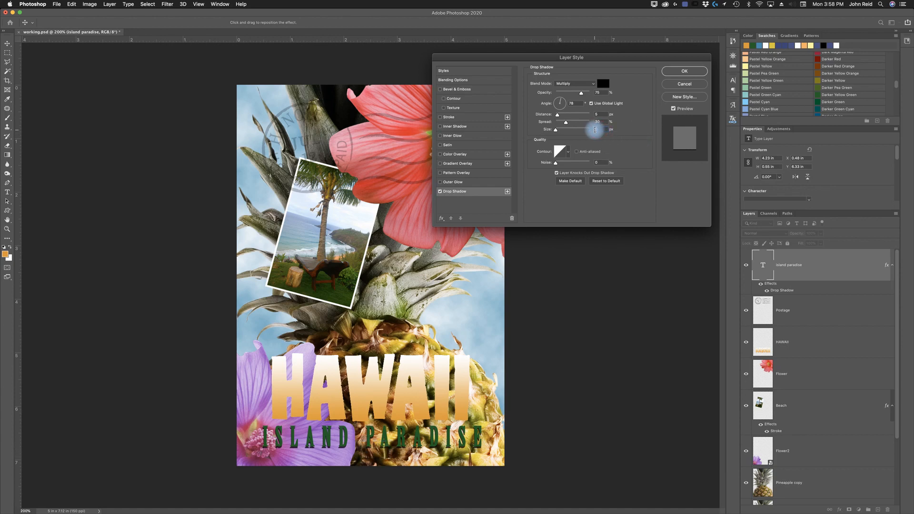
type("10")
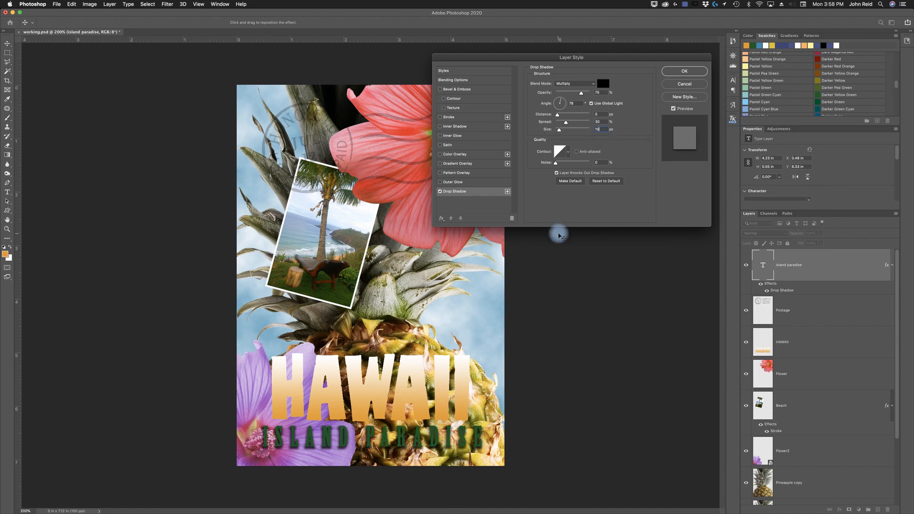
key("Return")
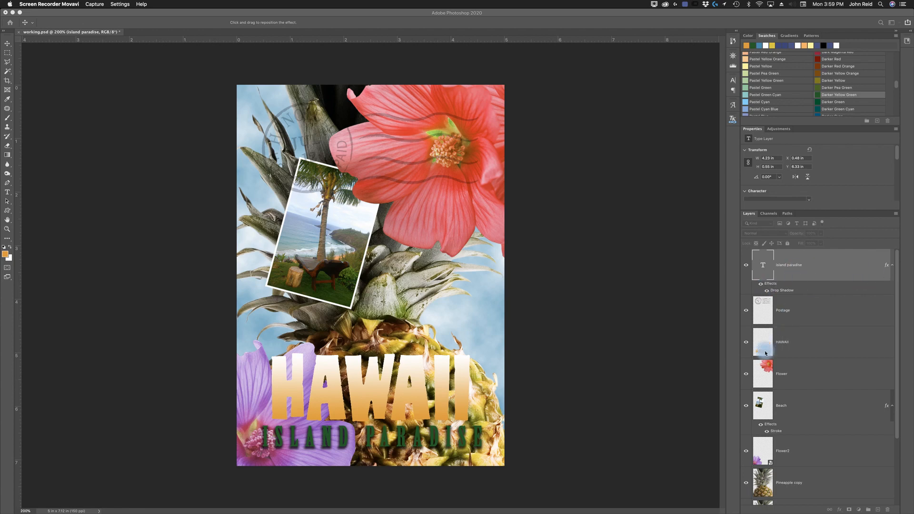
Move the drop shadow effect from the island paradise layer to the HAWAII layer and copy it back to island paradise.
left_click(769, 286)
left_click_drag(769, 286, 782, 352)
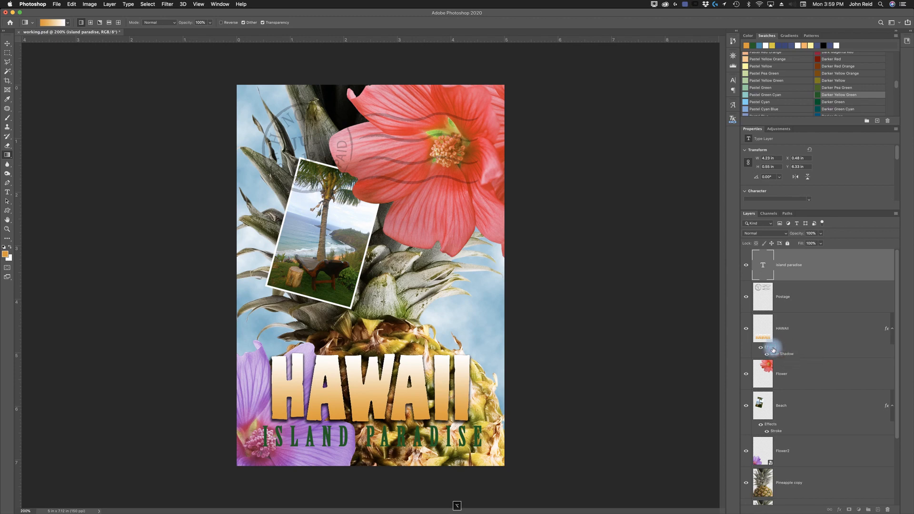
left_click_drag(774, 350, 788, 275)
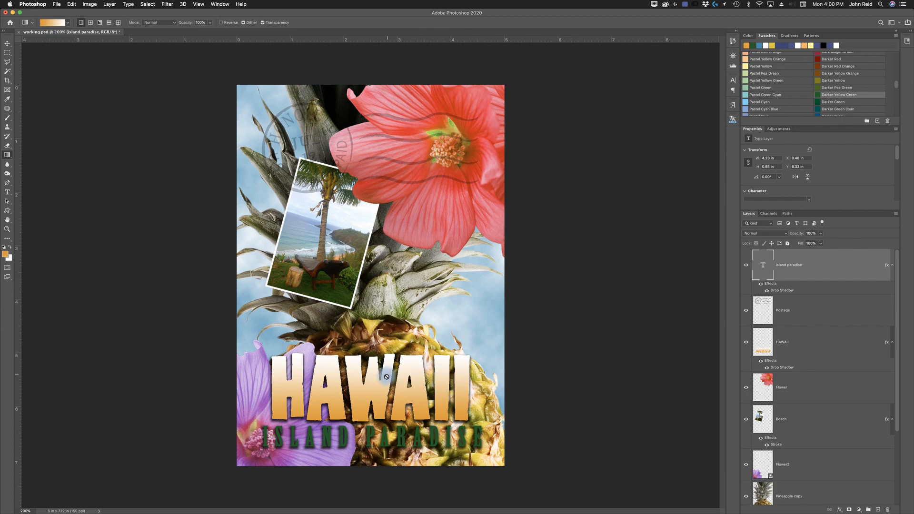
Add a Stroke effect to the HAWAII layer with a size of 4 px and the position set to Outside.
left_click(802, 342)
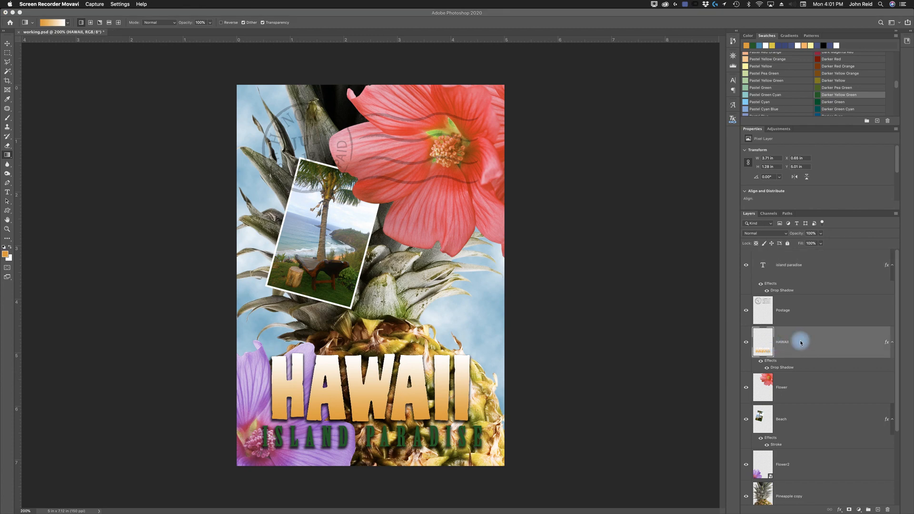
left_click(888, 345)
double_click(888, 345)
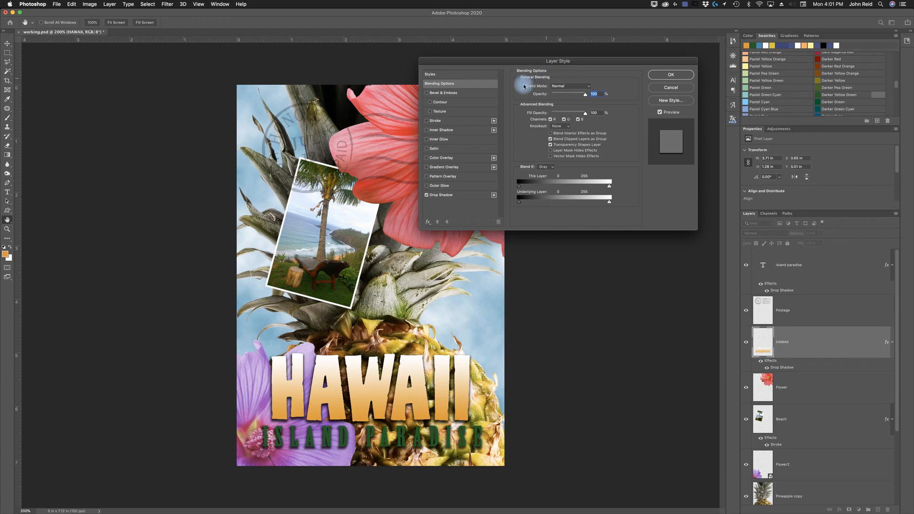
left_click(435, 122)
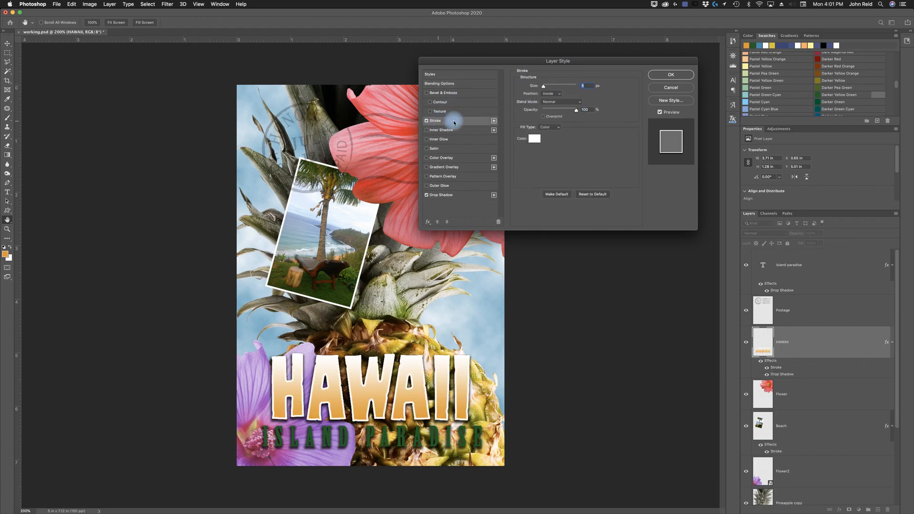
left_click(428, 122)
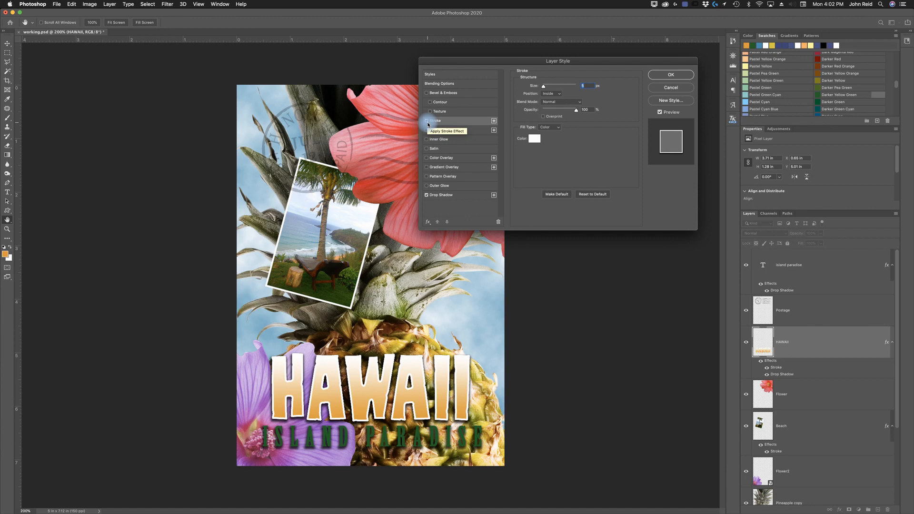
left_click(427, 122)
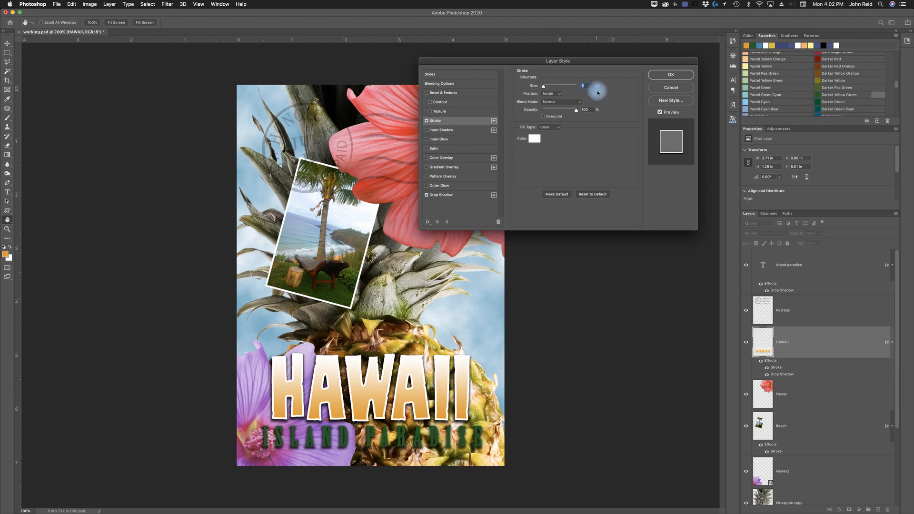
type("4")
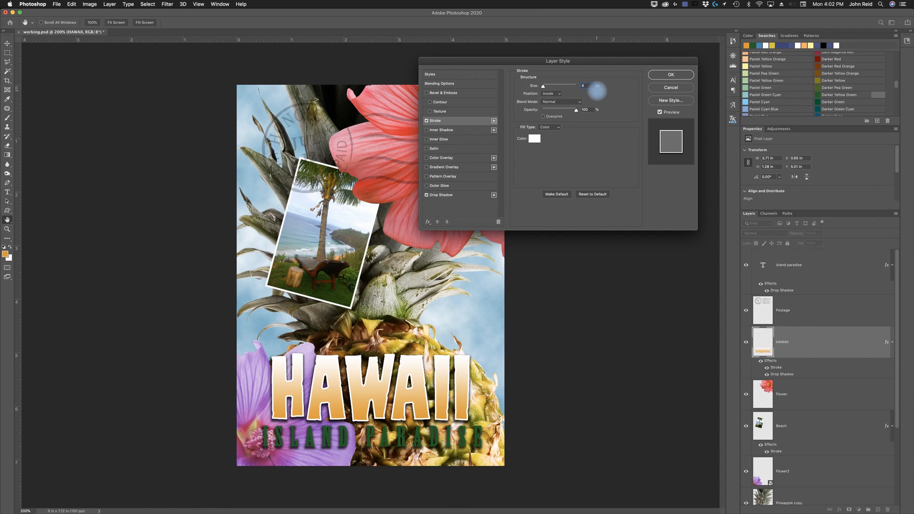
left_click(560, 96)
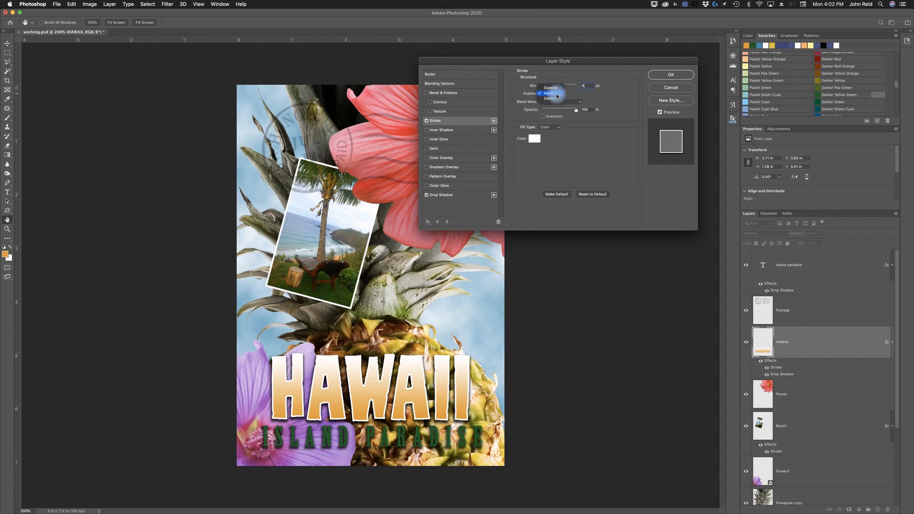
left_click(552, 87)
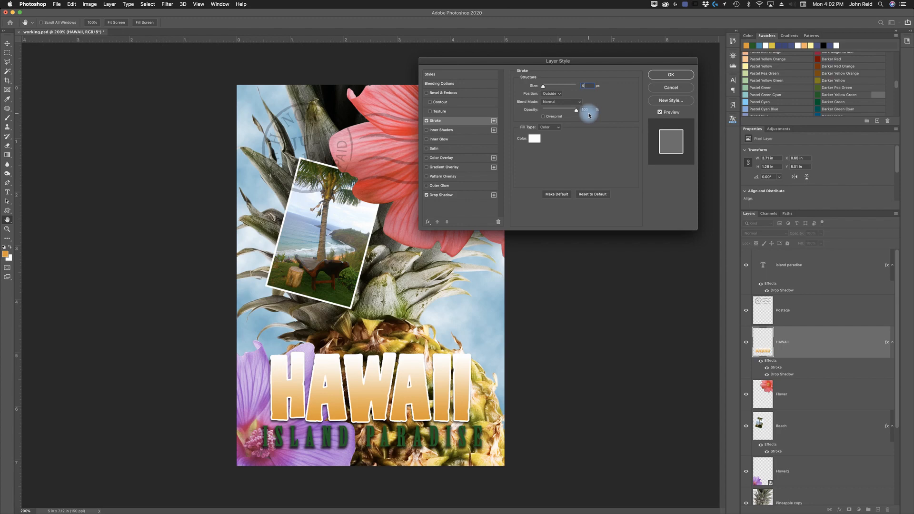
Set the HAWAII stroke color to green #0c9e3e by sampling the island paradise text's green and choosing a brighter shade.
left_click(536, 139)
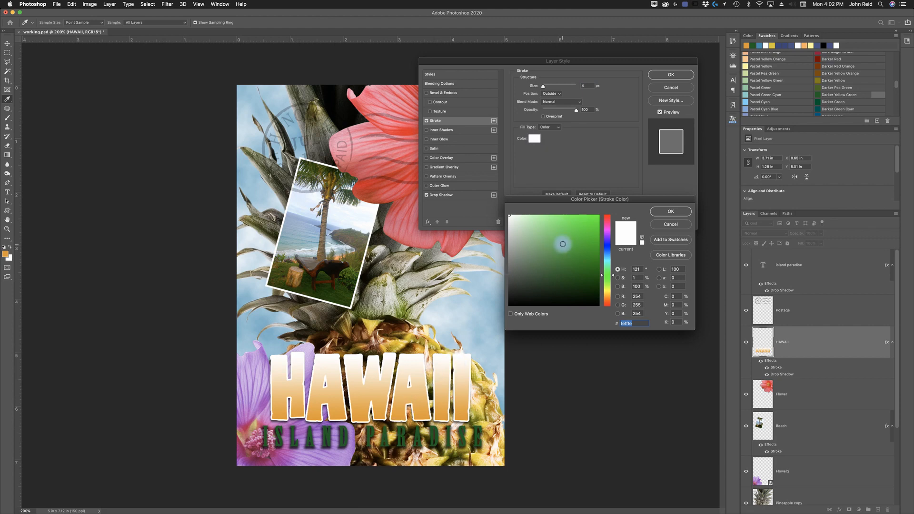
left_click(332, 437)
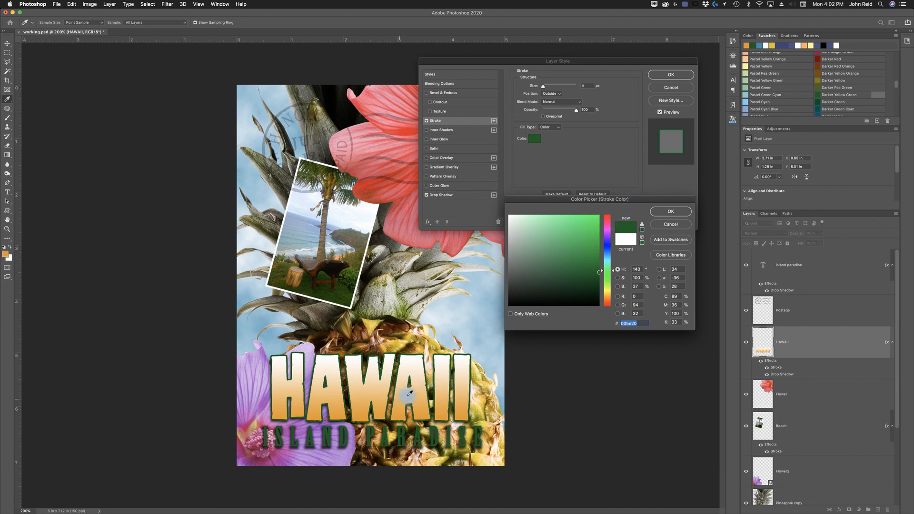
left_click(400, 414)
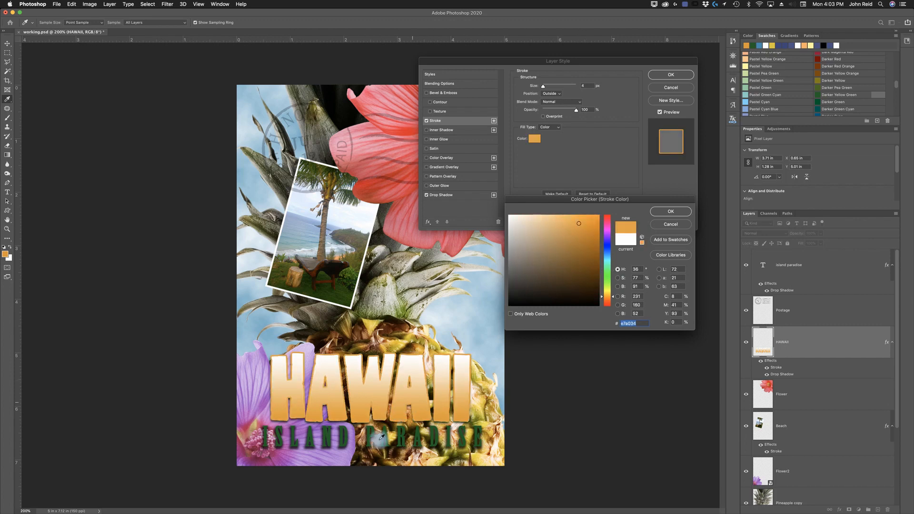
left_click(370, 440)
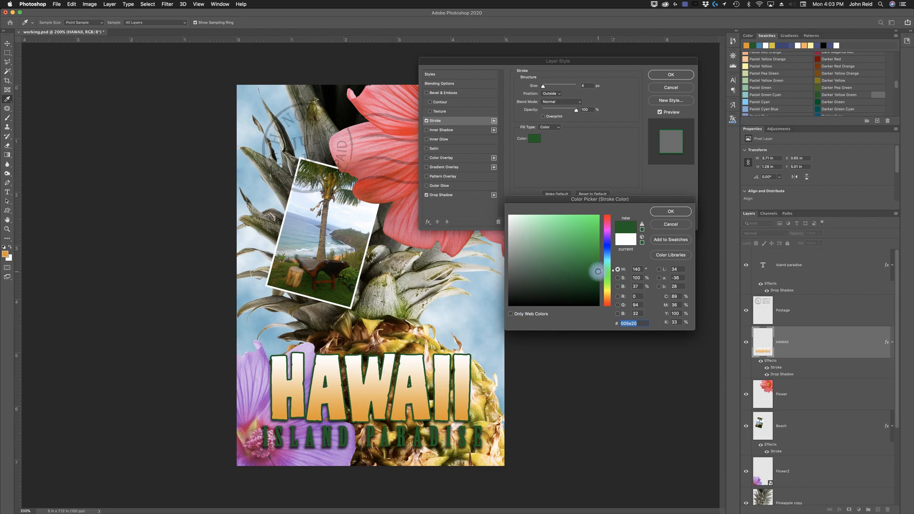
left_click_drag(598, 271, 590, 265)
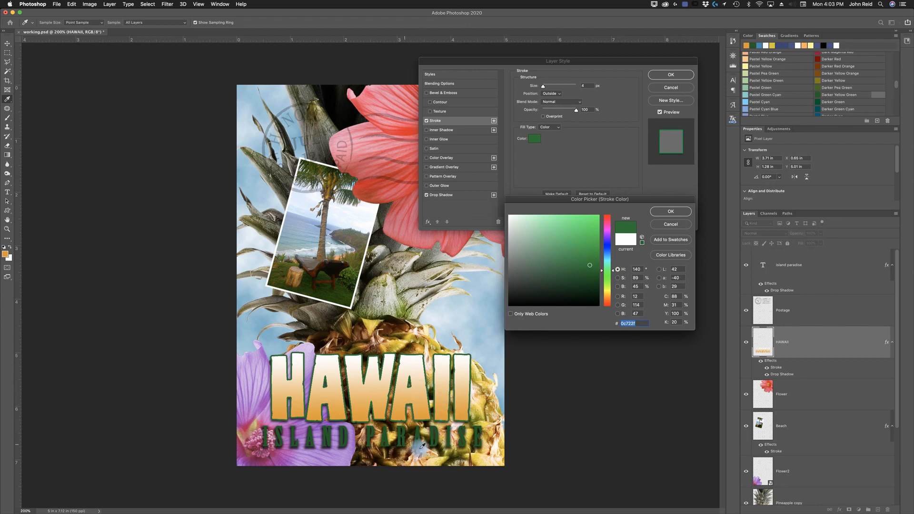
left_click(593, 254)
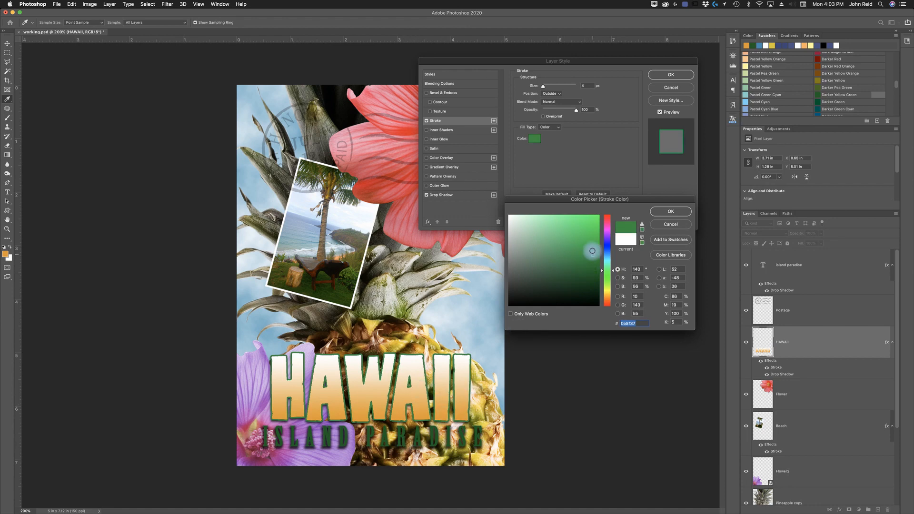
left_click(593, 249)
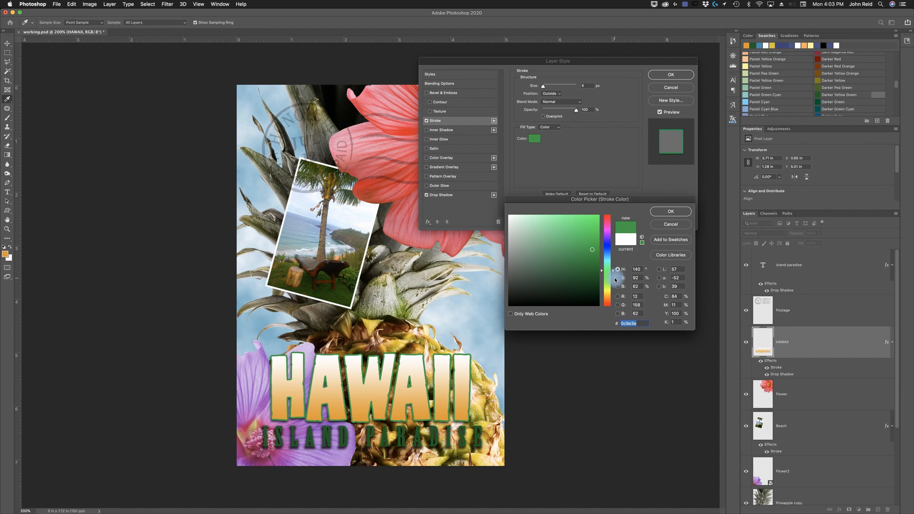
left_click(674, 214)
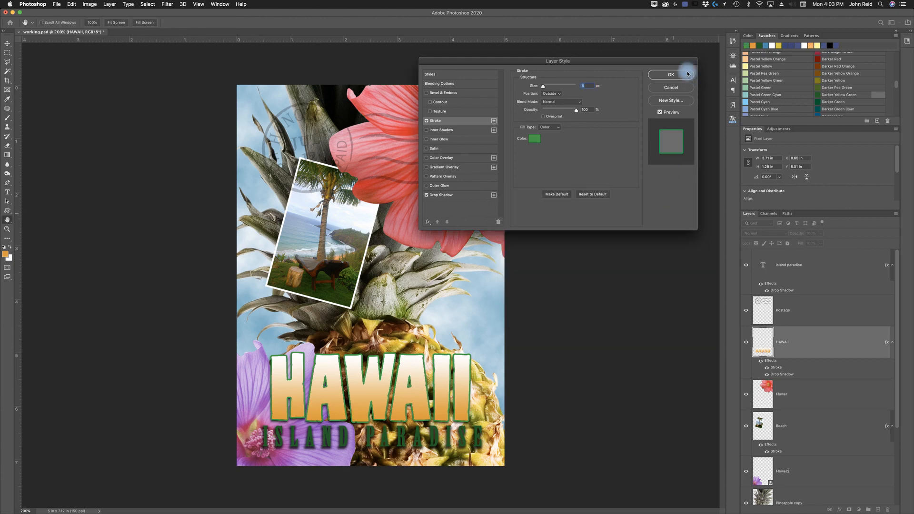
Apply the HAWAII stroke and add a Drop Shadow effect to the Flower layer.
left_click(672, 76)
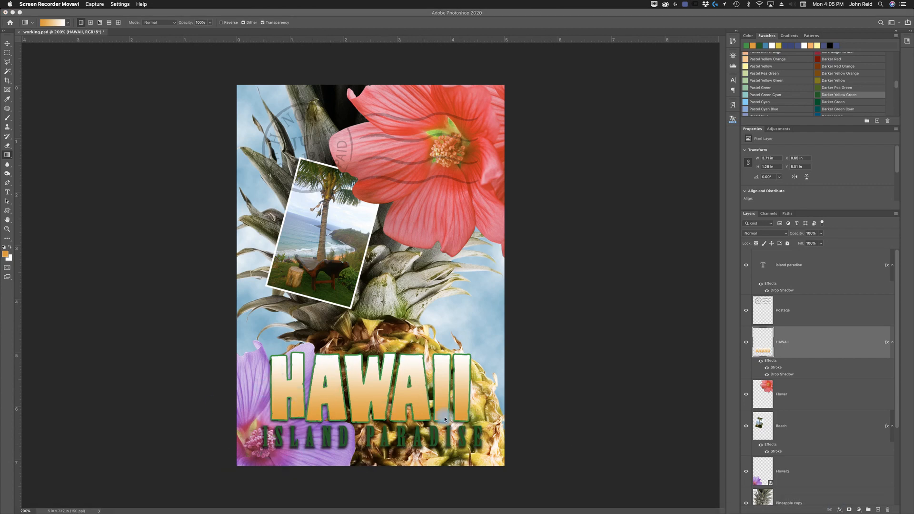
left_click(798, 392)
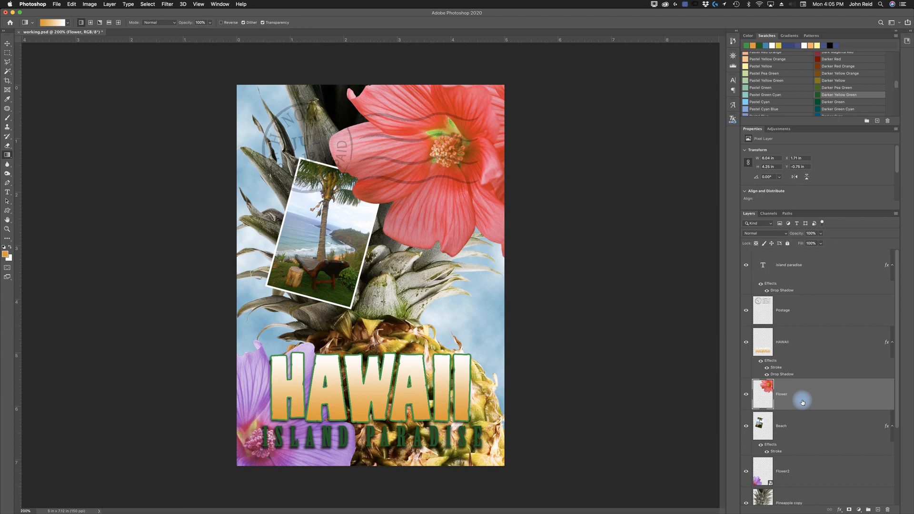
left_click(111, 5)
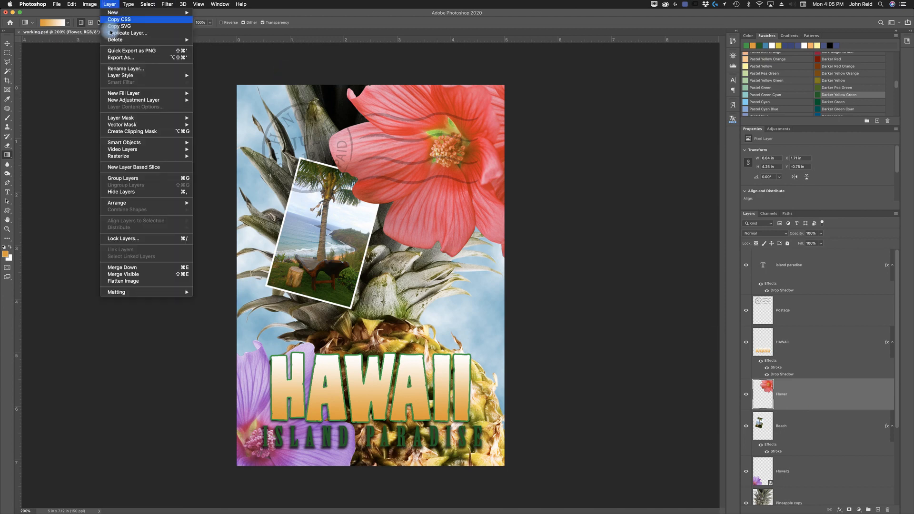
mouse_move(136, 80)
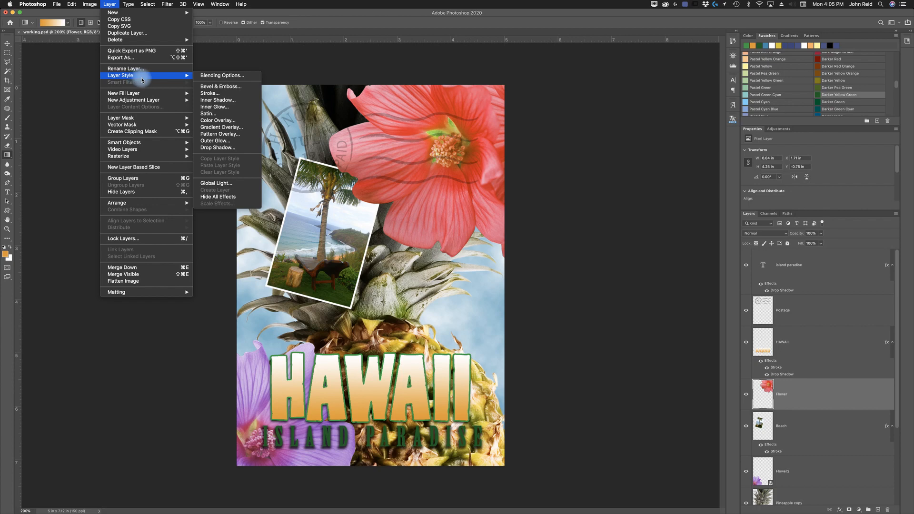
mouse_move(180, 77)
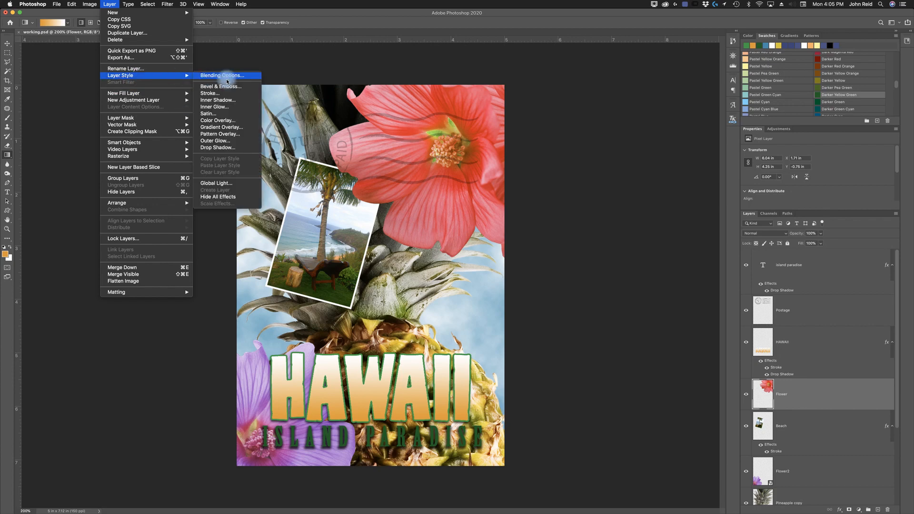
left_click(219, 147)
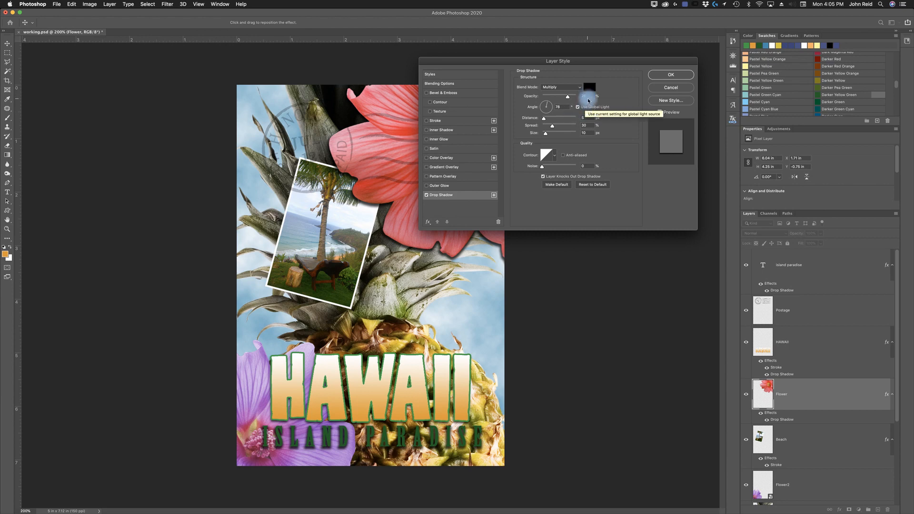
Set the Flower layer's drop shadow to 60% opacity, 13 px distance and 9% spread.
left_click_drag(591, 93, 579, 100)
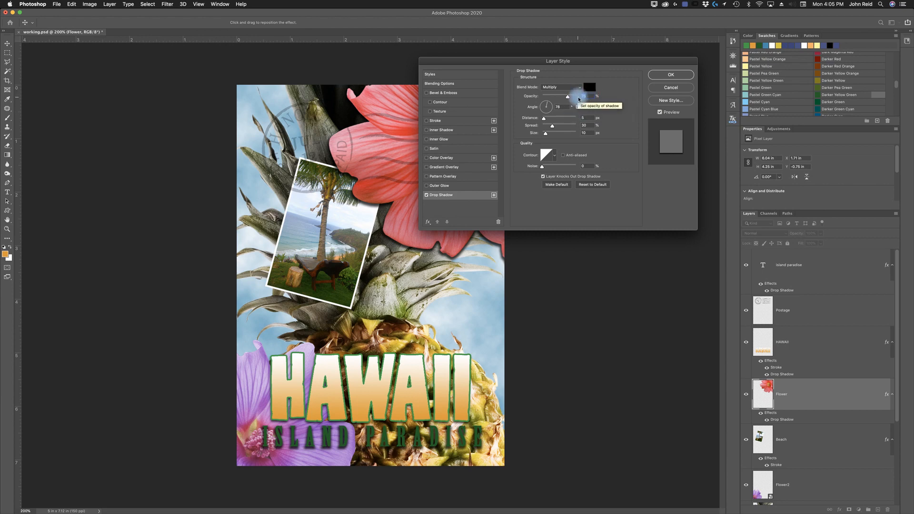
type("60")
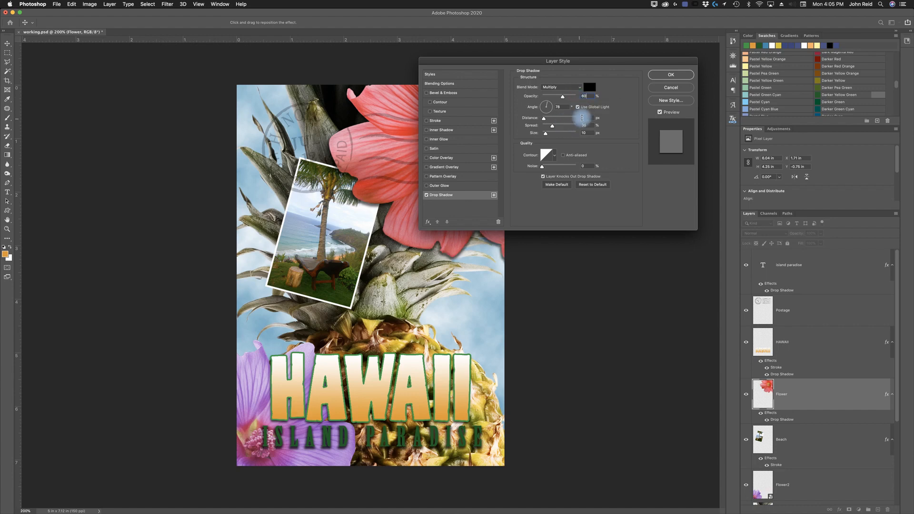
left_click_drag(586, 117, 582, 117)
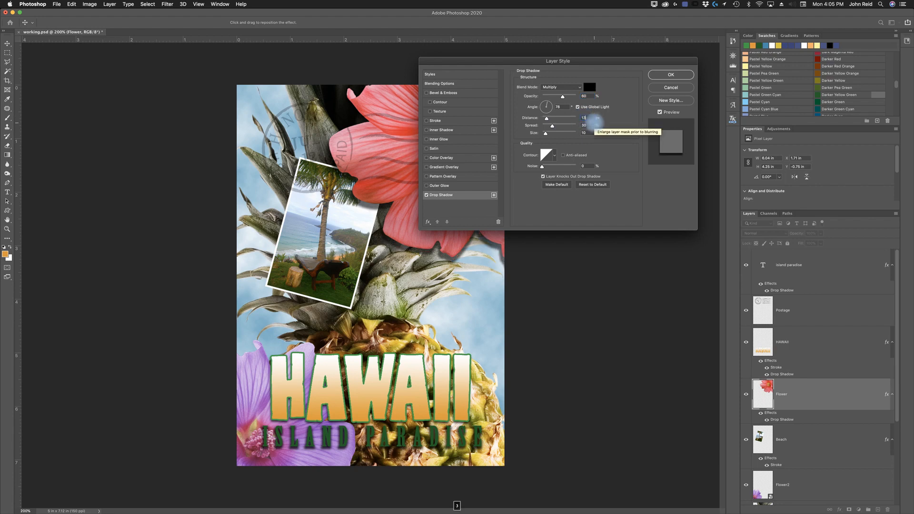
type("13")
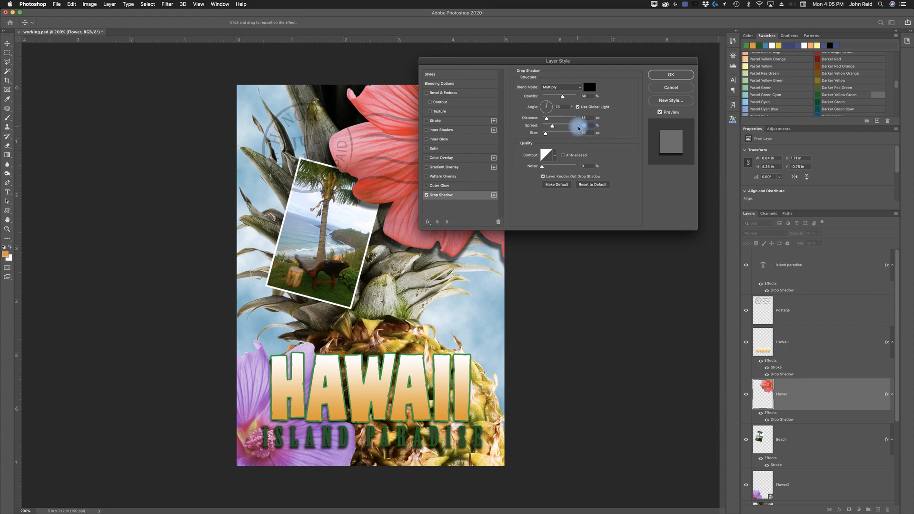
type("9")
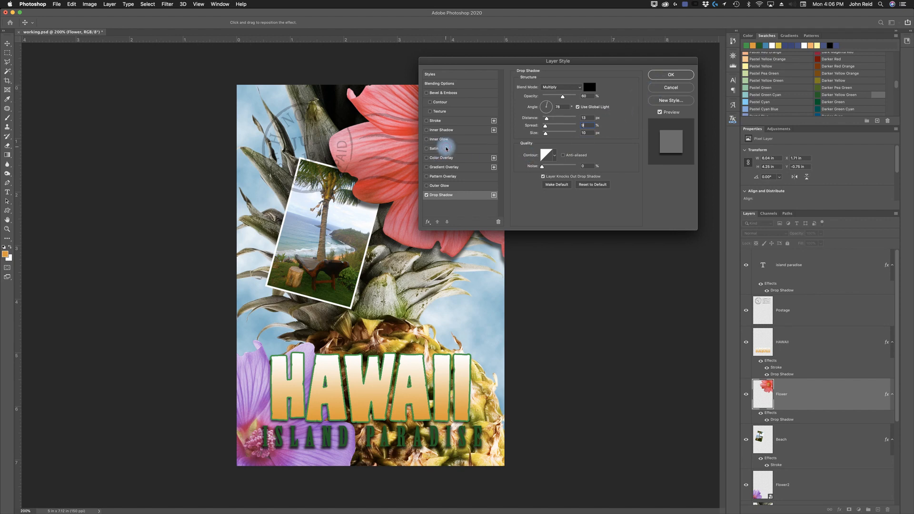
Add a Satin effect to the Flower layer with the color #e35156 and a distance of 22 px.
left_click(437, 151)
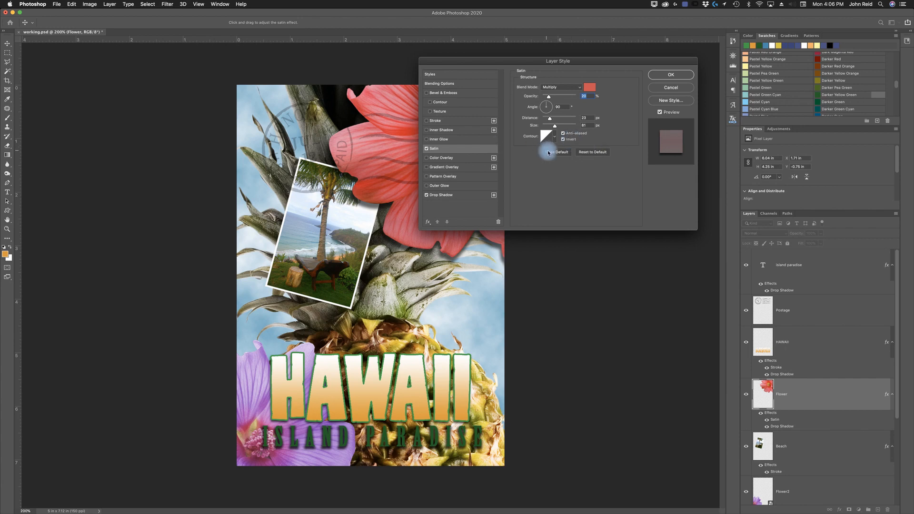
left_click(591, 87)
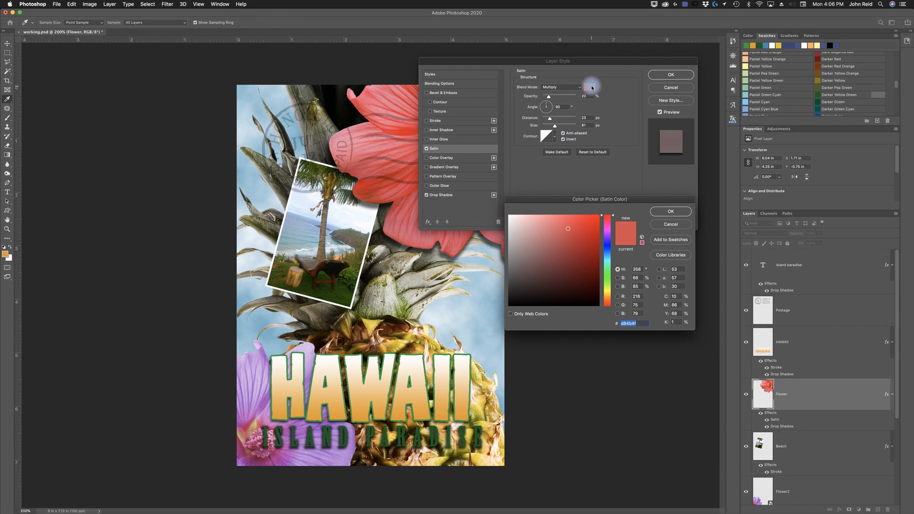
left_click(567, 224)
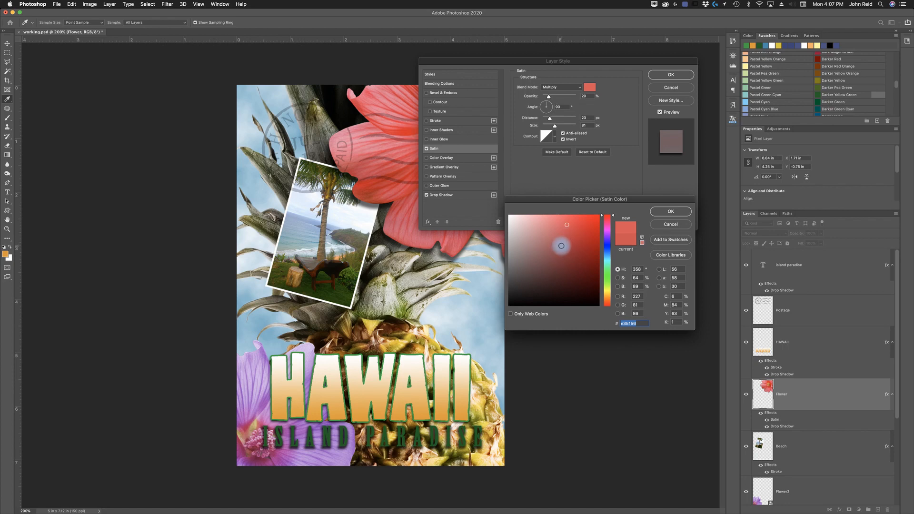
left_click(670, 213)
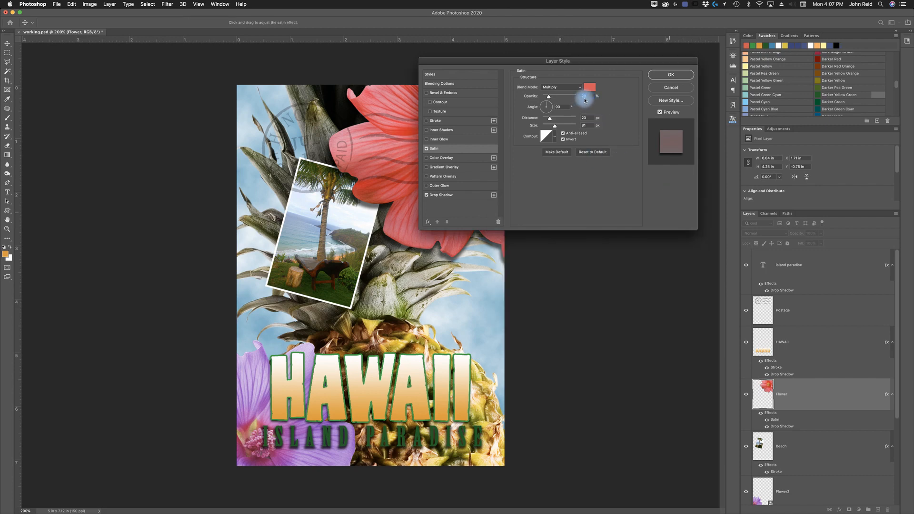
left_click(585, 98)
left_click(583, 118)
type("22")
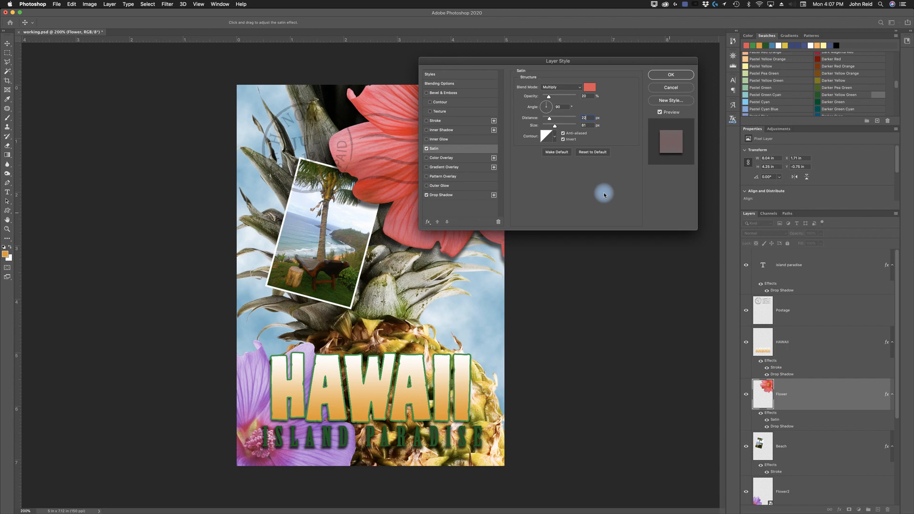
Compare the red flower with and without its effects using the layer style preview, and apply the effects.
left_click(661, 113)
left_click(661, 113)
left_click(661, 113)
left_click(660, 113)
left_click(661, 113)
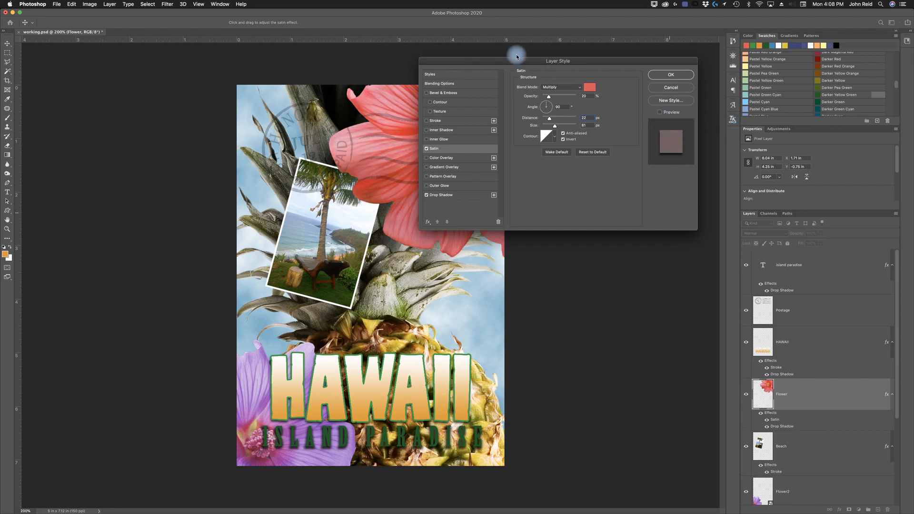
left_click_drag(520, 63, 544, 248)
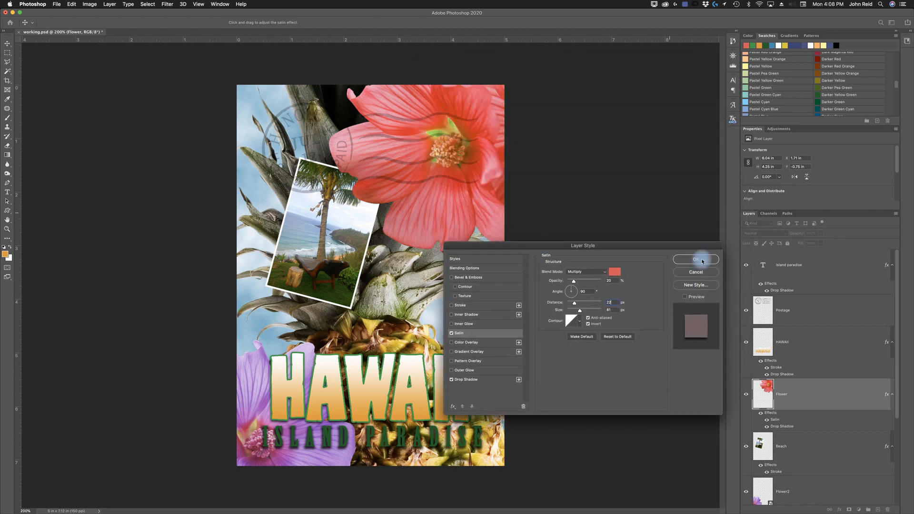
left_click(686, 297)
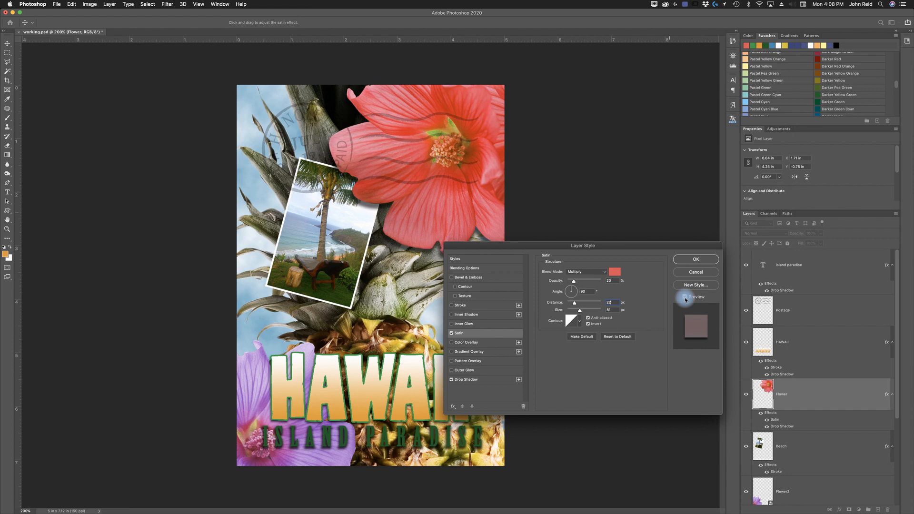
left_click(686, 298)
left_click(685, 298)
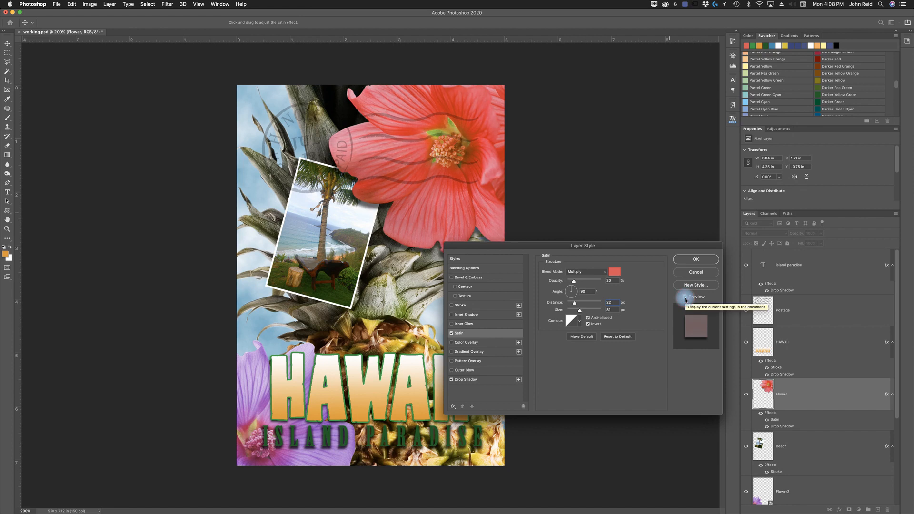
left_click(686, 298)
left_click(686, 298)
left_click(685, 299)
left_click(686, 298)
left_click(686, 298)
left_click(686, 299)
left_click(685, 298)
left_click(686, 298)
left_click(697, 260)
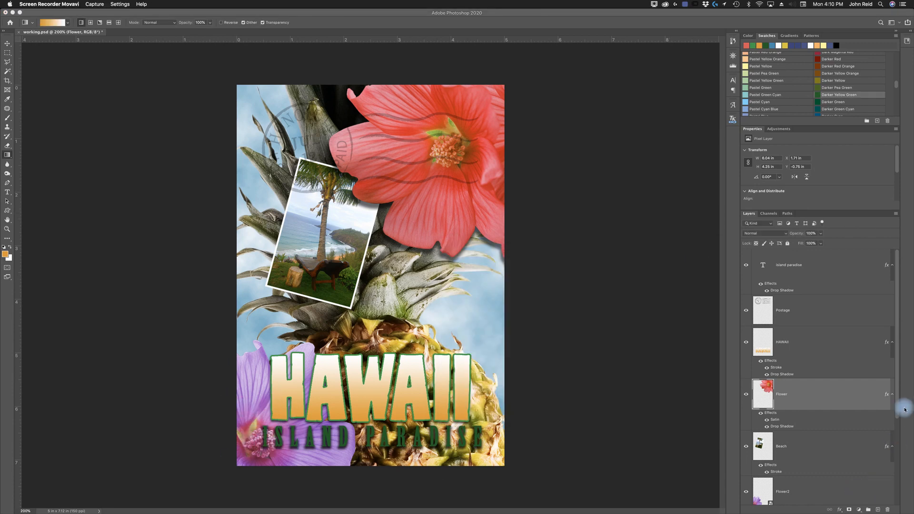
Add a Hue/Saturation adjustment layer directly above the Flower2 layer and enlarge its properties area to show all the settings.
left_click_drag(897, 406, 901, 481)
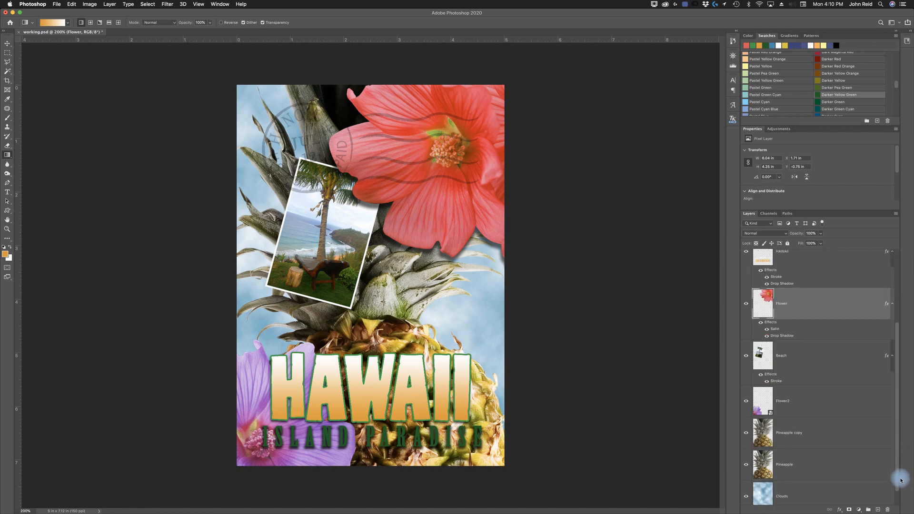
left_click(797, 405)
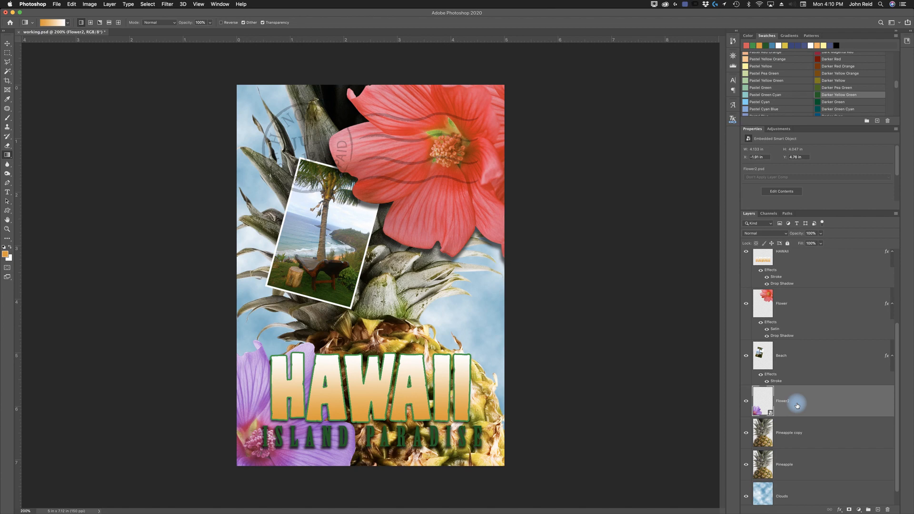
left_click(779, 130)
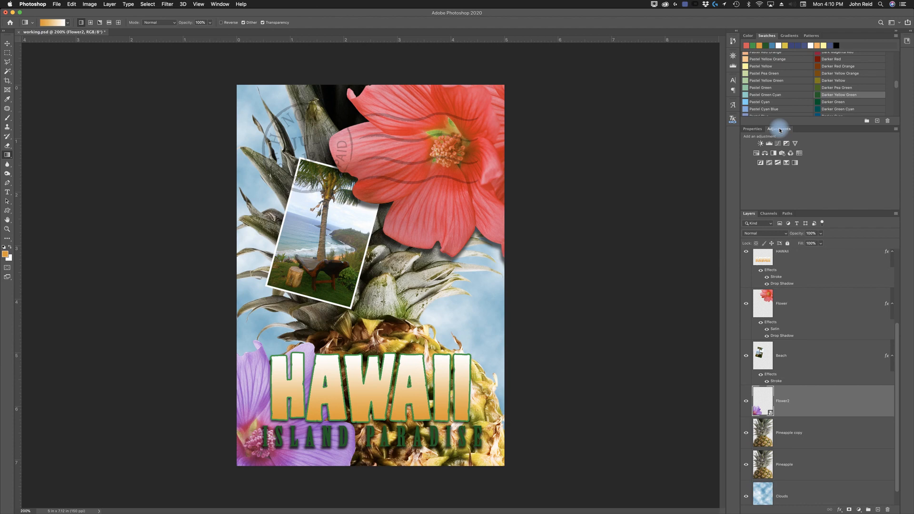
left_click(757, 154)
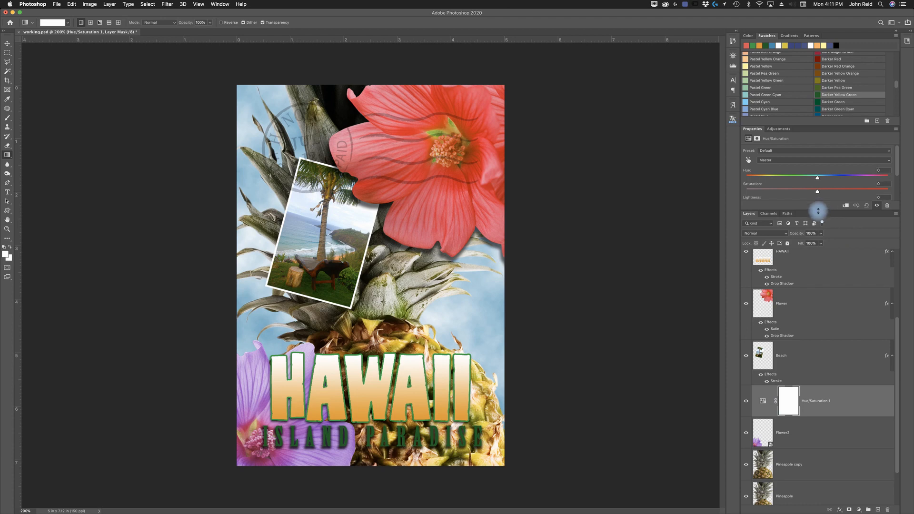
left_click_drag(818, 211, 816, 242)
left_click_drag(817, 247, 815, 265)
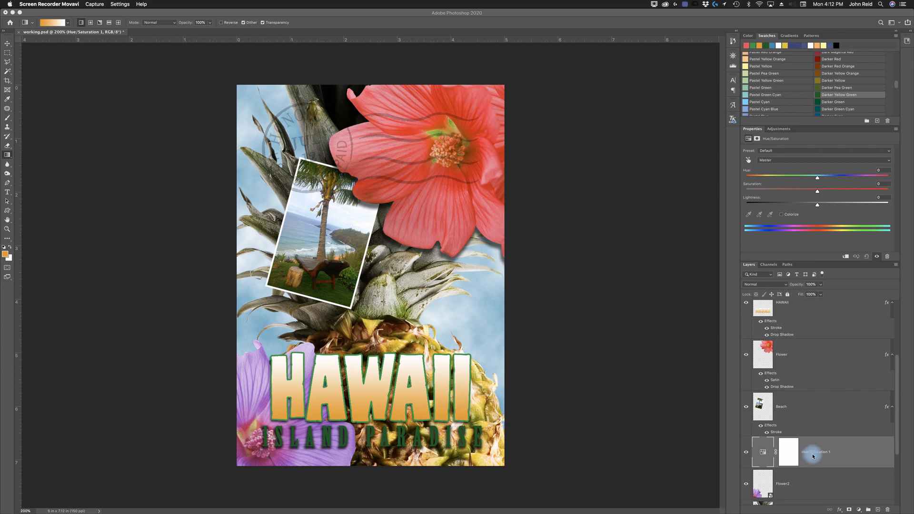
Set the adjustment layer's hue to +43 and its saturation to +19.
left_click(818, 179)
left_click_drag(823, 178, 850, 176)
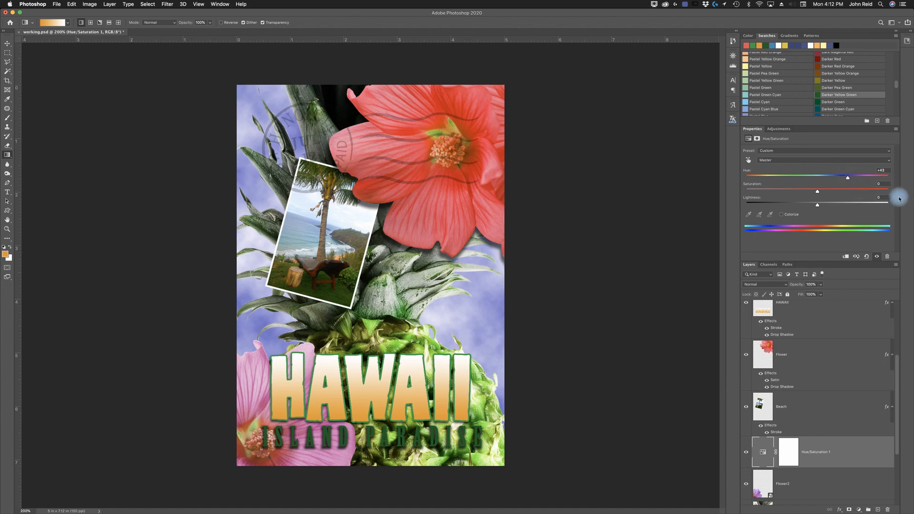
left_click(887, 186)
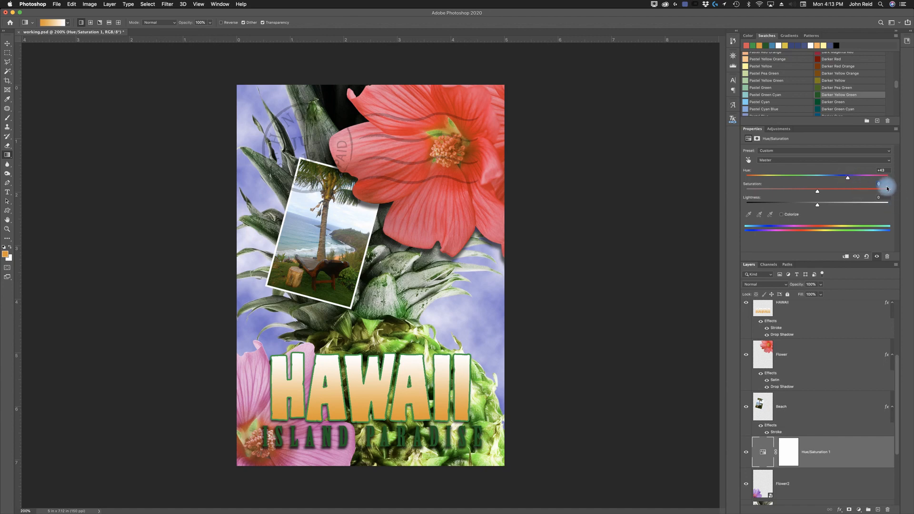
type("19")
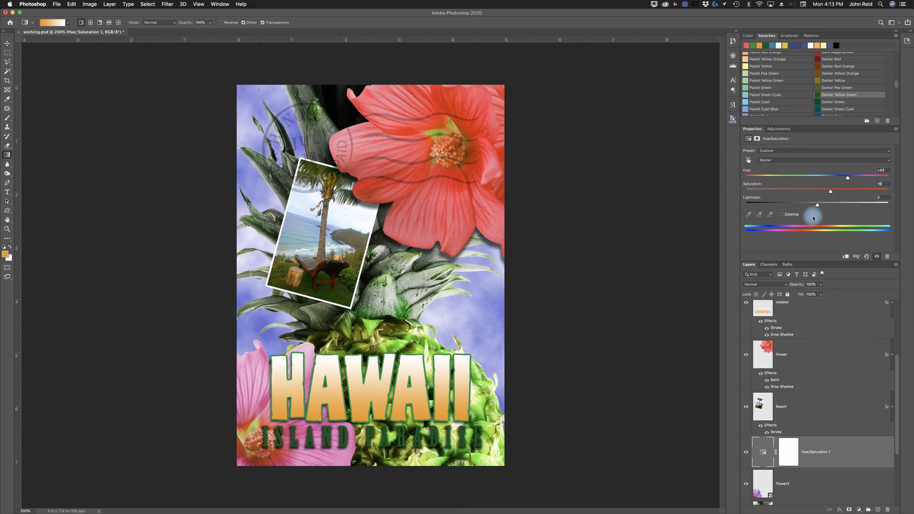
Toggle the Hue/Saturation layer's visibility to examine which parts of the postcard the adjustment affects.
left_click(747, 454)
left_click(746, 454)
left_click(747, 454)
left_click(747, 454)
left_click(747, 454)
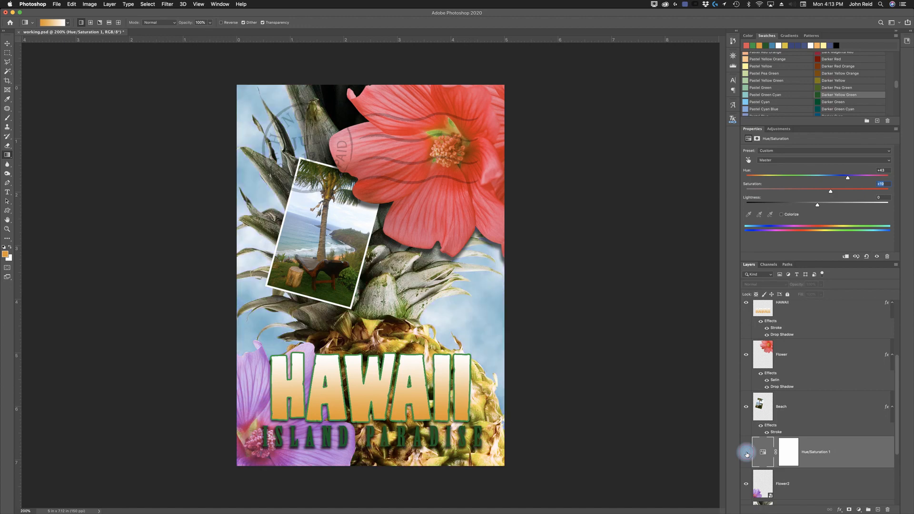
left_click(746, 454)
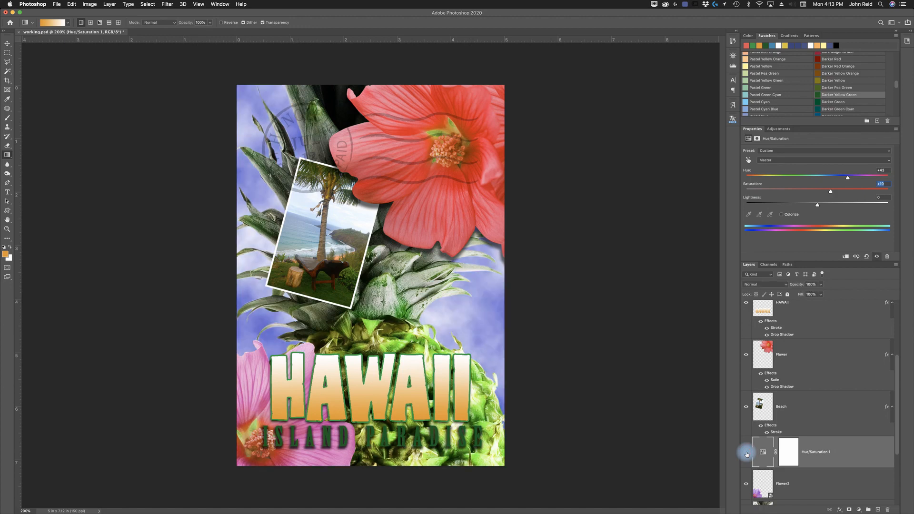
left_click(747, 454)
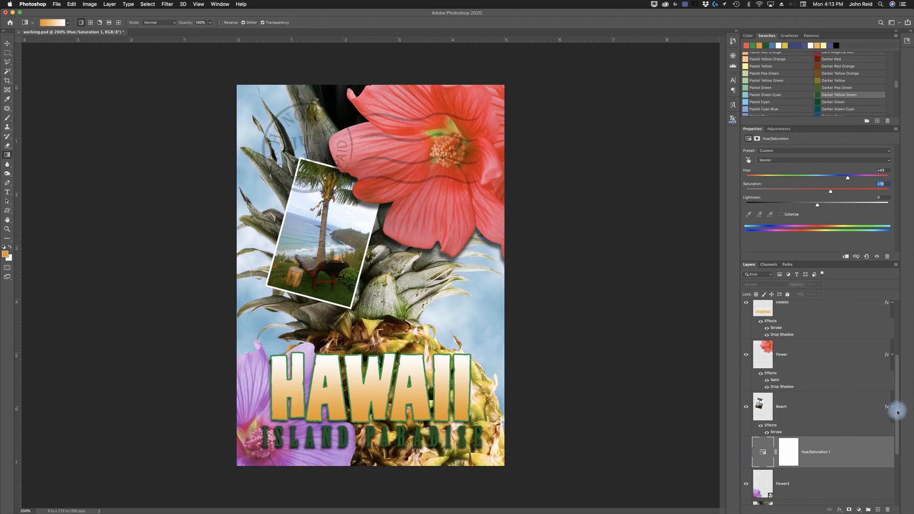
Show the Hue/Saturation layer again and restrict it to the Flower2 layer with a clipping mask.
left_click_drag(898, 412, 898, 463)
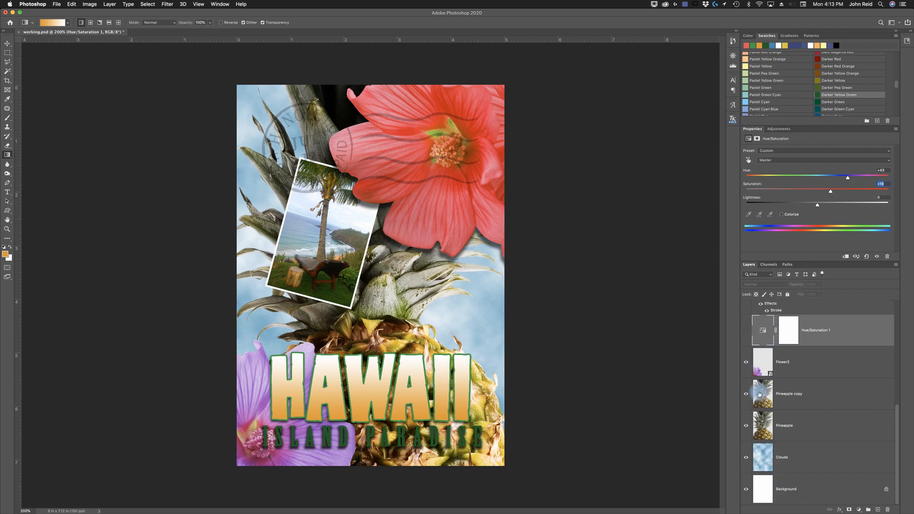
left_click(747, 333)
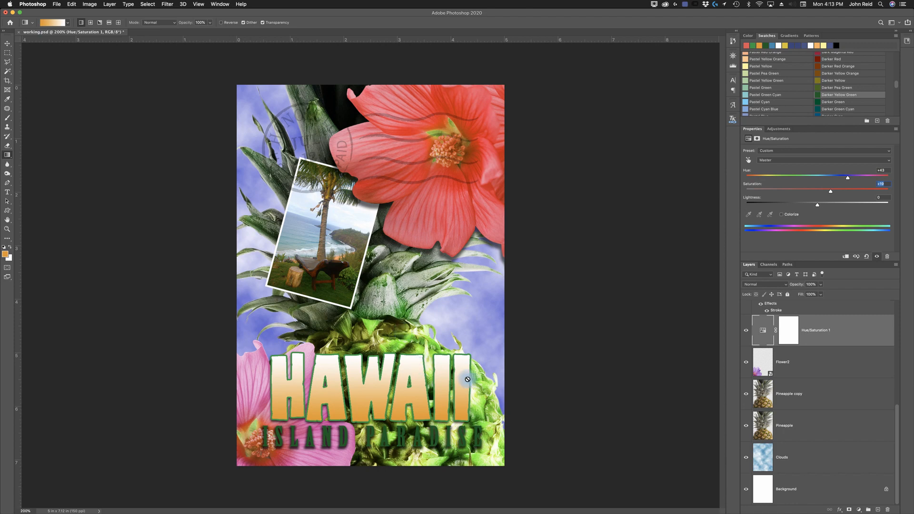
right_click(845, 332)
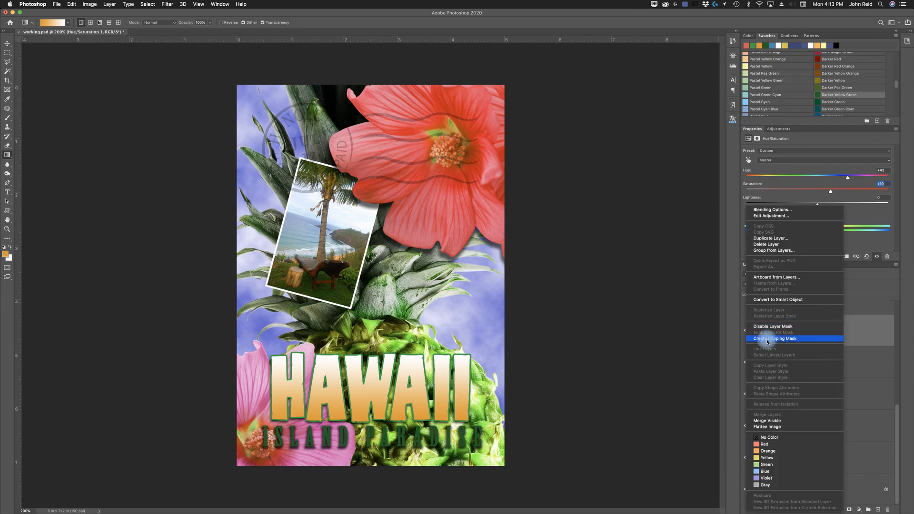
left_click(859, 327)
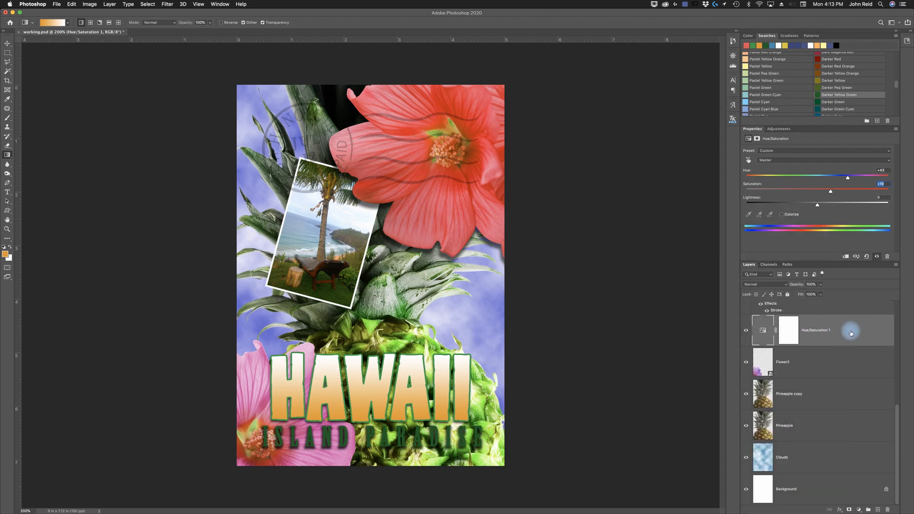
right_click(852, 334)
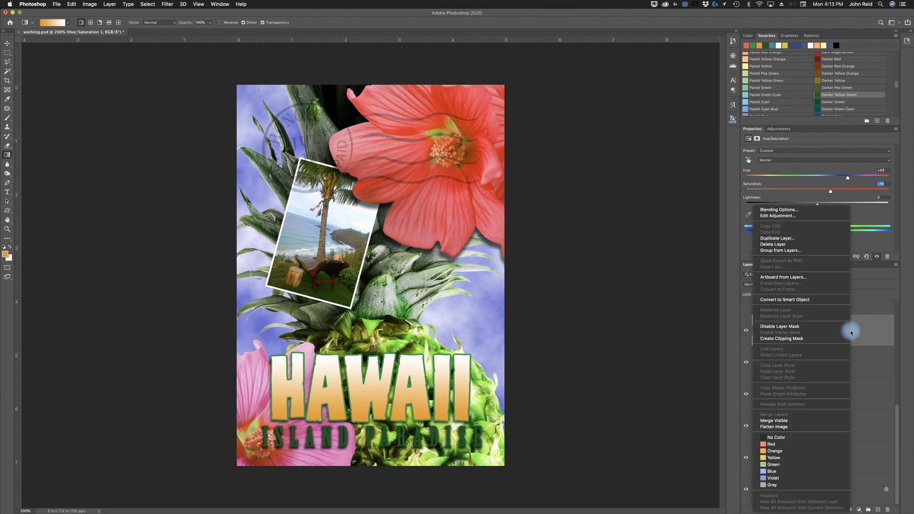
left_click(793, 338)
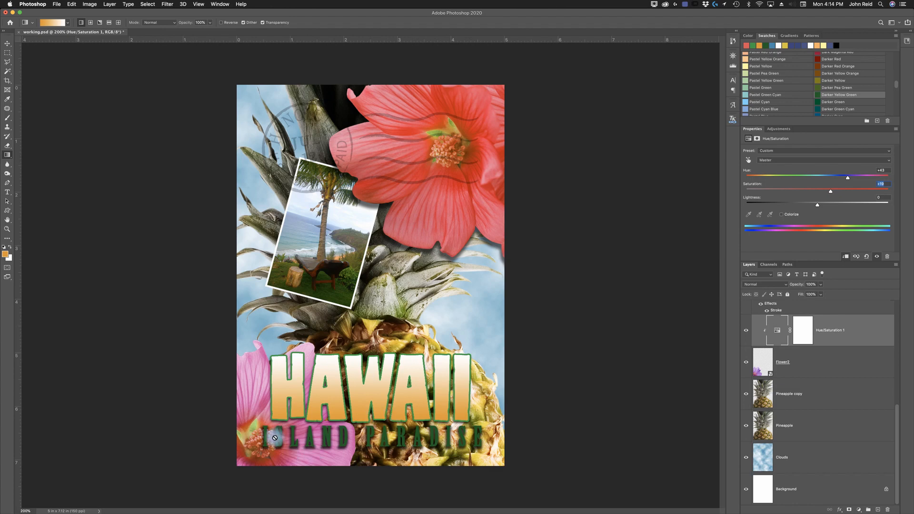
Toggle the clipped Hue/Saturation layer's visibility to compare the purple flower with and without the adjustment.
left_click(746, 333)
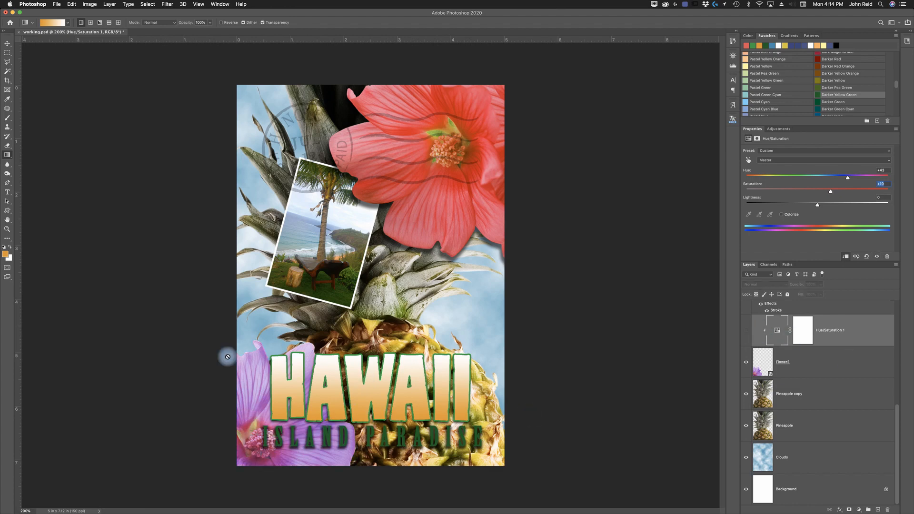
left_click(747, 332)
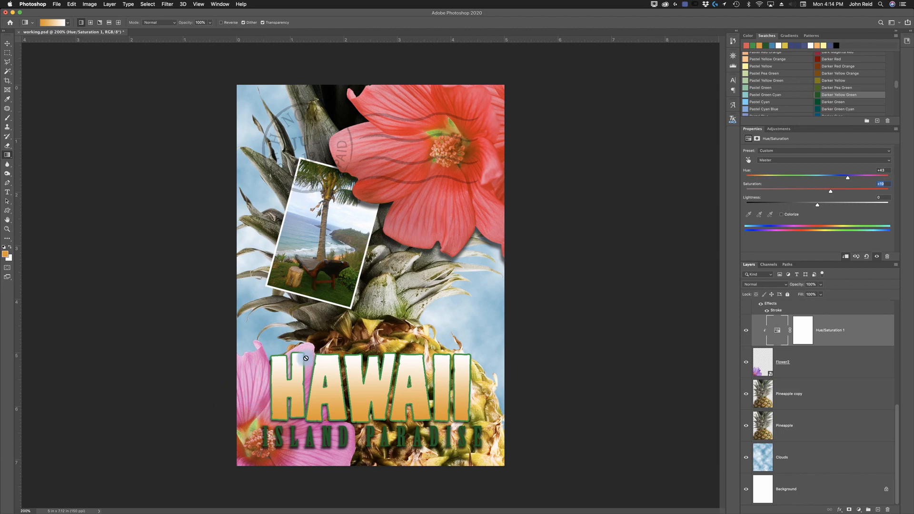
left_click(749, 333)
left_click(748, 333)
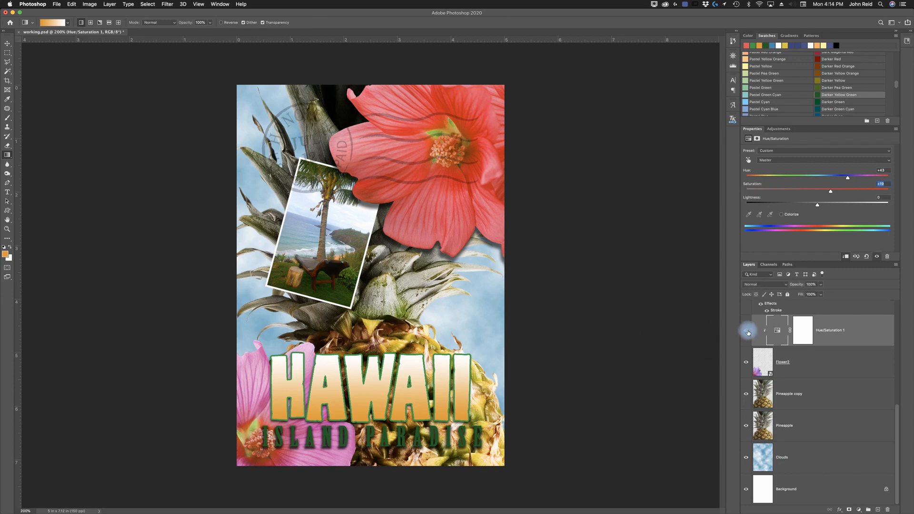
left_click(748, 333)
left_click(749, 333)
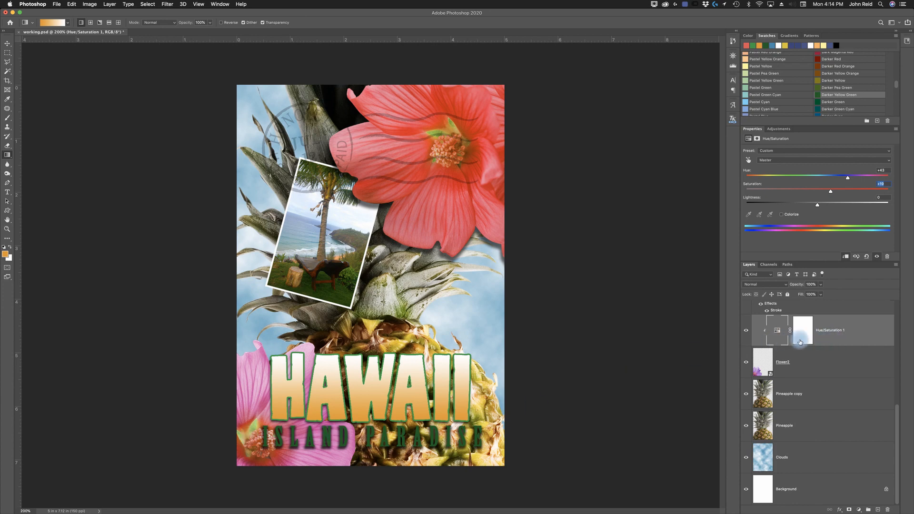
Release the Hue/Saturation layer's clipping mask and clip it to the Flower2 layer again, trying both alternative methods.
left_click_drag(767, 338, 832, 343)
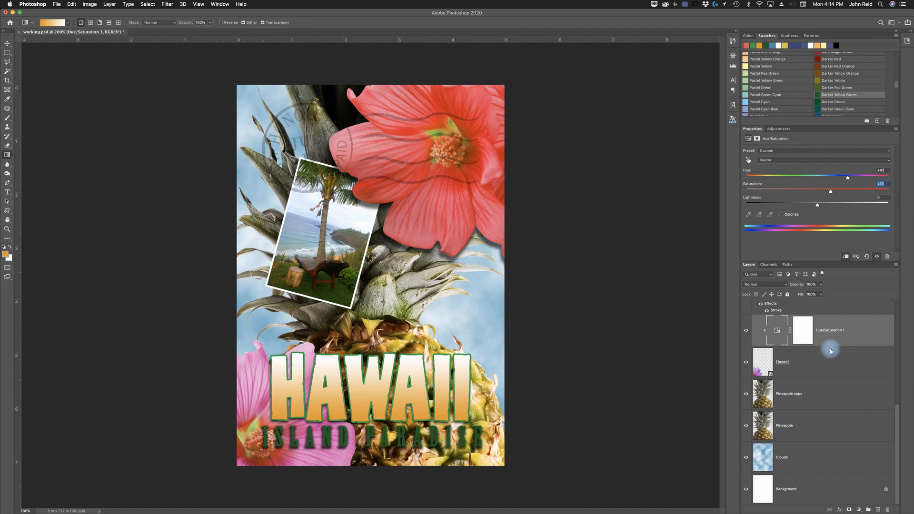
left_click_drag(830, 346, 832, 346)
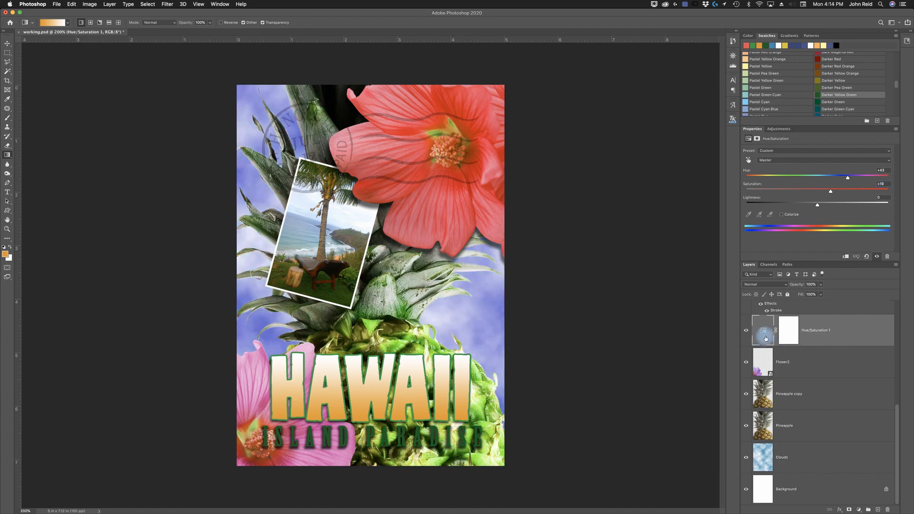
left_click(817, 344, "alt")
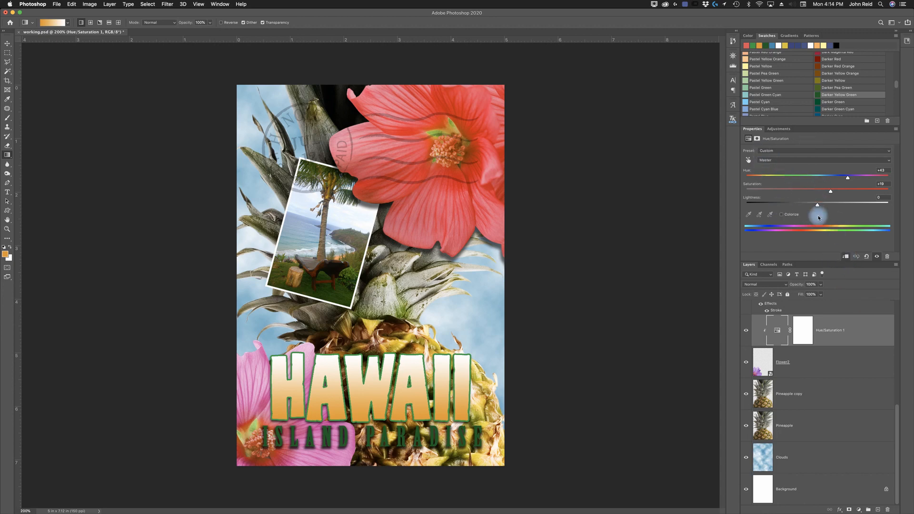
left_click(847, 257)
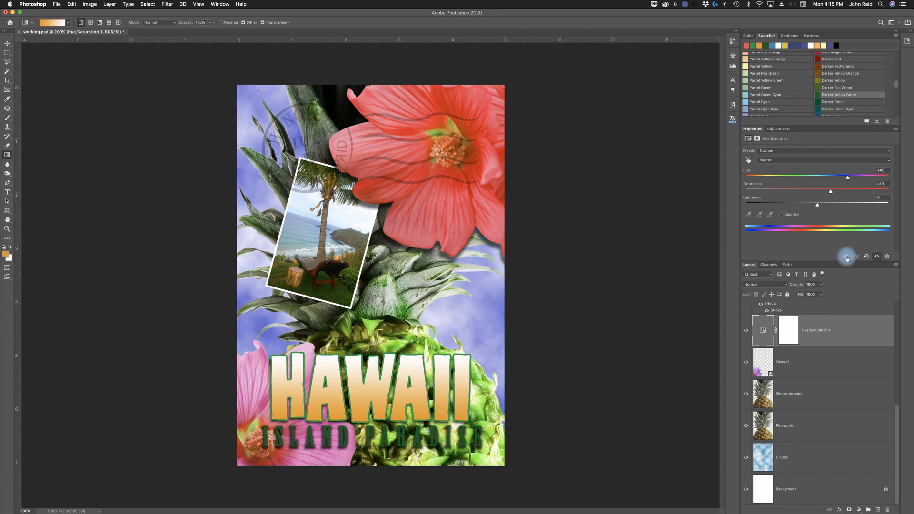
left_click(846, 257)
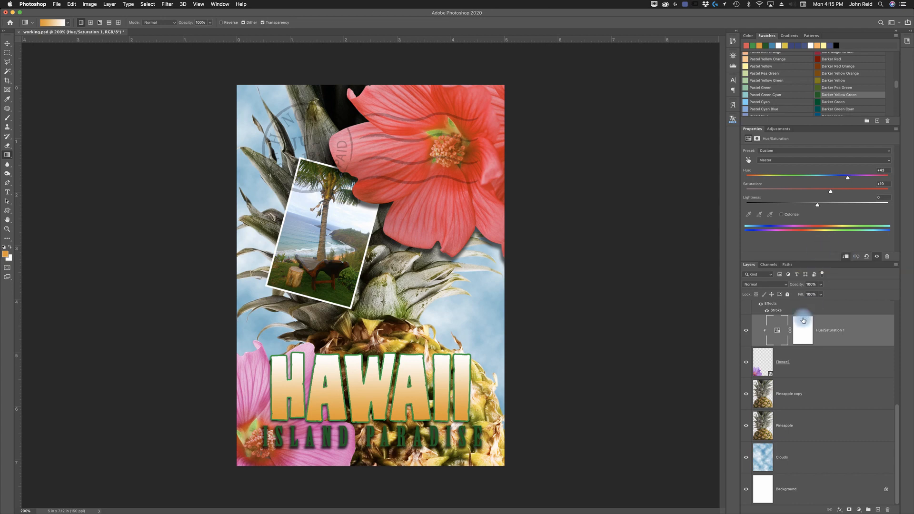
Set the font size of the island paradise text layer to 32 pt.
left_click(874, 506)
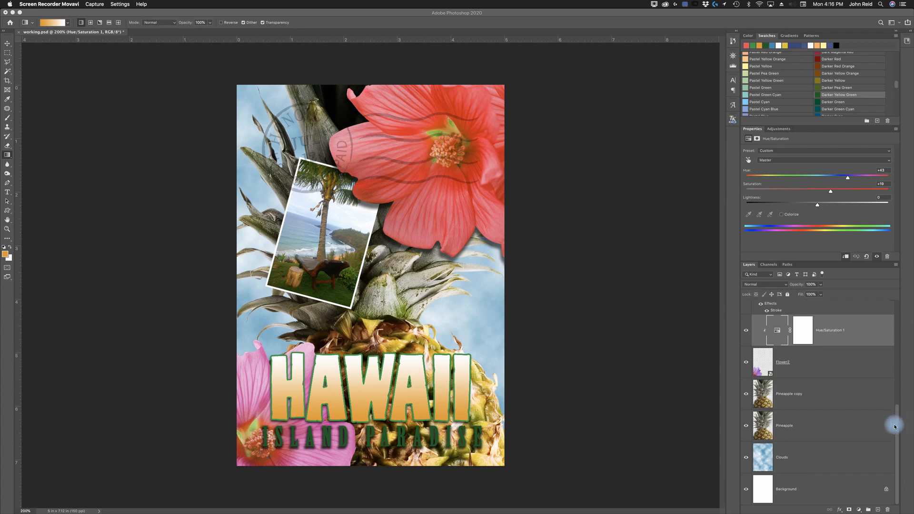
left_click(899, 422)
left_click_drag(898, 423, 895, 317)
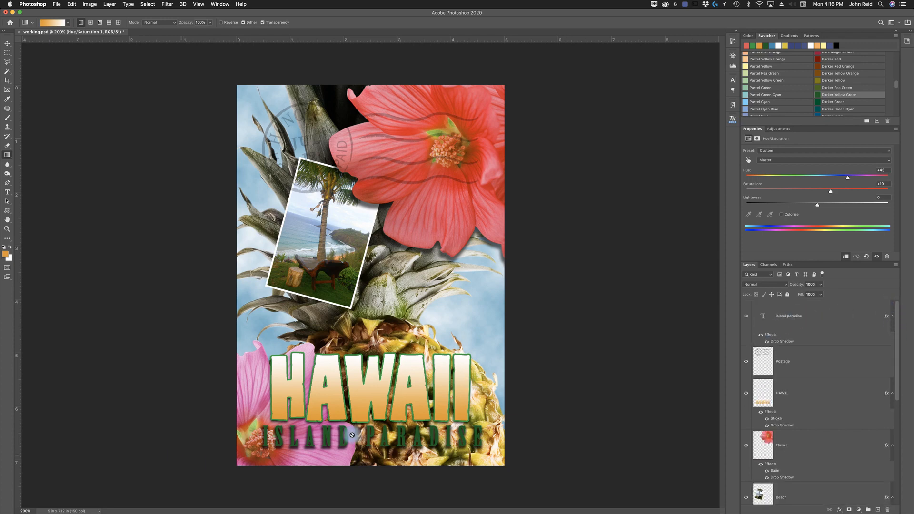
left_click(827, 324)
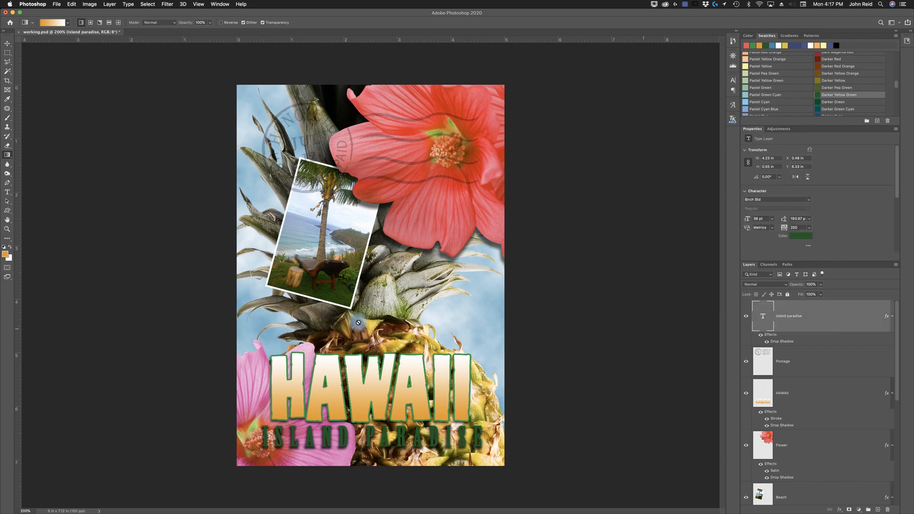
left_click(8, 193)
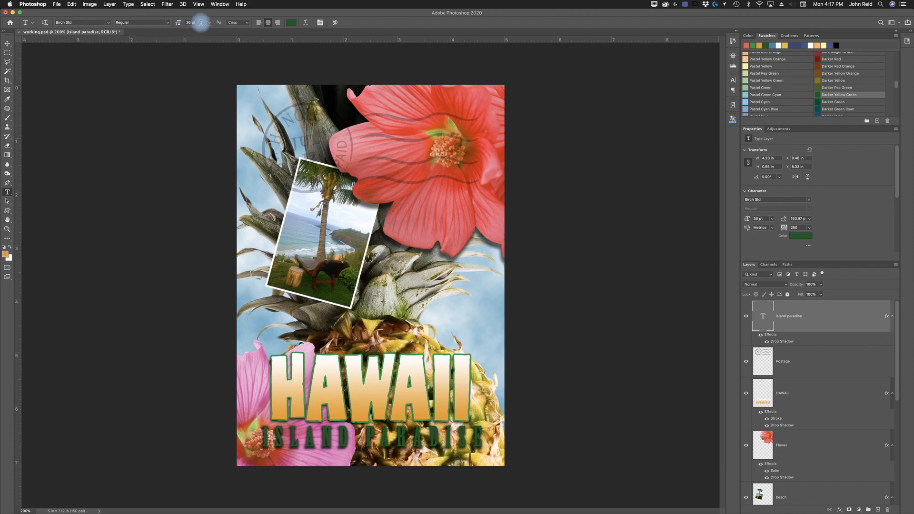
left_click(209, 22)
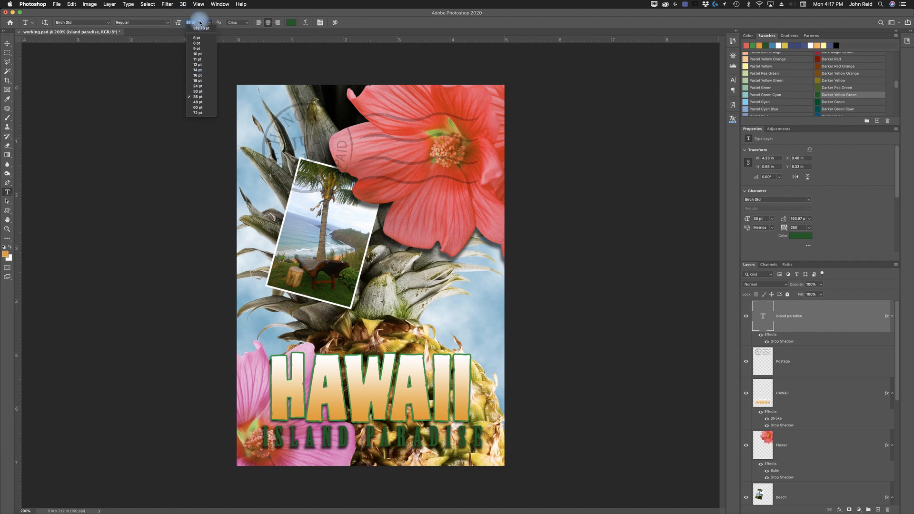
type("32")
key("Return")
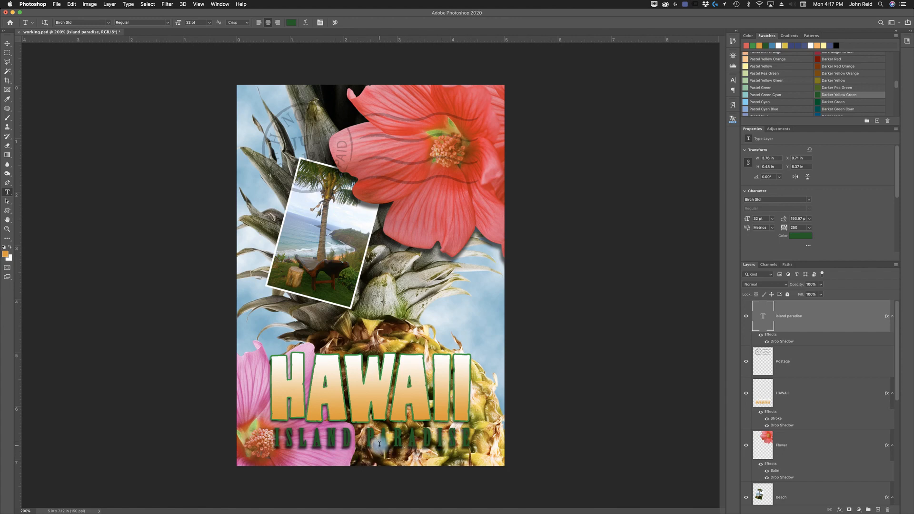
Insert the word "OF" between the two words of the island paradise text and remove it again.
left_click(367, 436)
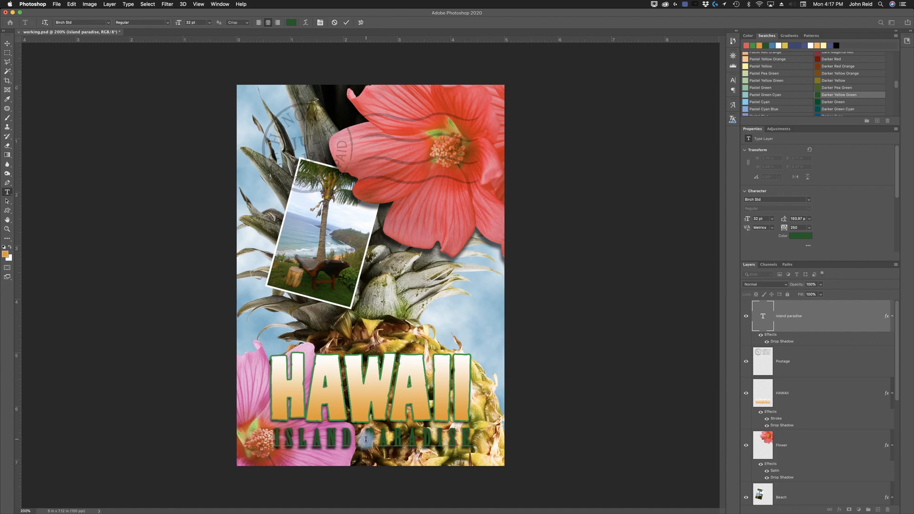
type("OF")
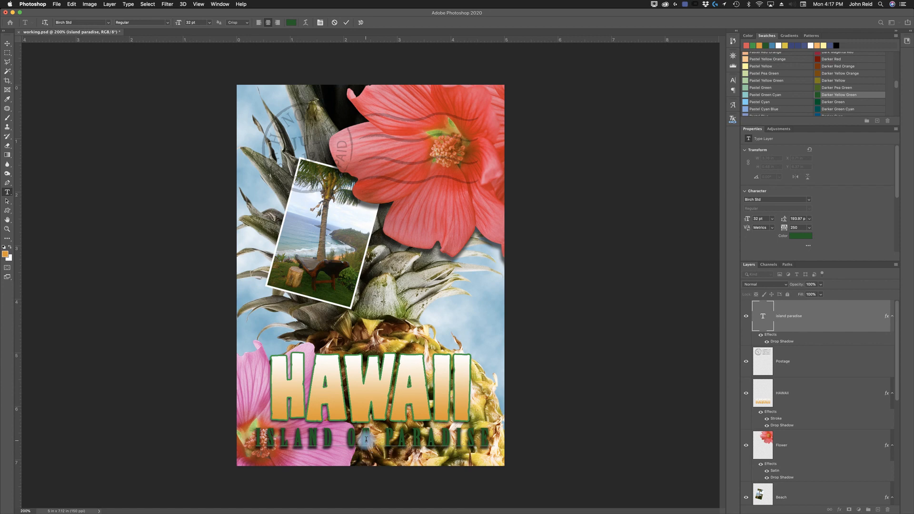
key("alt+Left")
key("alt+Left")
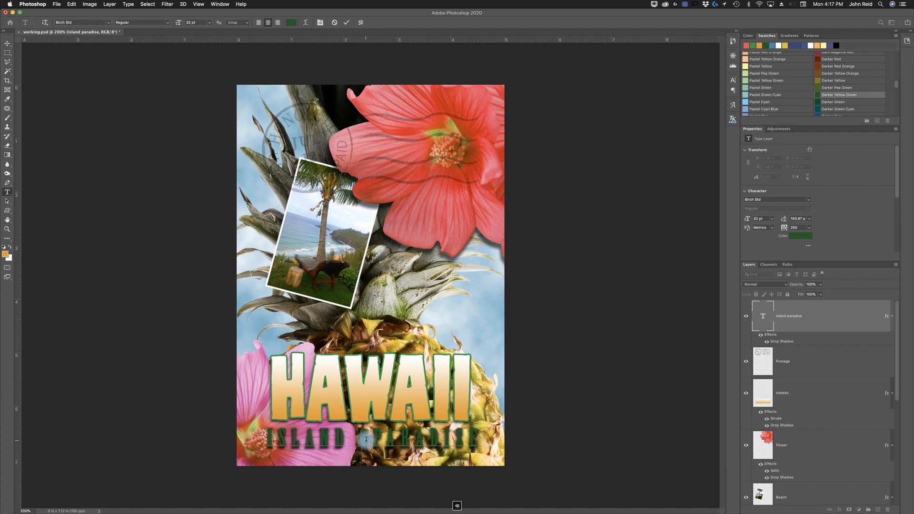
key("alt+Left")
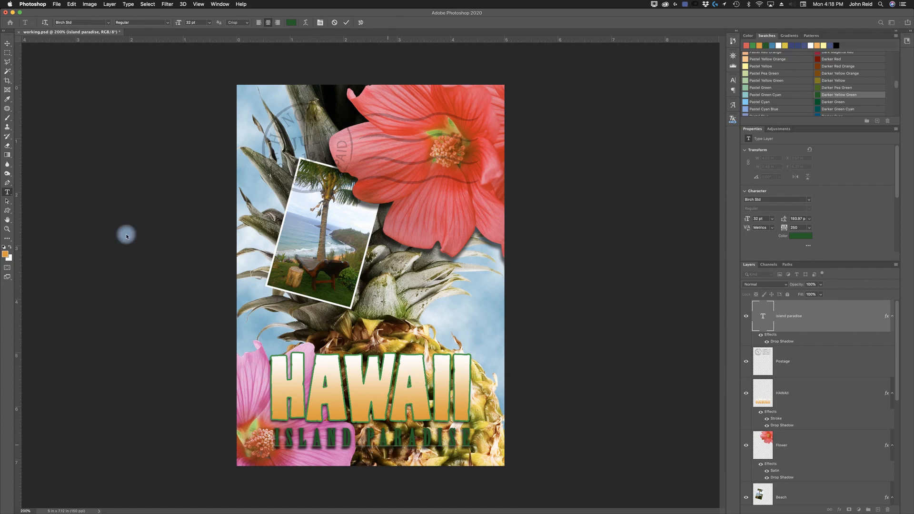
Shift the island paradise text slightly left under HAWAII, and move the Postage postmark to about X 1.3 in, Y 1.5 in, across the beach photo and red flower.
left_click(7, 43)
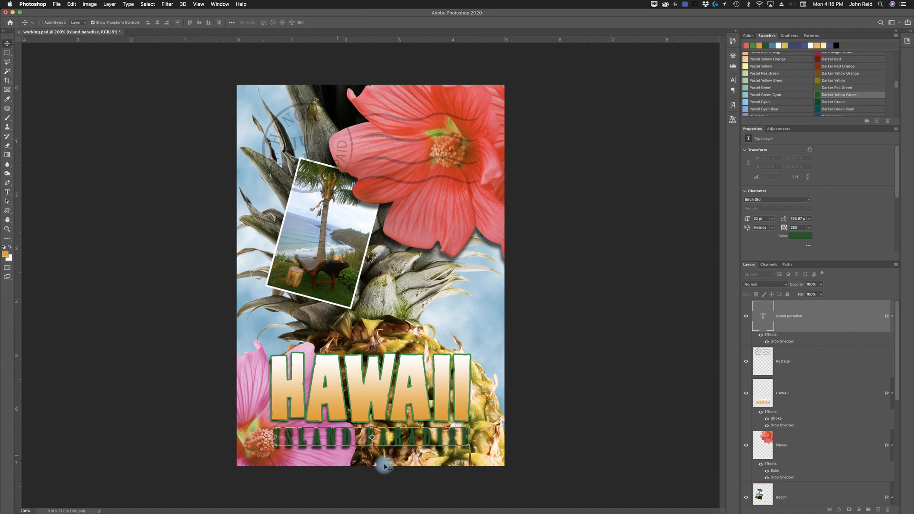
key("super+h")
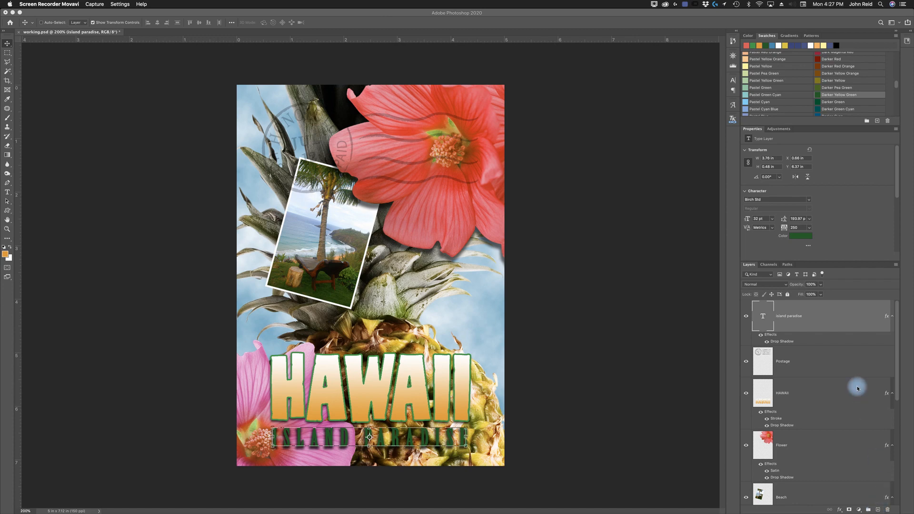
left_click(810, 365)
left_click(810, 365)
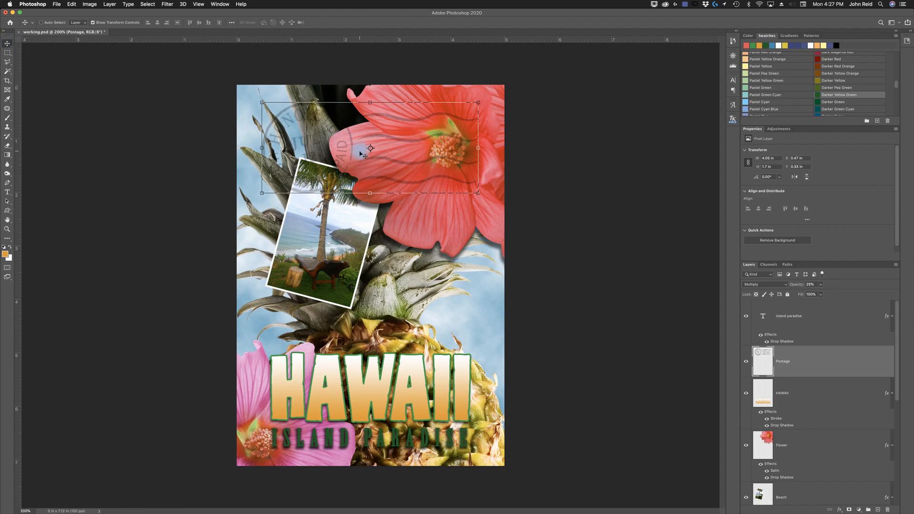
left_click_drag(361, 151, 410, 229)
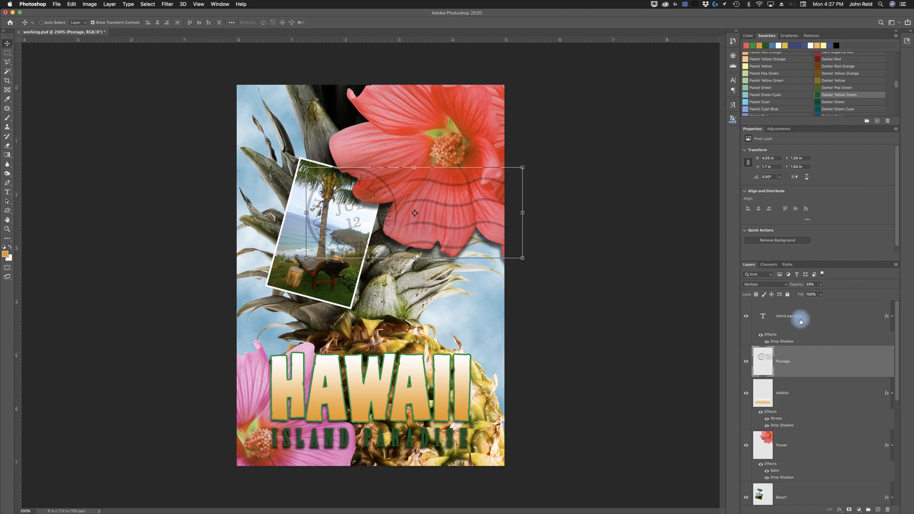
Create a new empty layer above the island paradise text, keeping the default name, Normal mode and 100% opacity.
left_click(830, 320)
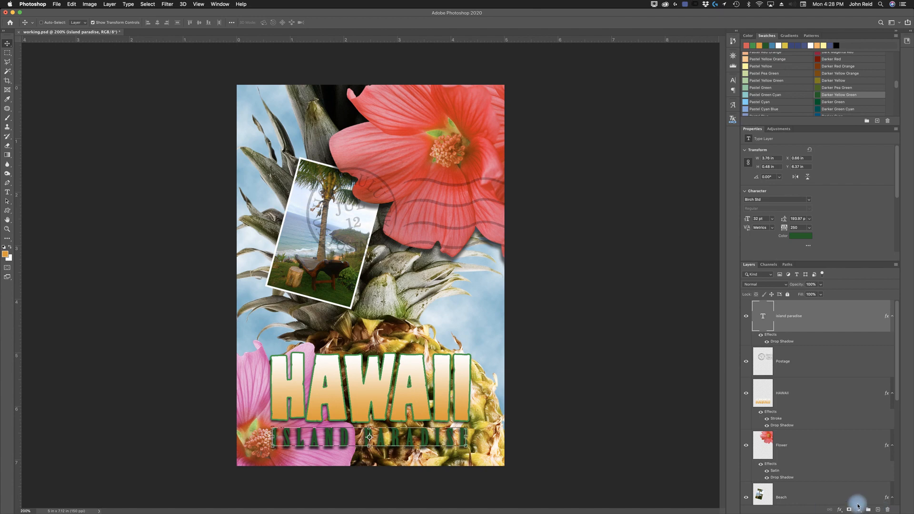
left_click(114, 6)
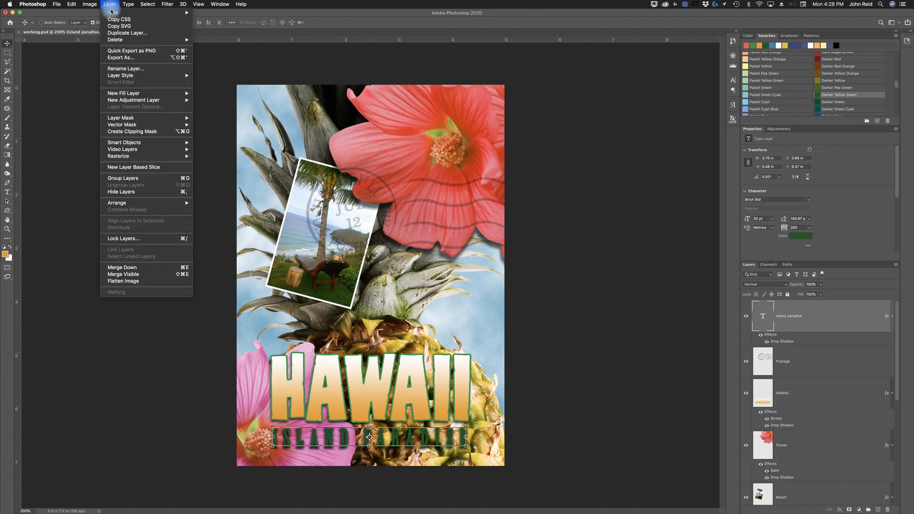
mouse_move(114, 14)
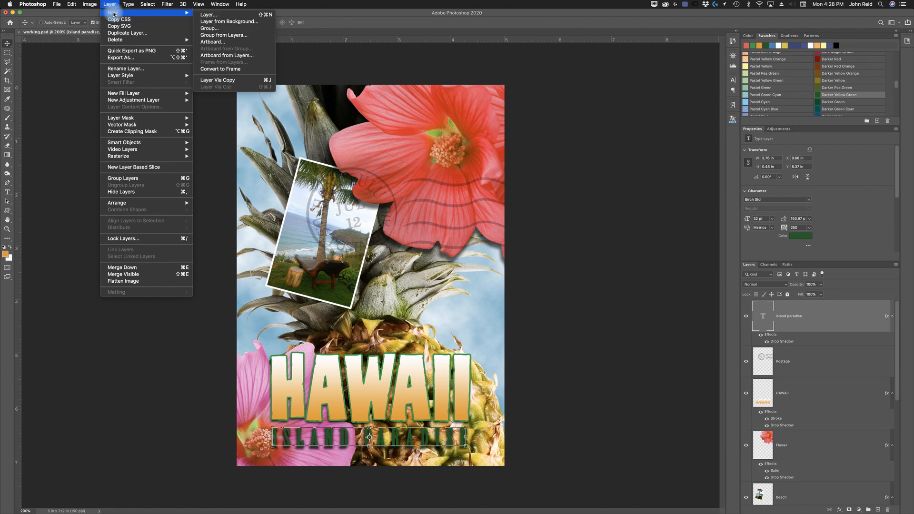
left_click(216, 16)
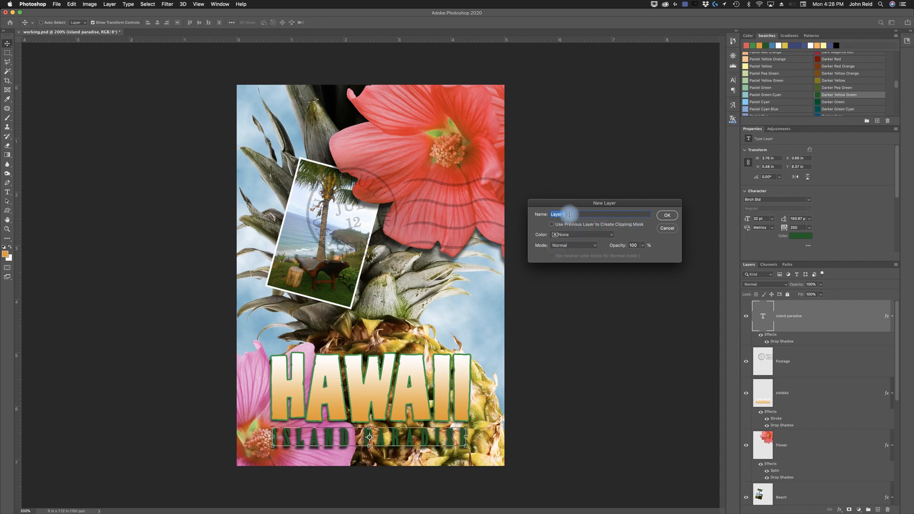
left_click(667, 217)
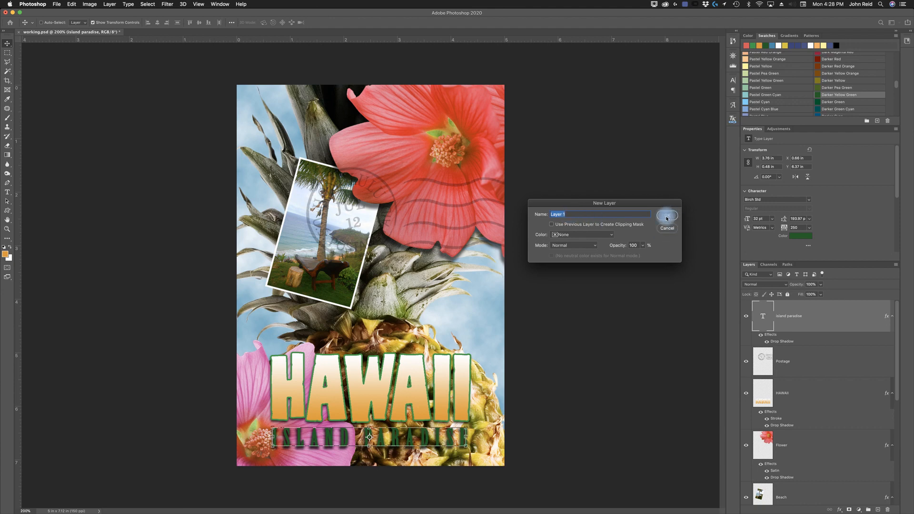
left_click(666, 217)
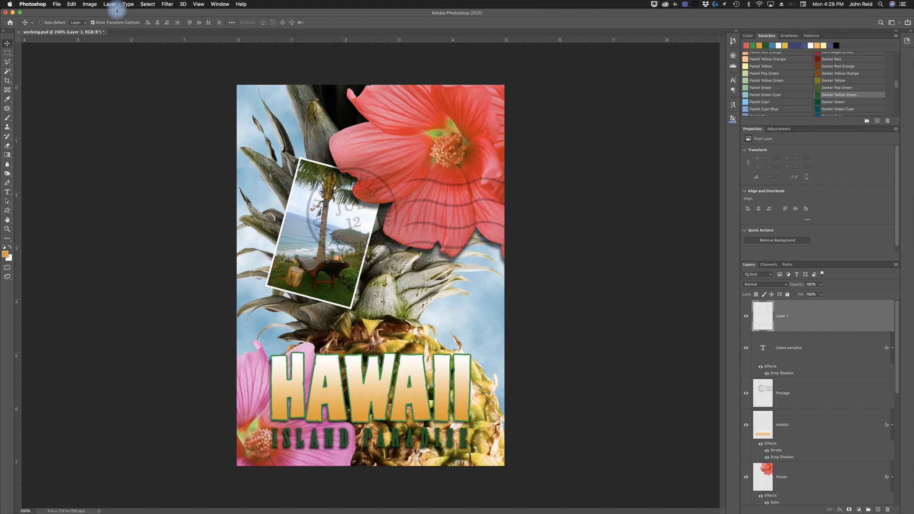
Select the whole canvas on the new empty layer and turn the selection into a 10-pixel border.
left_click(149, 4)
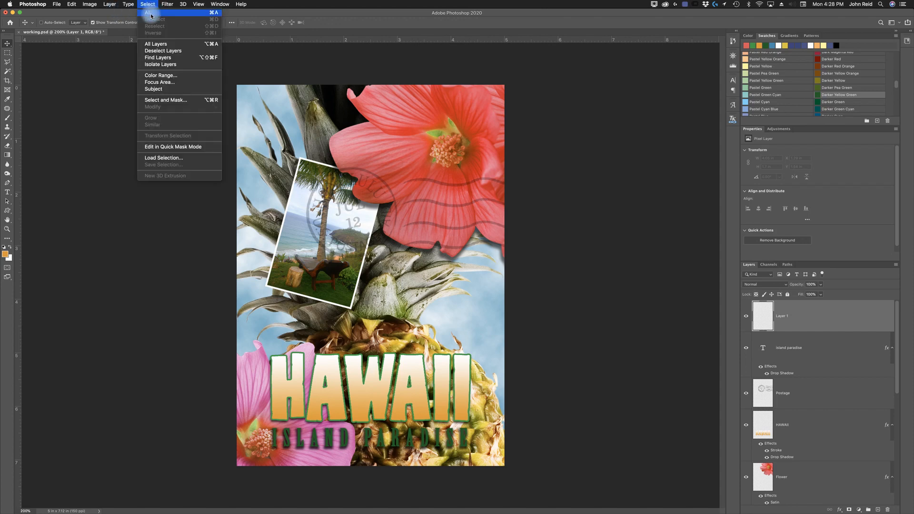
left_click(152, 15)
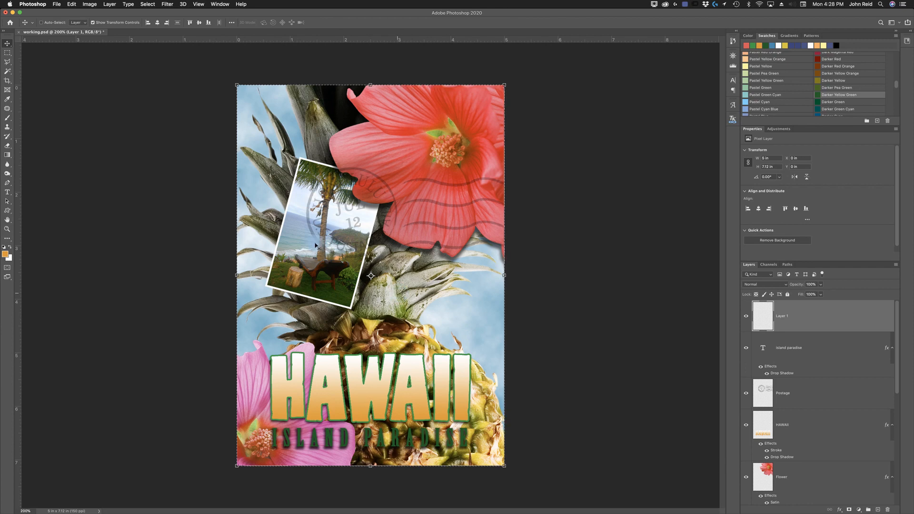
left_click(148, 5)
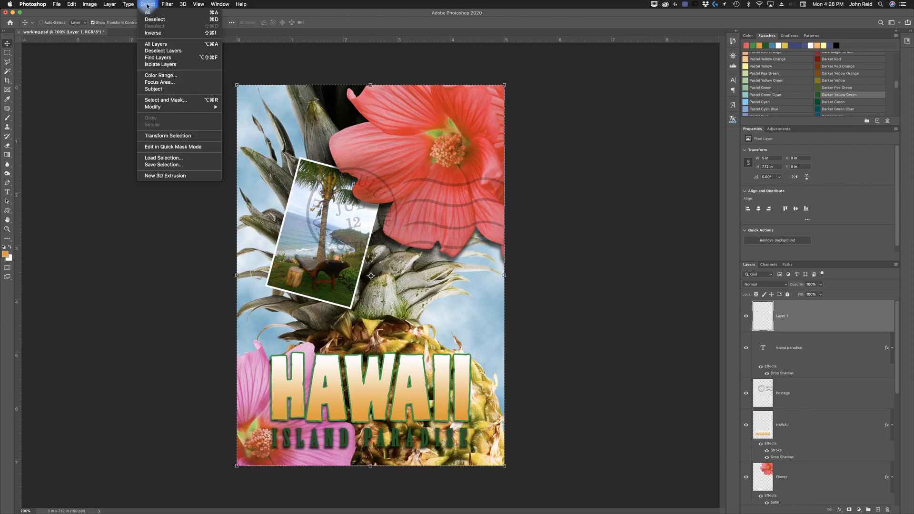
mouse_move(188, 107)
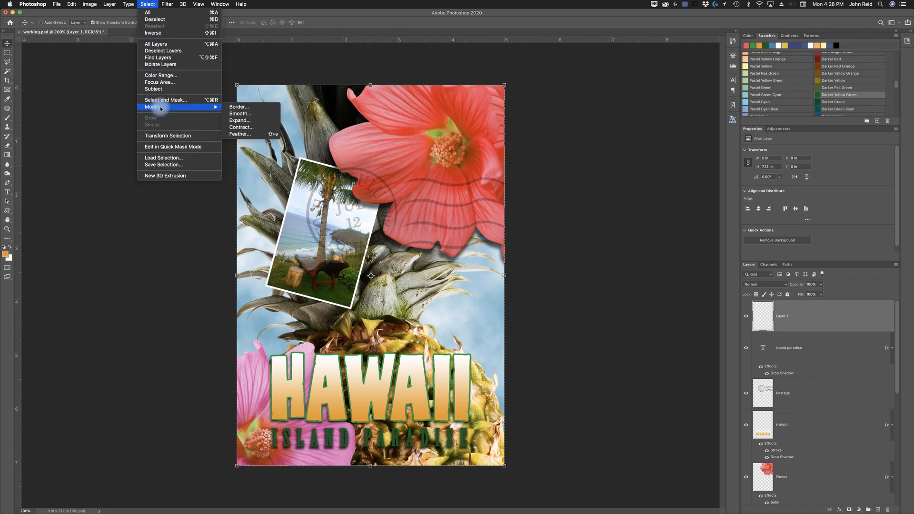
left_click(243, 108)
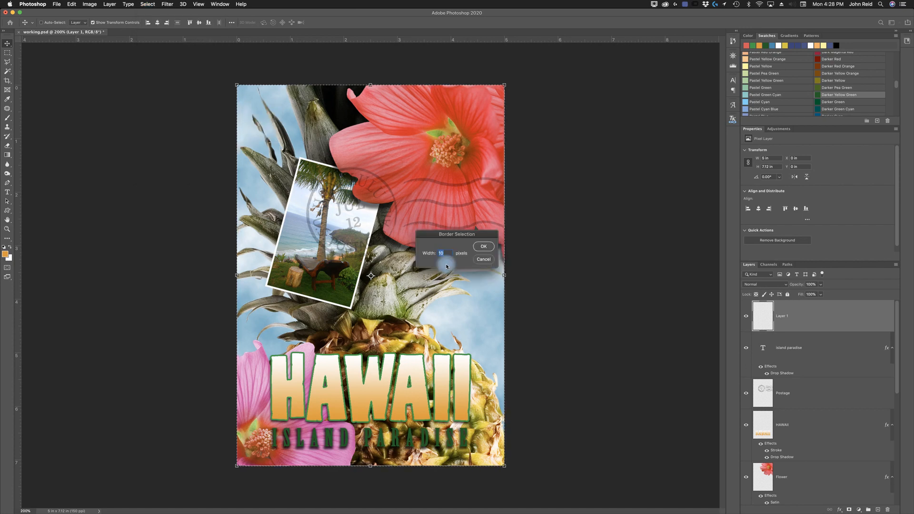
left_click(484, 247)
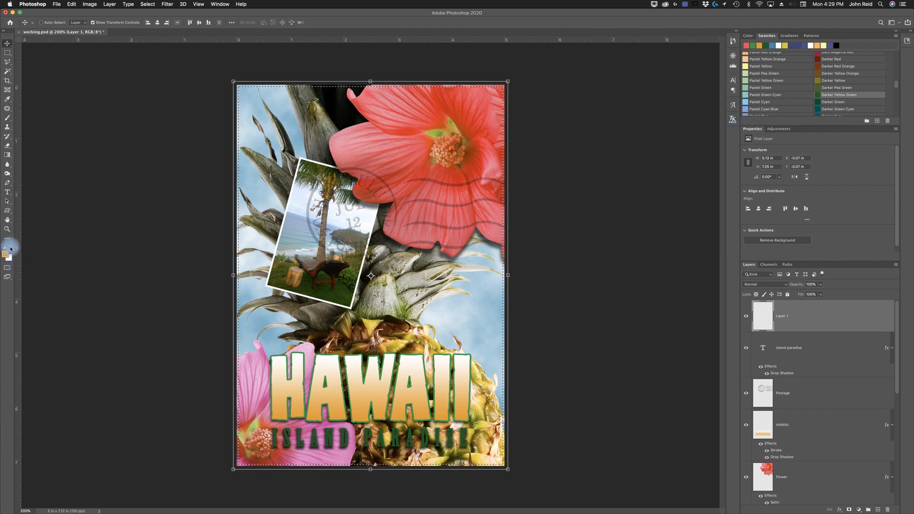
Swap the foreground and background colors so that white is the foreground color.
left_click(12, 249)
left_click(11, 249)
left_click(12, 249)
left_click(12, 250)
left_click(12, 250)
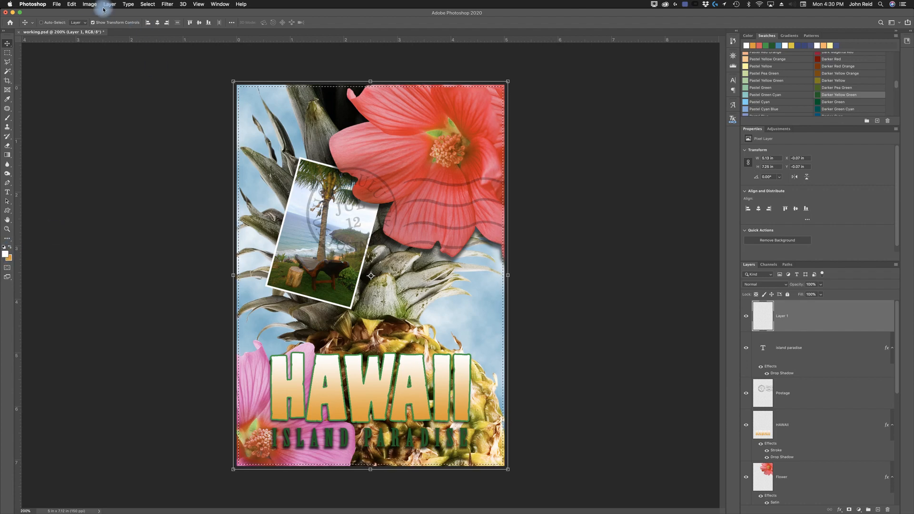
Fill the border selection with white in Normal mode at 100% opacity and clear the selection.
left_click(73, 5)
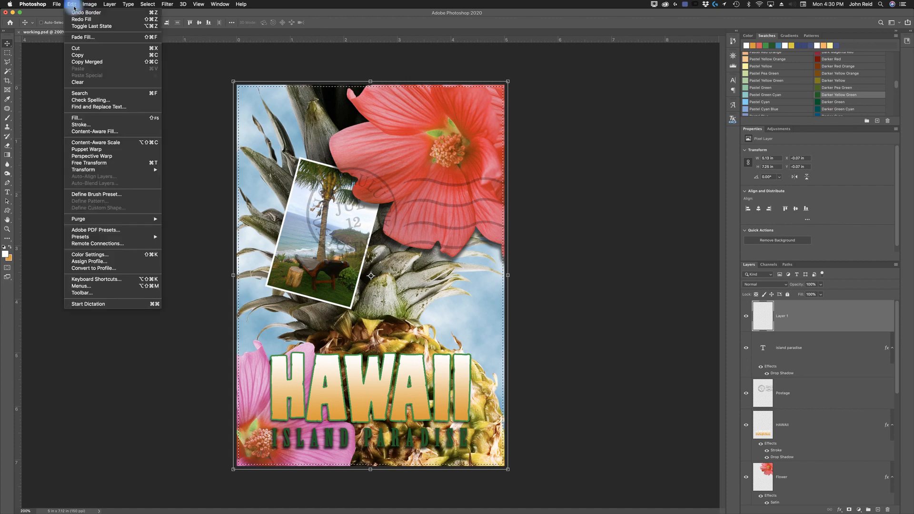
left_click(76, 117)
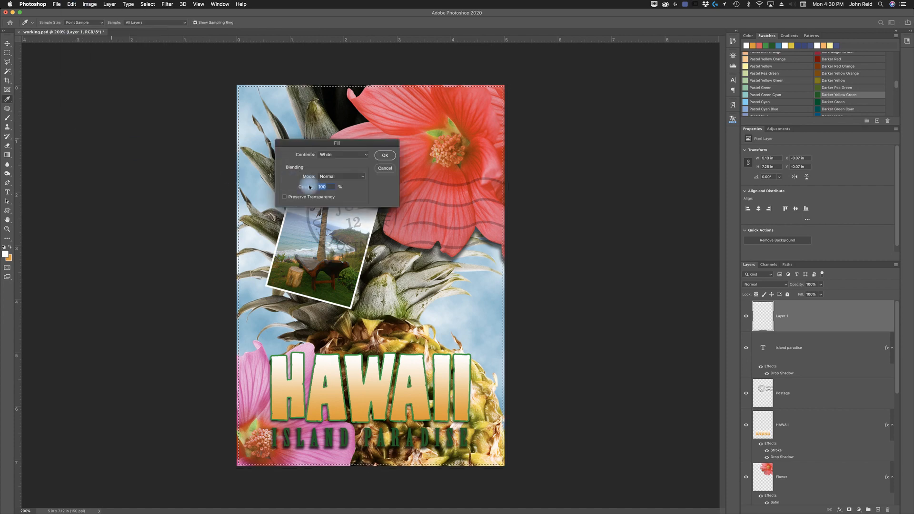
left_click(364, 155)
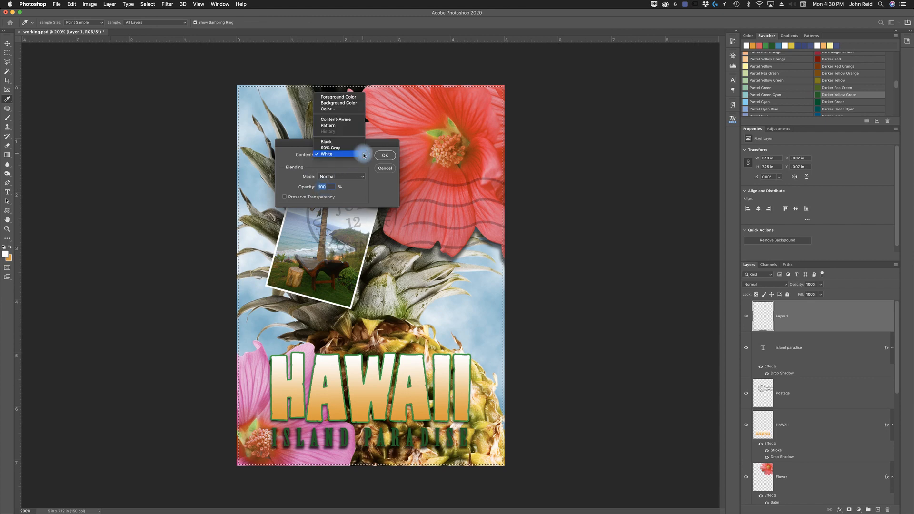
left_click(345, 100)
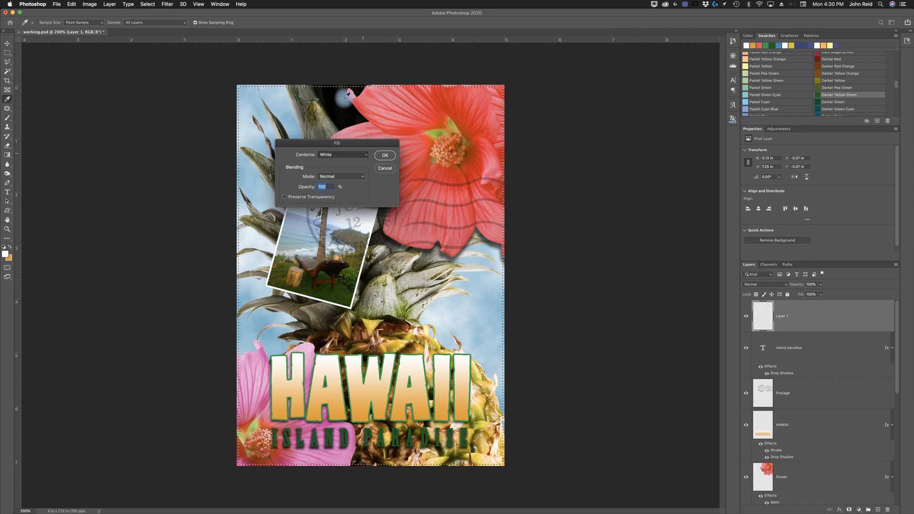
left_click(385, 156)
key("v")
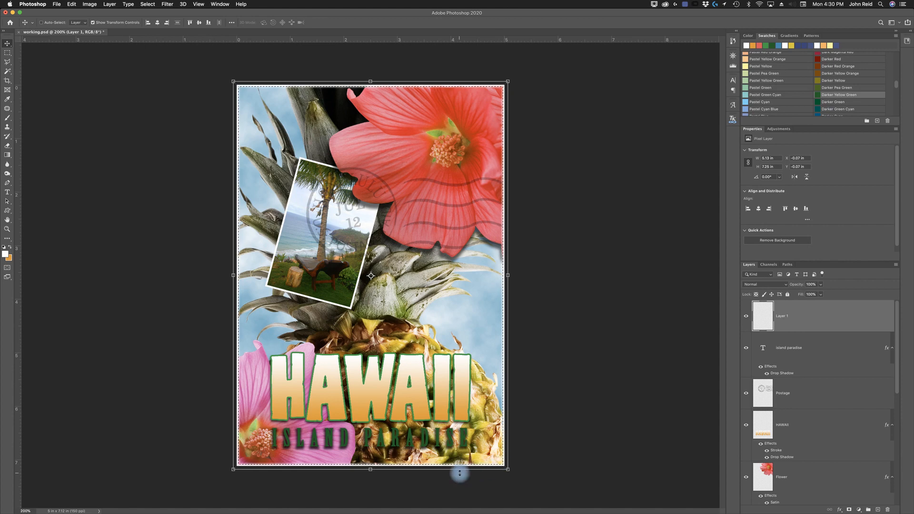
left_click(148, 4)
left_click(184, 36)
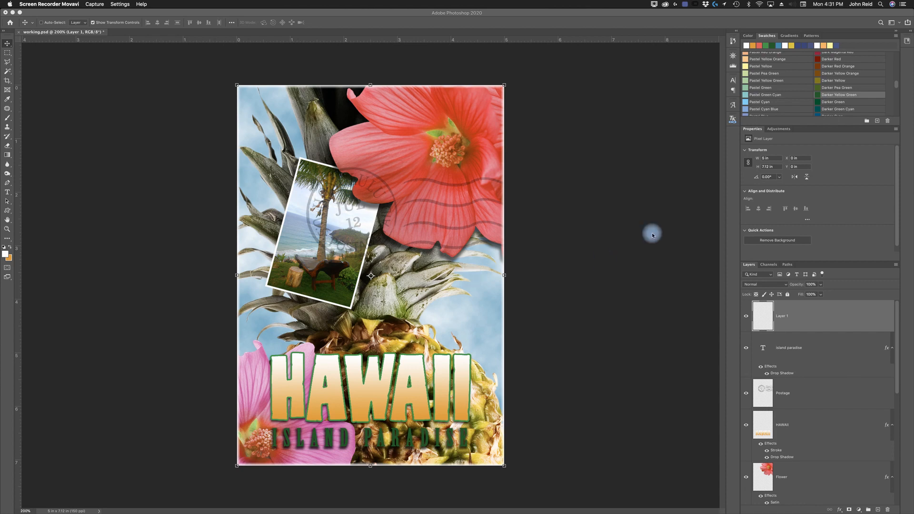
Set the document information below the canvas to show Document Sizes instead of dimensions.
left_click(899, 363)
left_click_drag(909, 446, 889, 394)
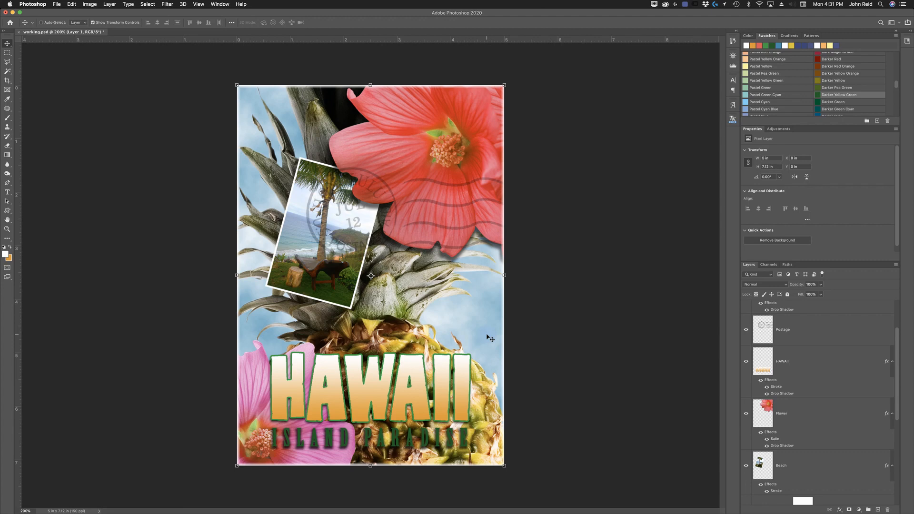
left_click(522, 338)
left_click(100, 512)
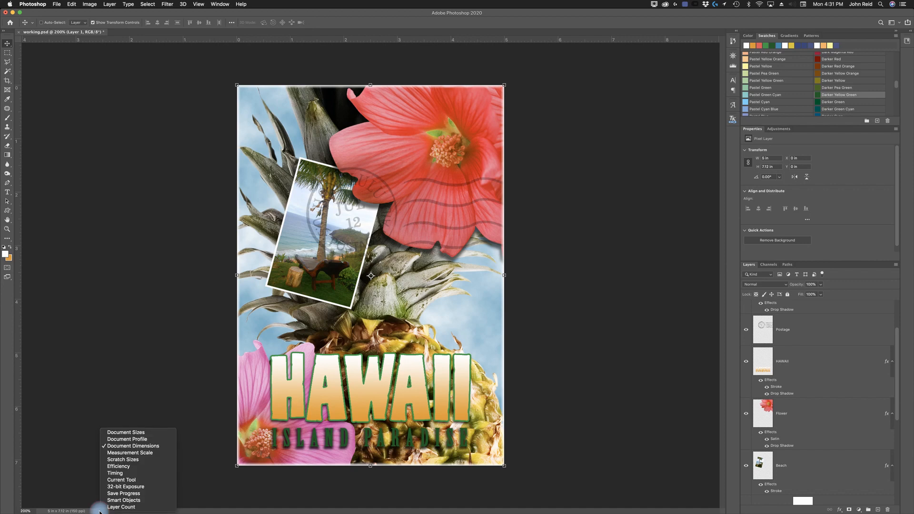
left_click(127, 434)
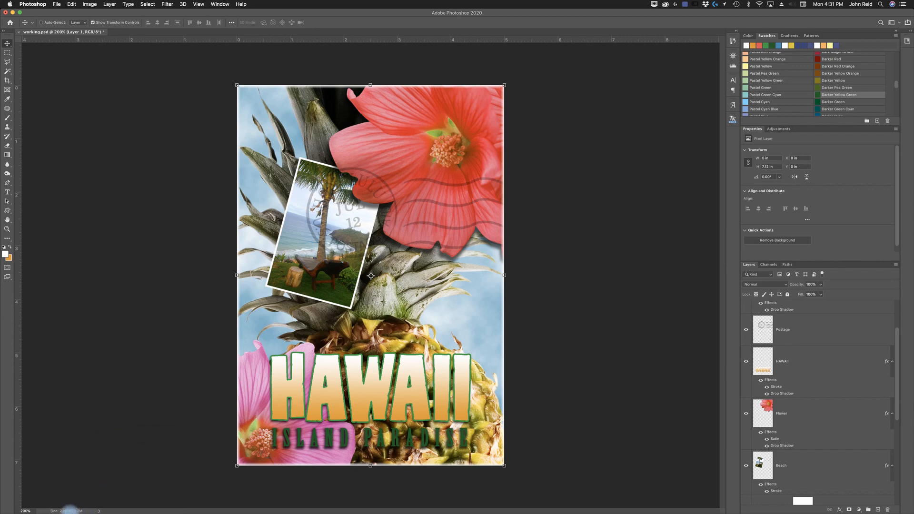
mouse_move(73, 511)
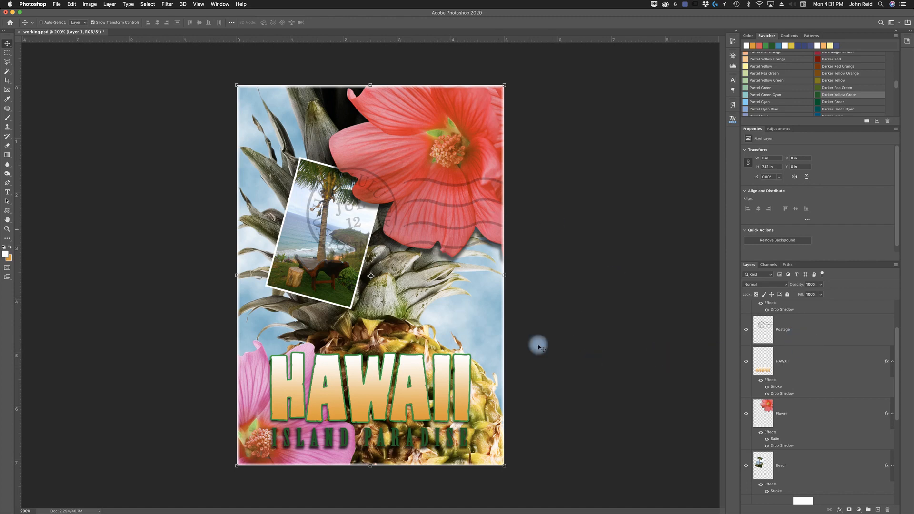
Save the layered postcard in its existing file, working.psd.
left_click(57, 6)
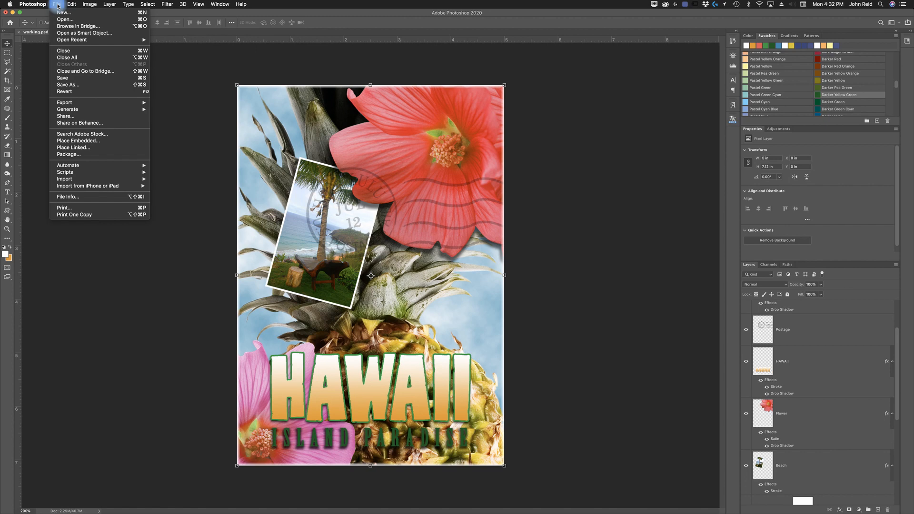
left_click(189, 122)
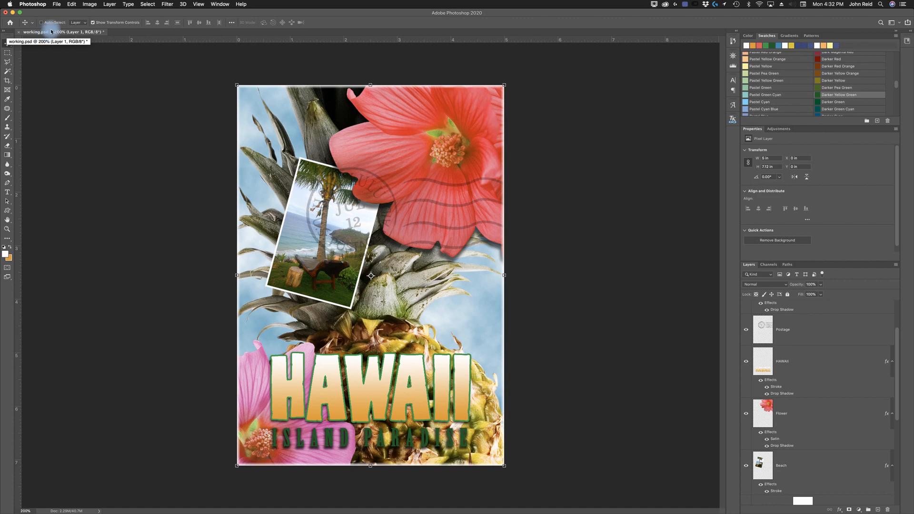
left_click(55, 5)
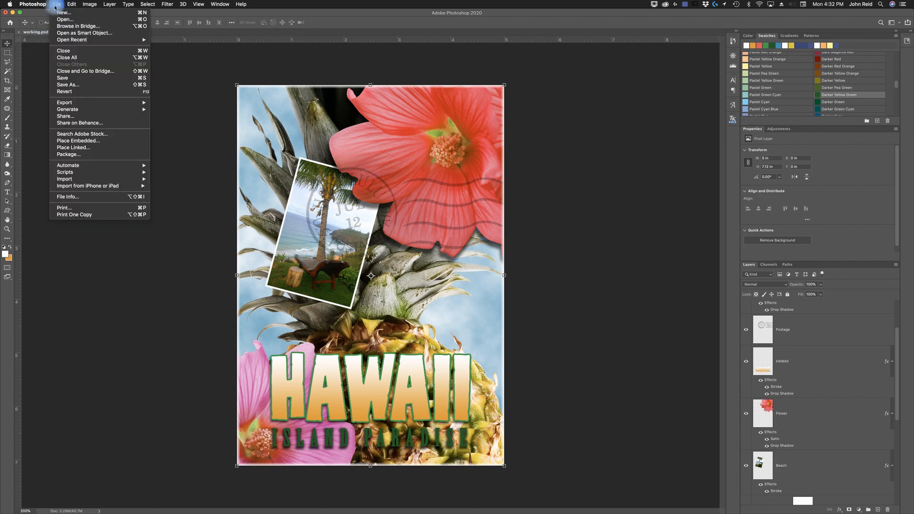
left_click(67, 78)
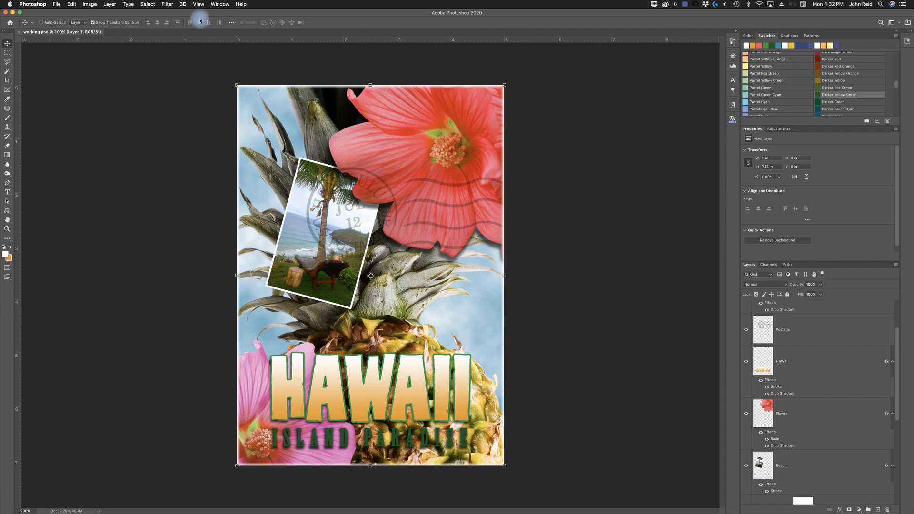
Try flattening the postcard into a single background layer twice, undoing it each time, and check the layer stack.
left_click(116, 6)
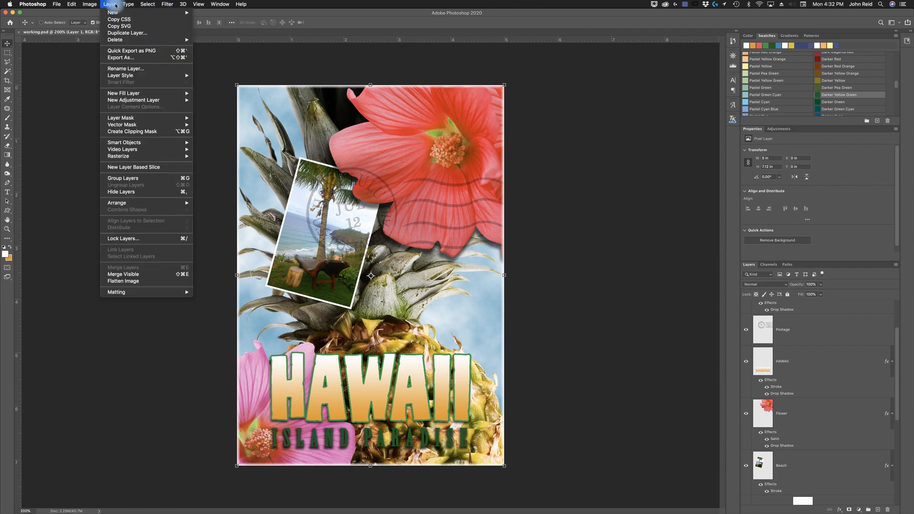
left_click(134, 286)
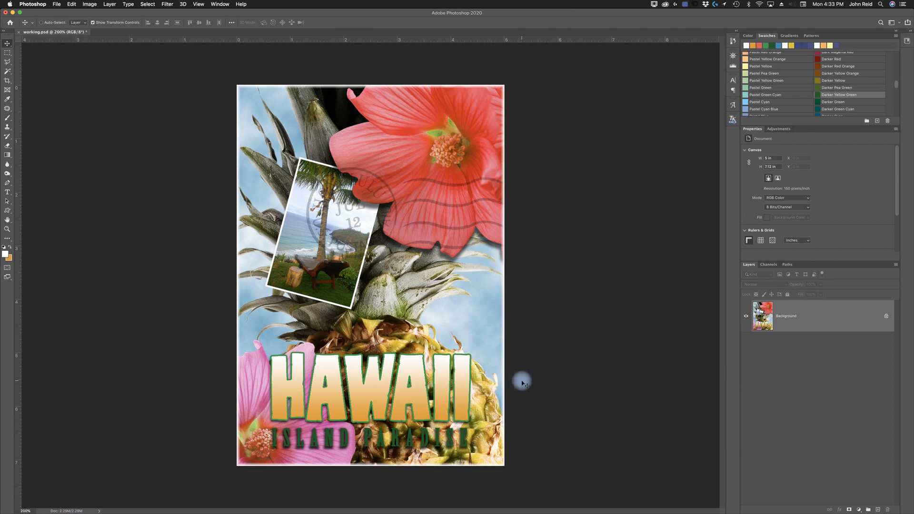
key("super+z")
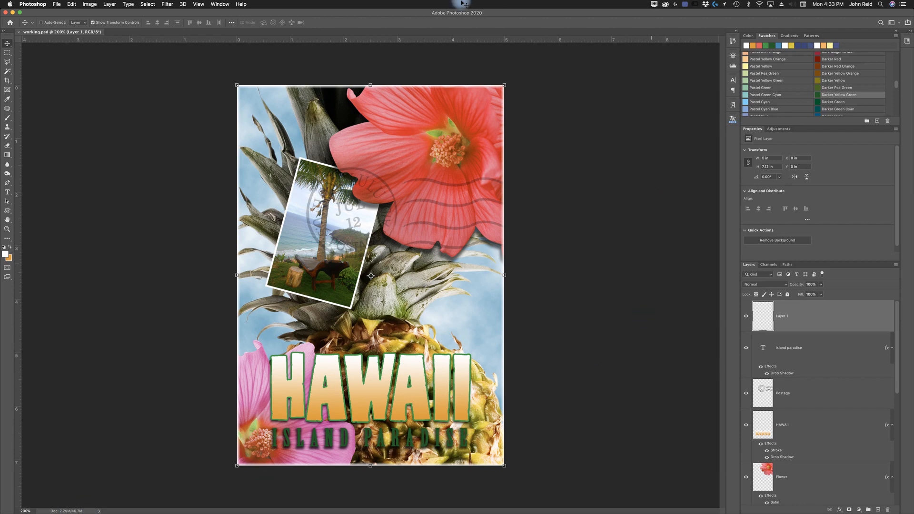
left_click(109, 4)
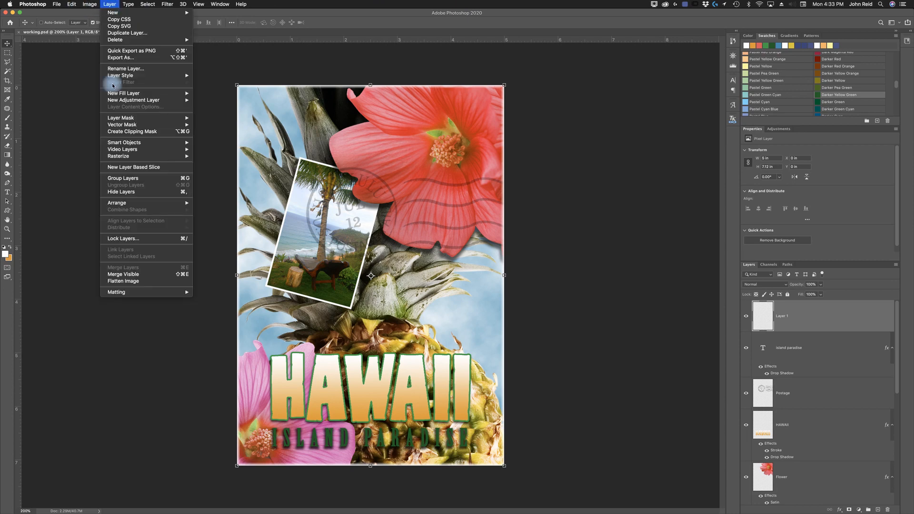
left_click(134, 281)
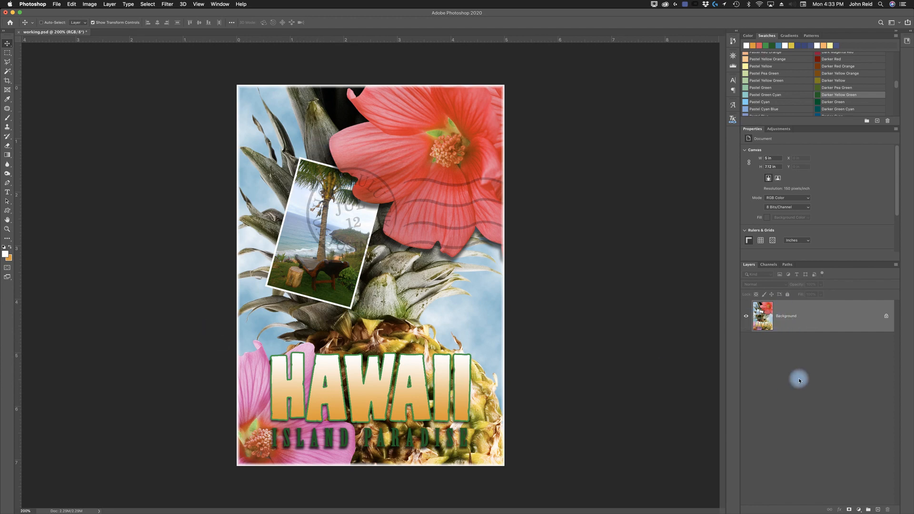
key("super+z")
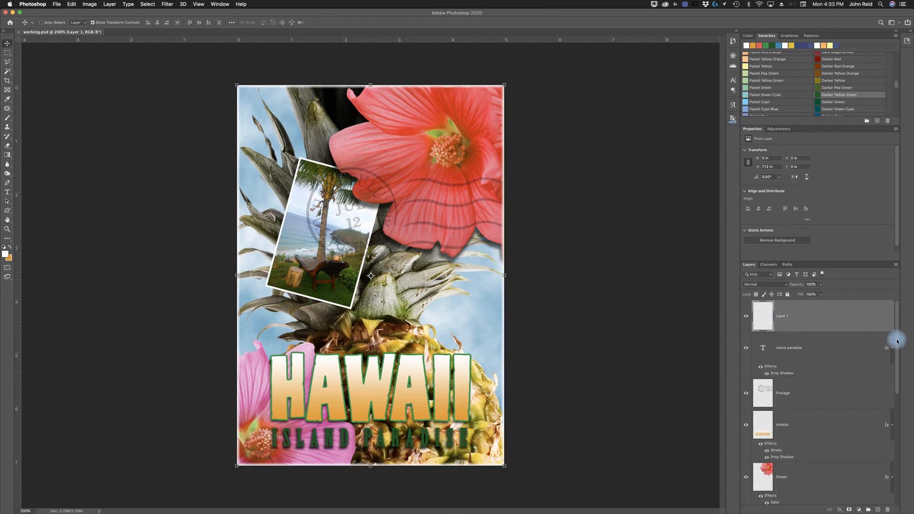
scroll(888, 428, "down", 10)
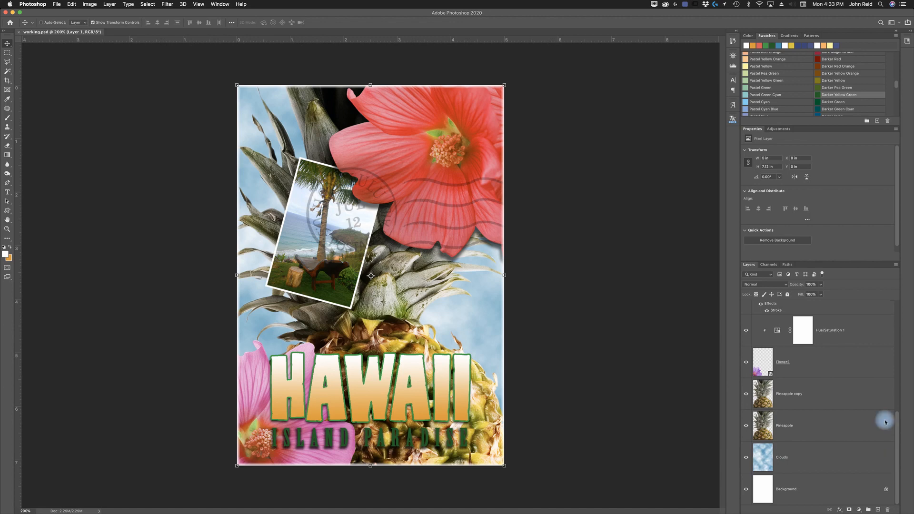
scroll(886, 423, "up", 10)
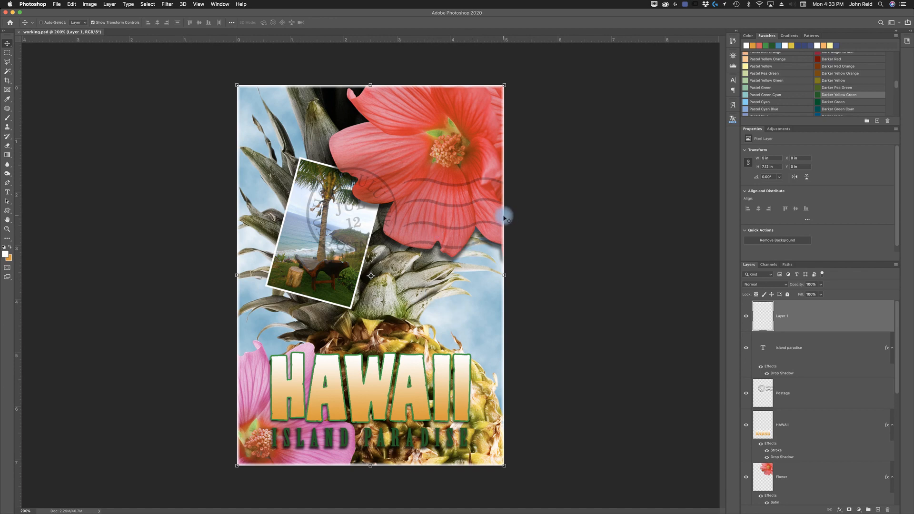
Save a JPEG copy of the postcard as Postcard.jpg in the Lesson04 folder, with High quality 8 and Baseline Optimized format.
left_click(55, 4)
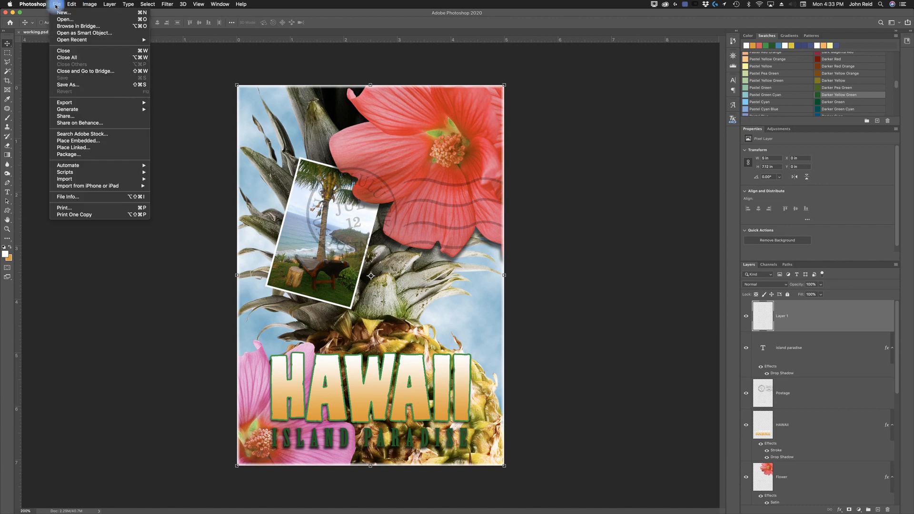
left_click(66, 86)
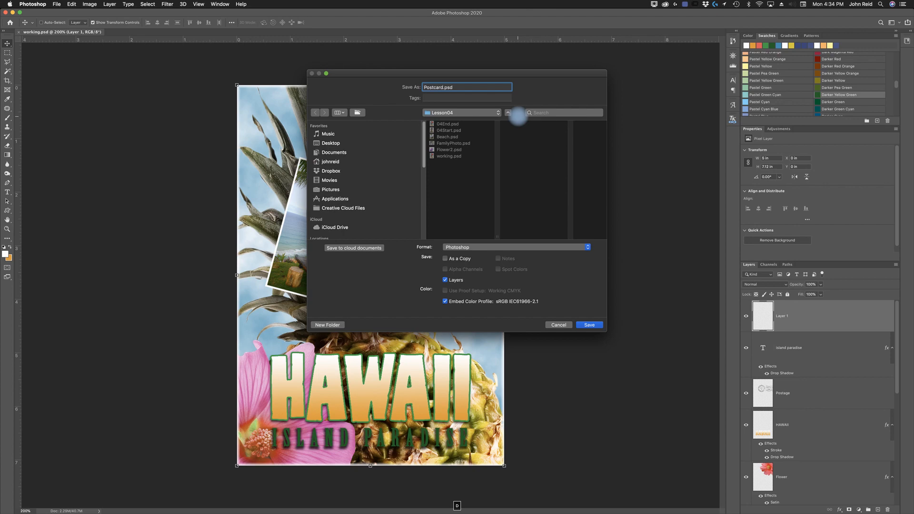
left_click(530, 247)
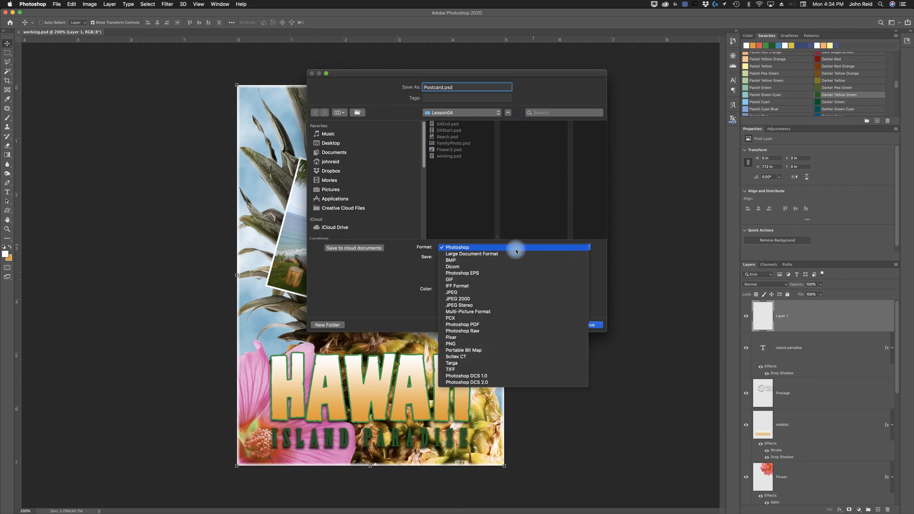
left_click(464, 293)
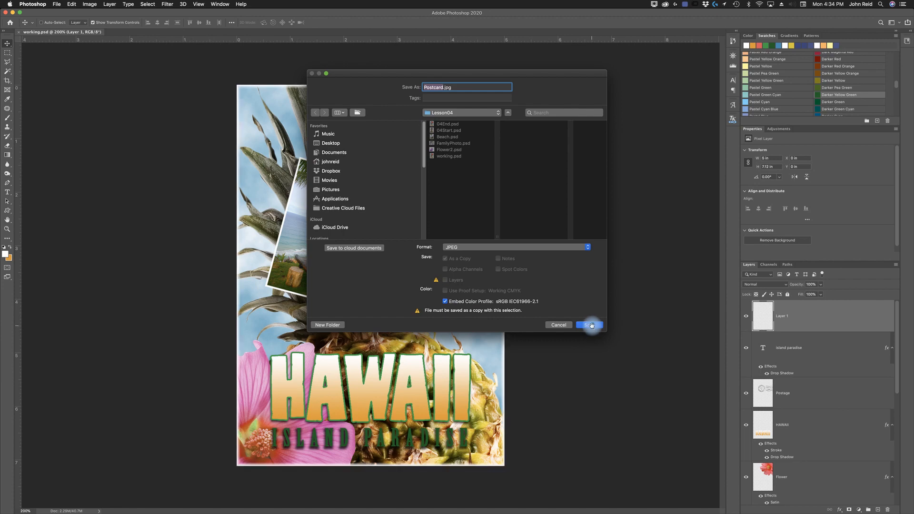
left_click(590, 325)
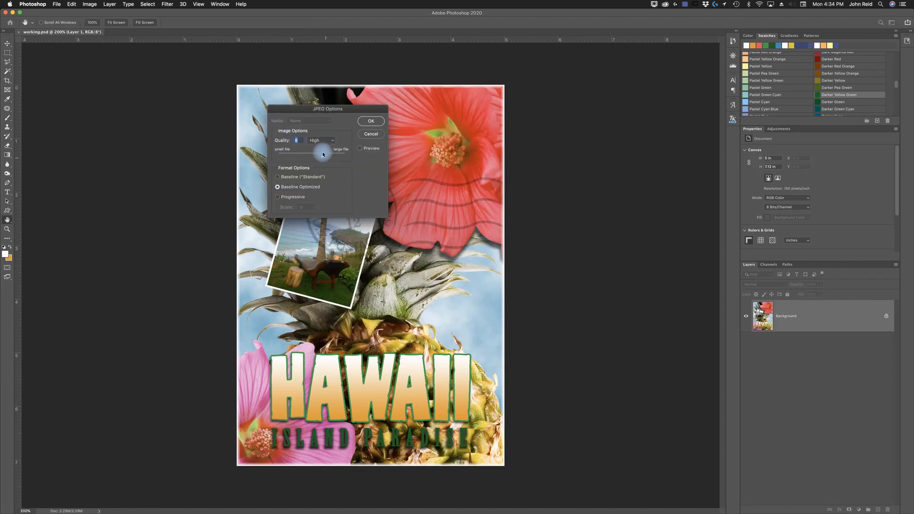
mouse_move(322, 156)
left_mouse_down()
mouse_move(347, 160)
mouse_move(275, 160)
mouse_move(330, 157)
left_mouse_up()
left_click(374, 123)
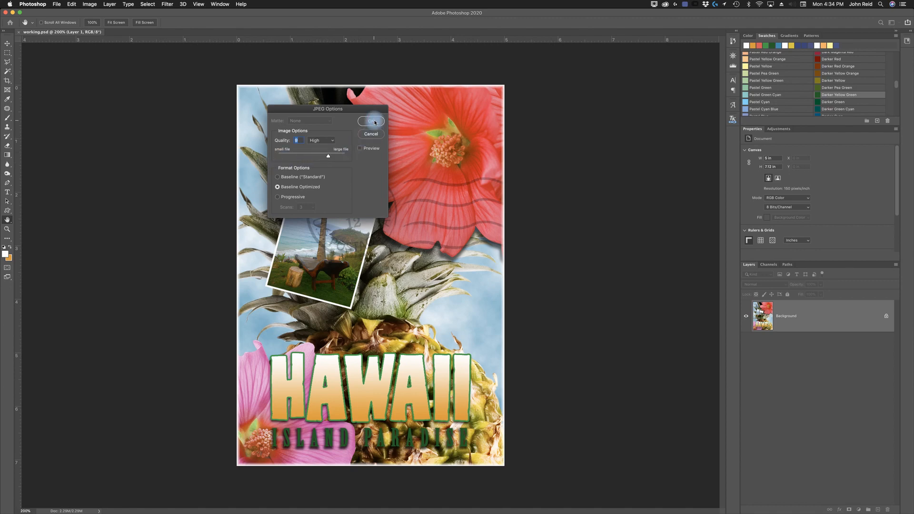